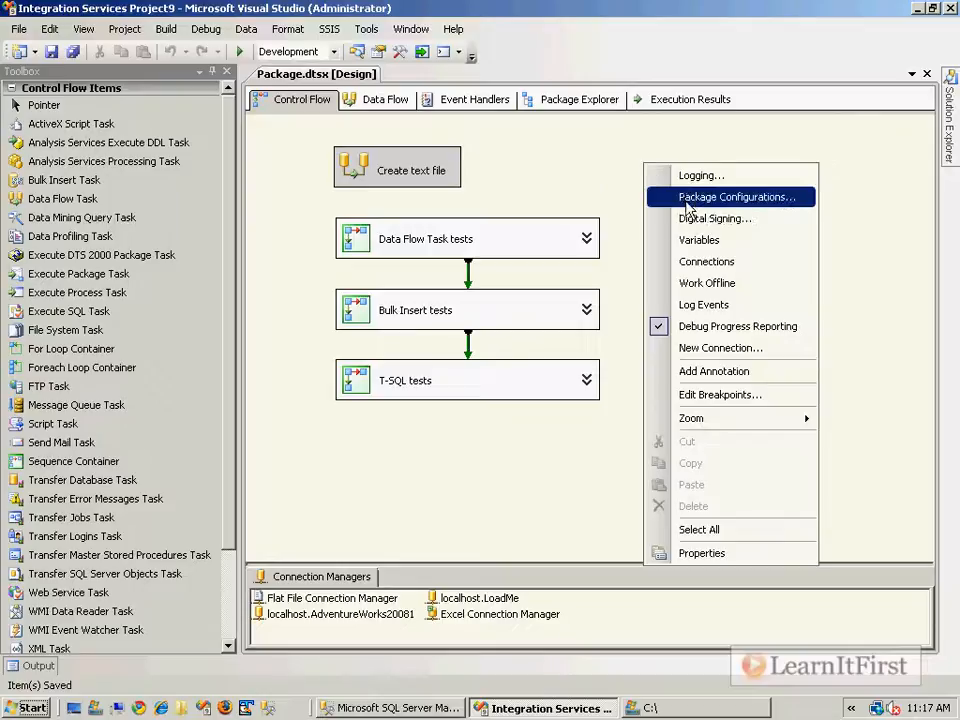
# Step: Add a control flow annotation reading "Step 1: Create the table(s) that store your test data" and widen it to fit the text
pyautogui.click(760, 373)
pyautogui.write('Step 1:')
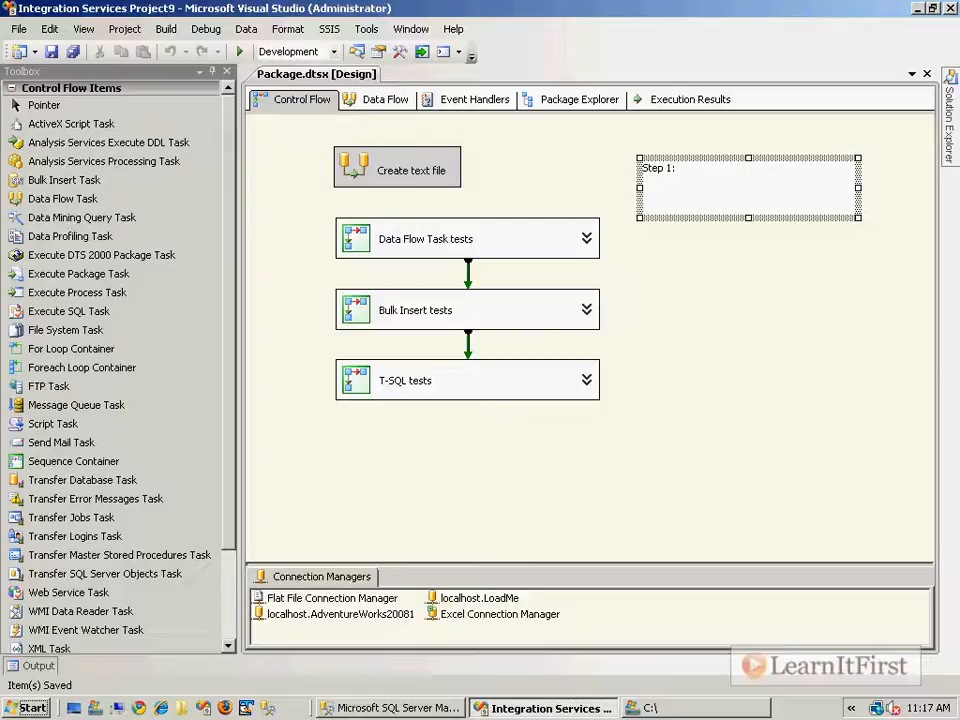
pyautogui.write(' Create the table(s) that store your')
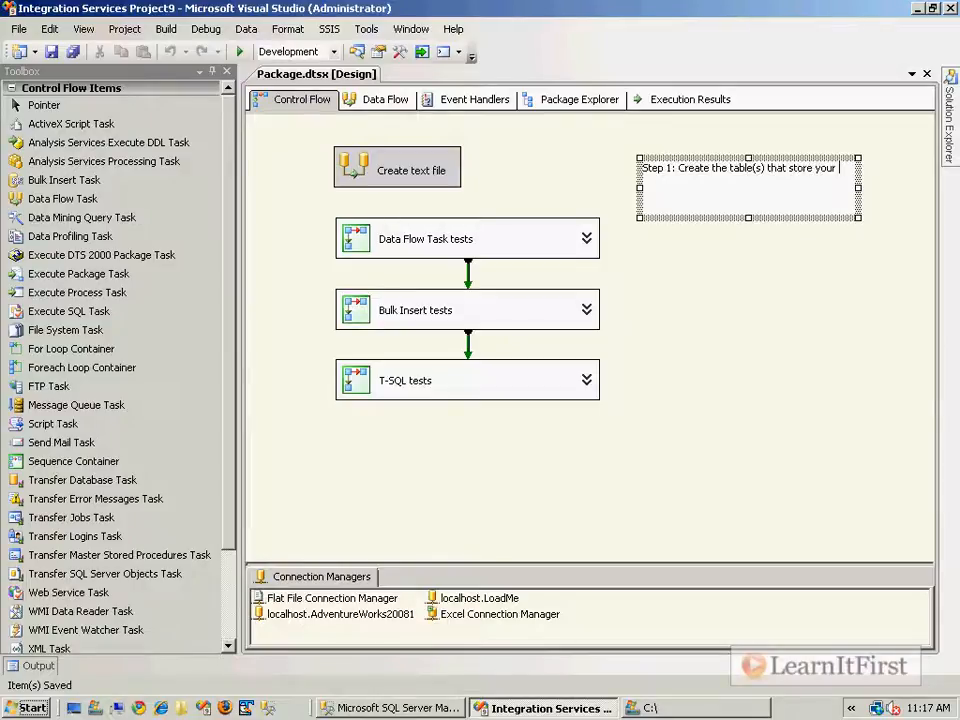
pyautogui.write(' tex')
pyautogui.write('t data')
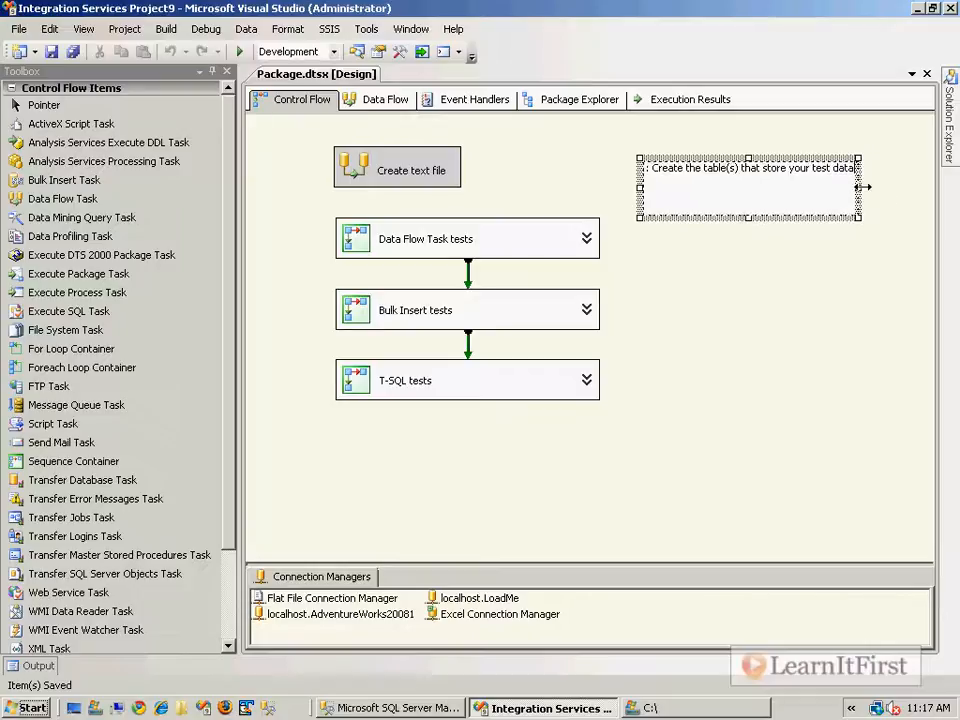
pyautogui.moveTo(858, 188); pyautogui.dragTo(917, 190)
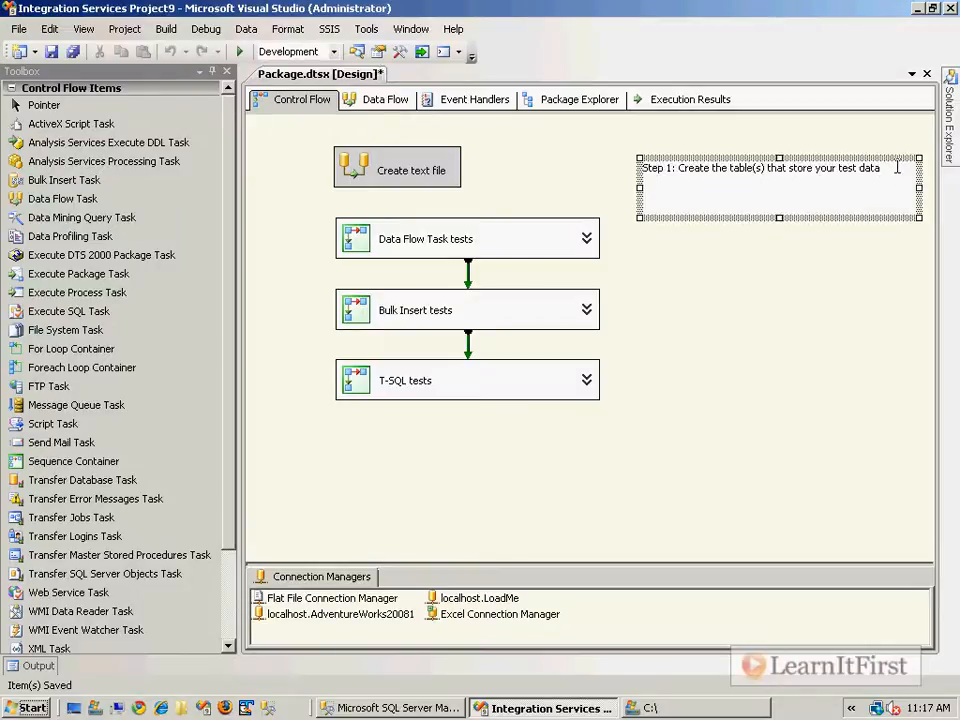
# Step: Move the annotation into the empty area above the Create text file task and widen it across most of the canvas
pyautogui.rightClick(736, 194)
pyautogui.click(679, 160)
pyautogui.moveTo(679, 160)
pyautogui.mouseDown()
pyautogui.moveTo(422, 467)
pyautogui.moveTo(360, 422)
pyautogui.moveTo(364, 431)
pyautogui.moveTo(578, 160)
pyautogui.moveTo(548, 129)
pyautogui.moveTo(330, 148)
pyautogui.moveTo(300, 251)
pyautogui.moveTo(313, 210)
pyautogui.mouseUp()
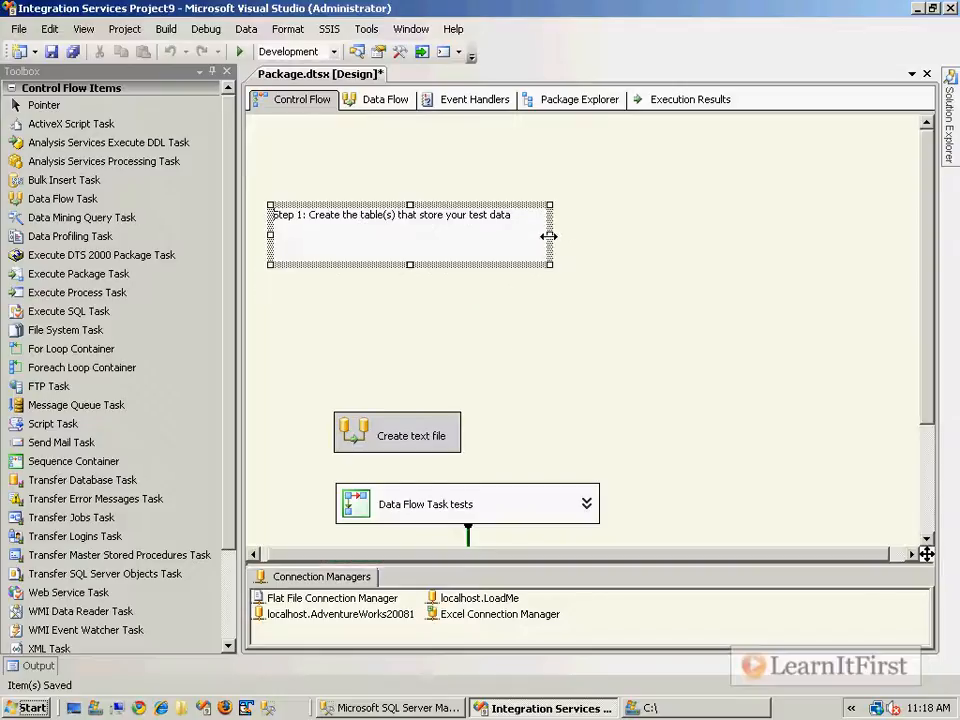
pyautogui.moveTo(548, 236); pyautogui.dragTo(866, 236)
# Step: Enlarge the annotation's font and extend its box downward to make room for more lines
pyautogui.rightClick(643, 238)
pyautogui.click(729, 272)
pyautogui.click(560, 269)
pyautogui.click(633, 178)
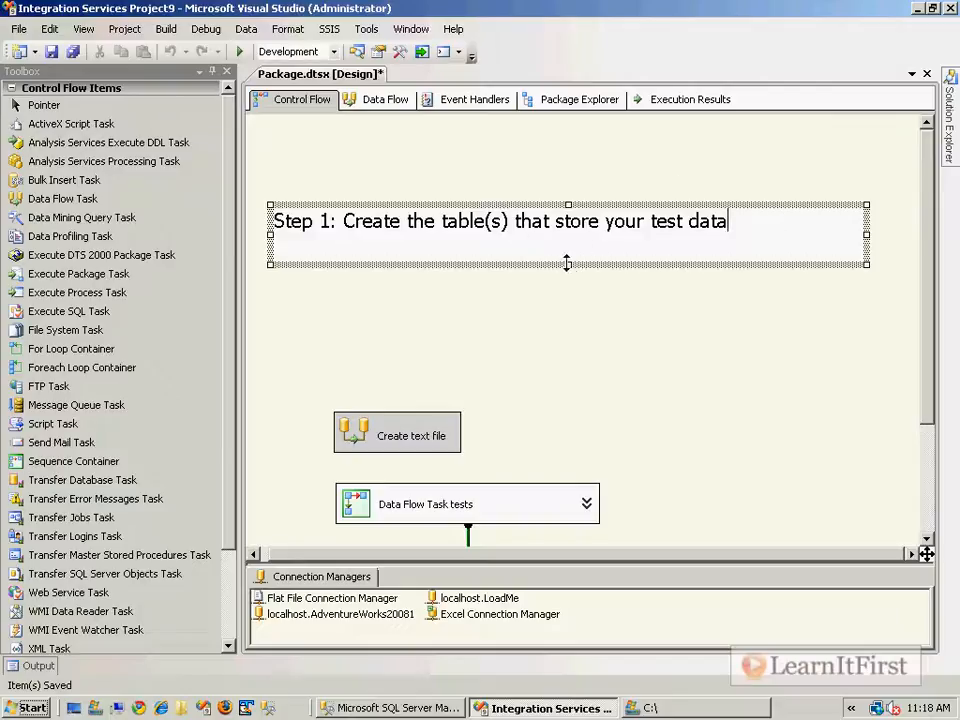
pyautogui.moveTo(568, 264); pyautogui.dragTo(570, 365)
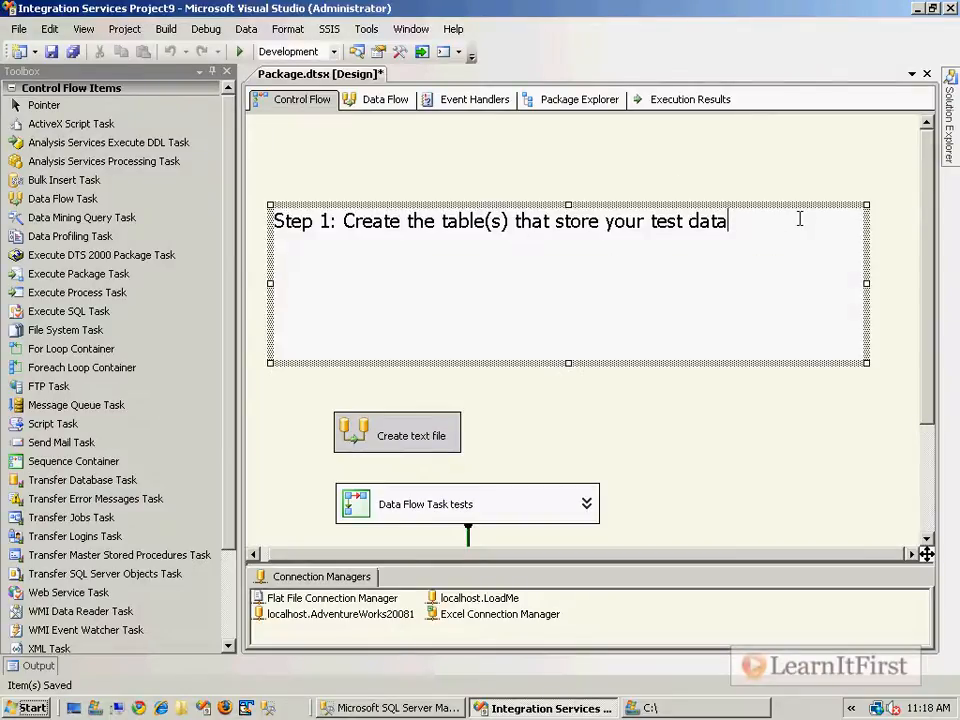
# Step: Insert the title "SSIS Design Pattern for Testing Bulk Loads" above the Step 1 line, separated by a blank line
pyautogui.press('Return')
pyautogui.press('Up')
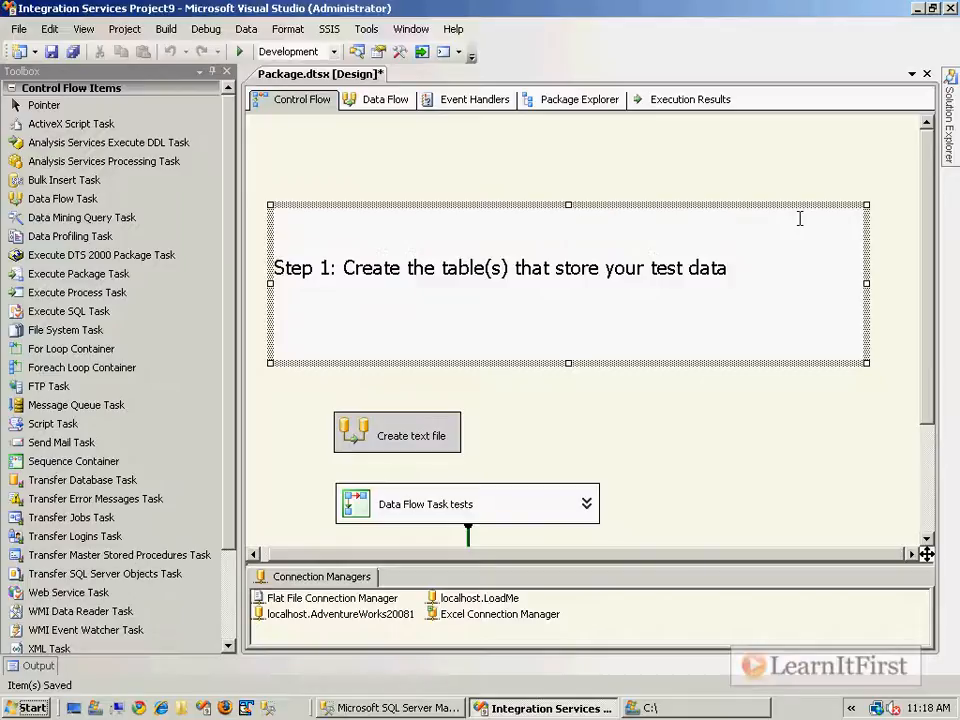
pyautogui.write('SSIS De')
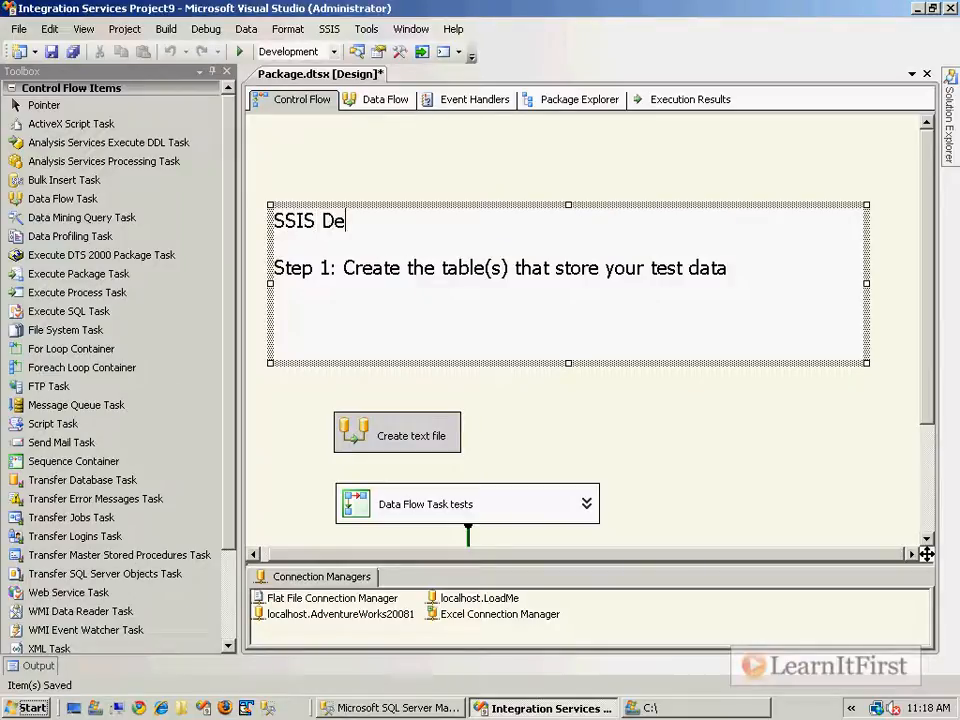
pyautogui.write('sign Pattern for Te')
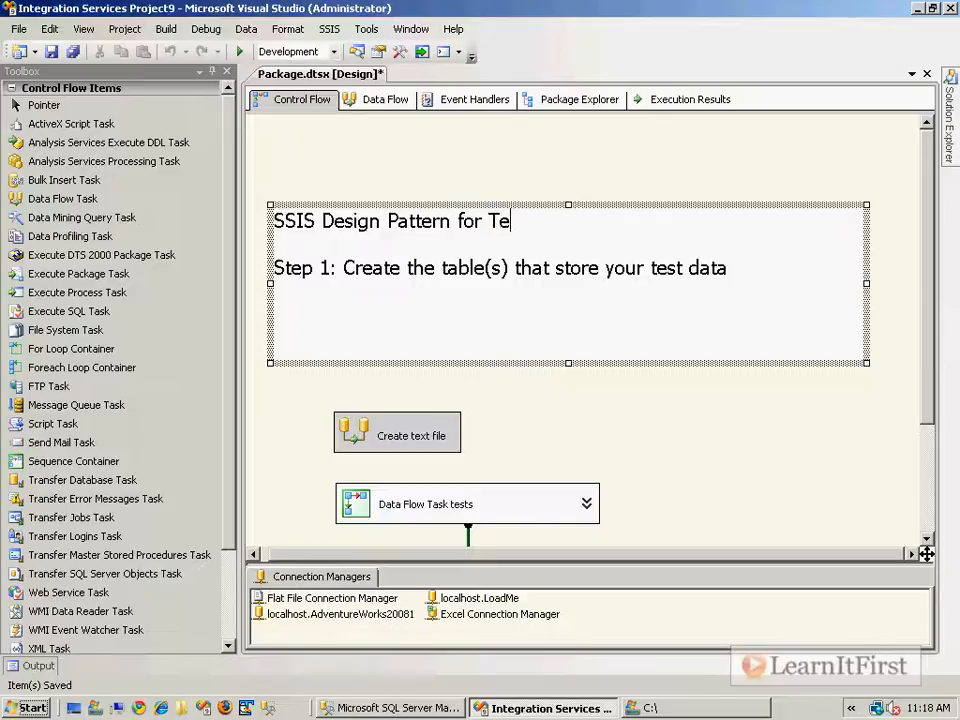
pyautogui.write('sting Bulk Loads  Step 1: Create the table(s) ')
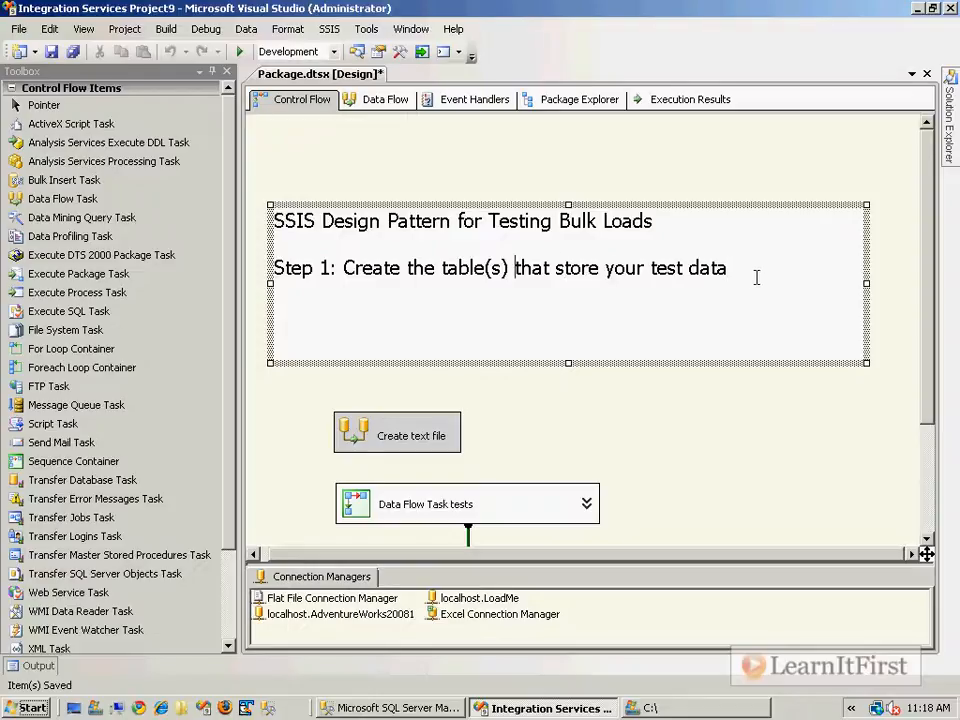
# Step: Reword the Step 1 line to "Create the table(s) or query that contains your test data"
pyautogui.write('or query')
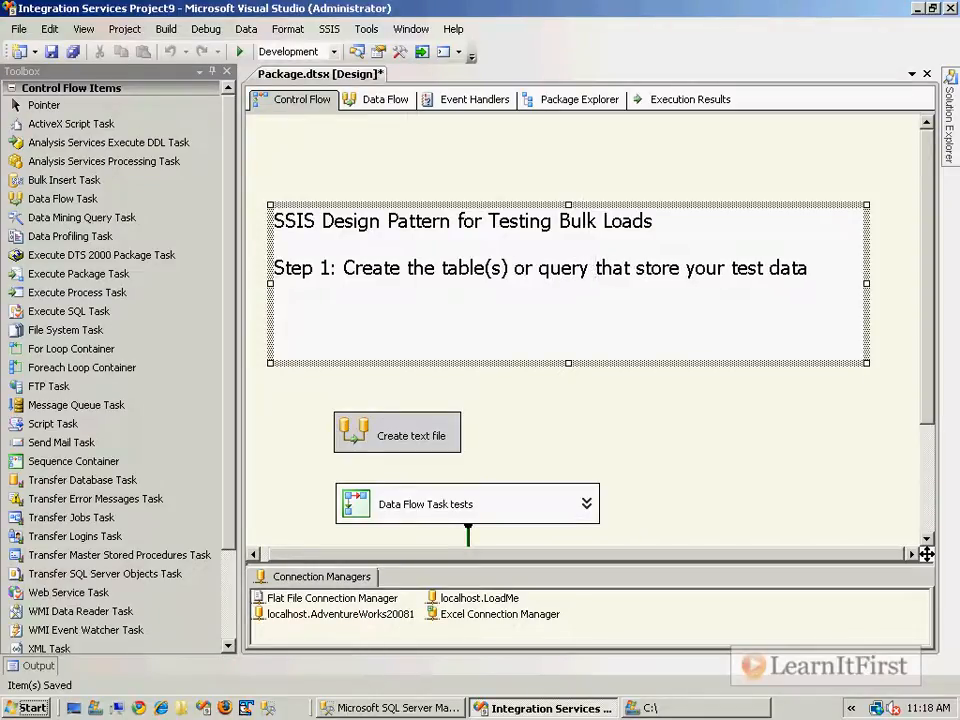
pyautogui.hotkey('ctrl', 'Right')
pyautogui.hotkey('ctrl', 'shift', 'Right')
pyautogui.write('contains your test data  ')
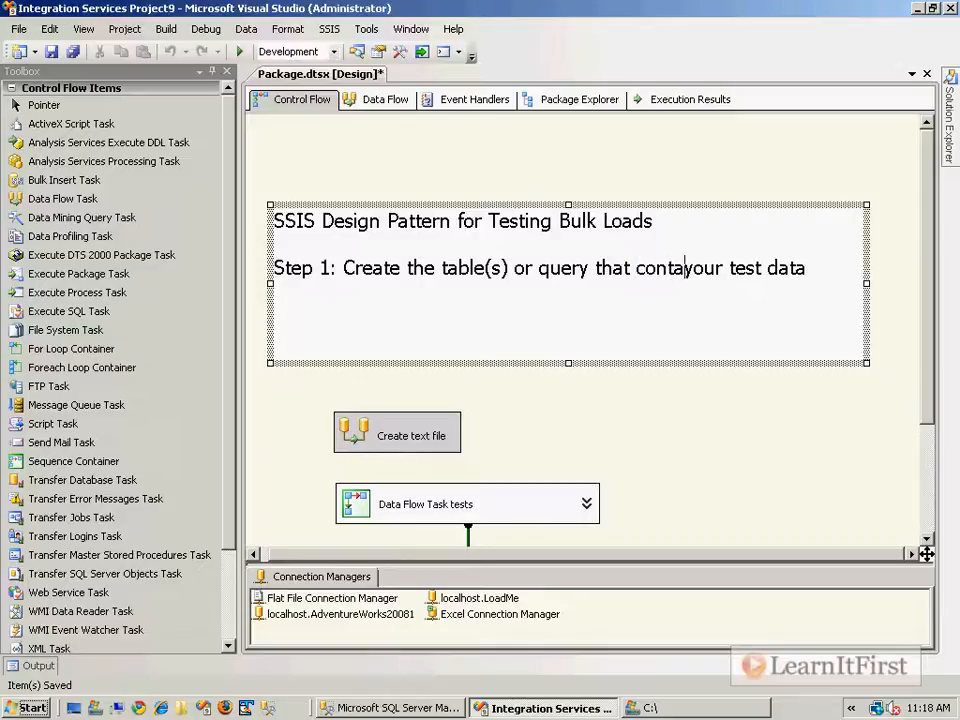
# Step: Add the line "Step 2: Export to text file" below Step 1 in the annotation and save the package
pyautogui.write('Step 2: Export to text file')
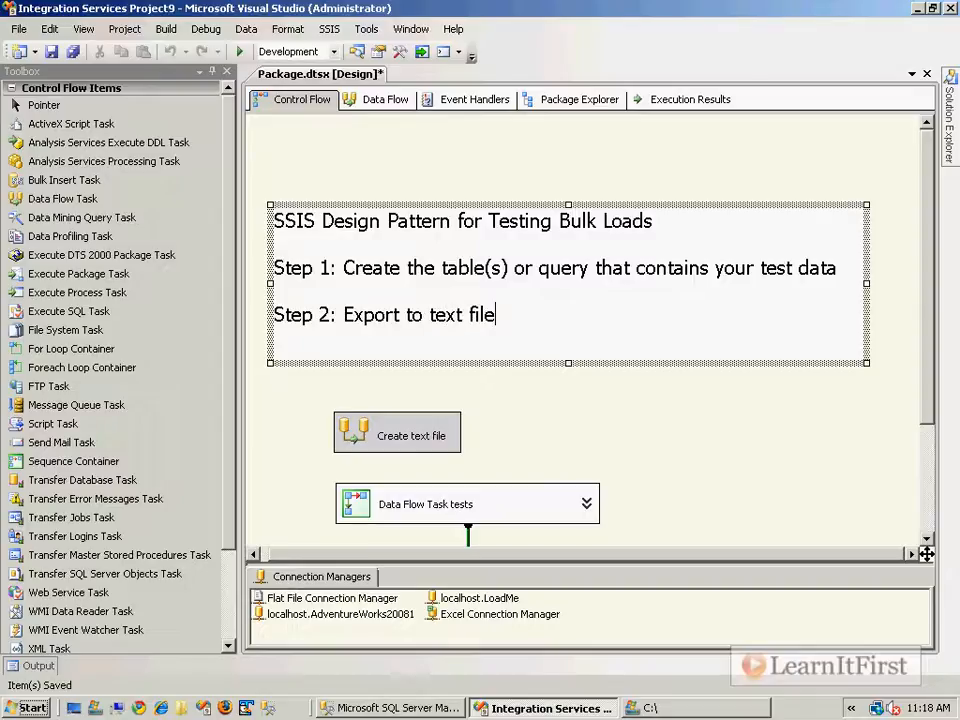
pyautogui.hotkey('ctrl', 's')
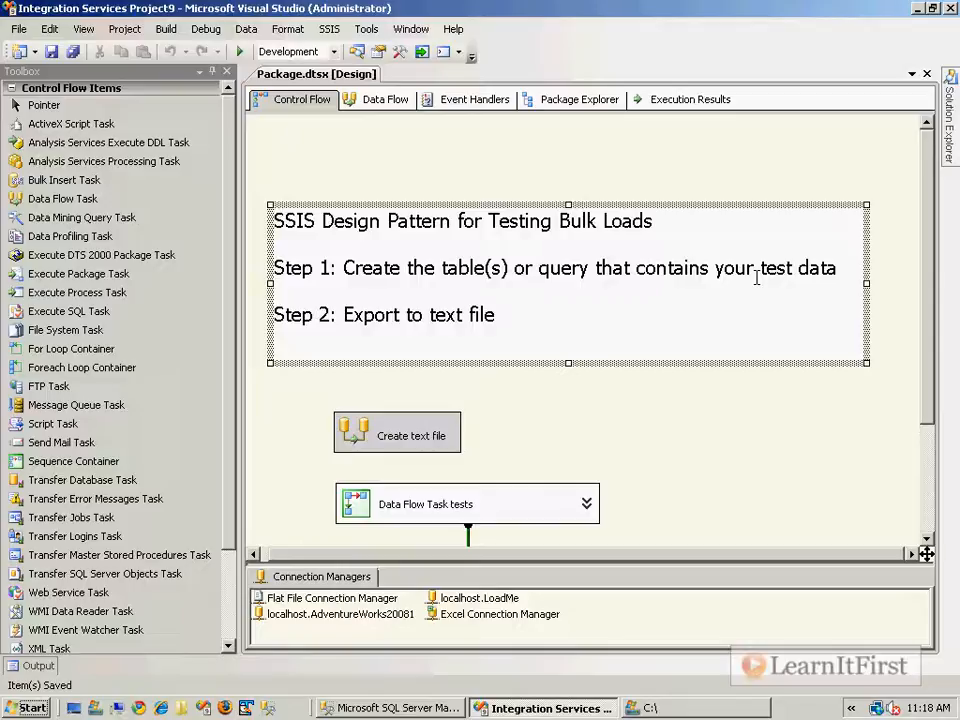
pyautogui.click(413, 443)
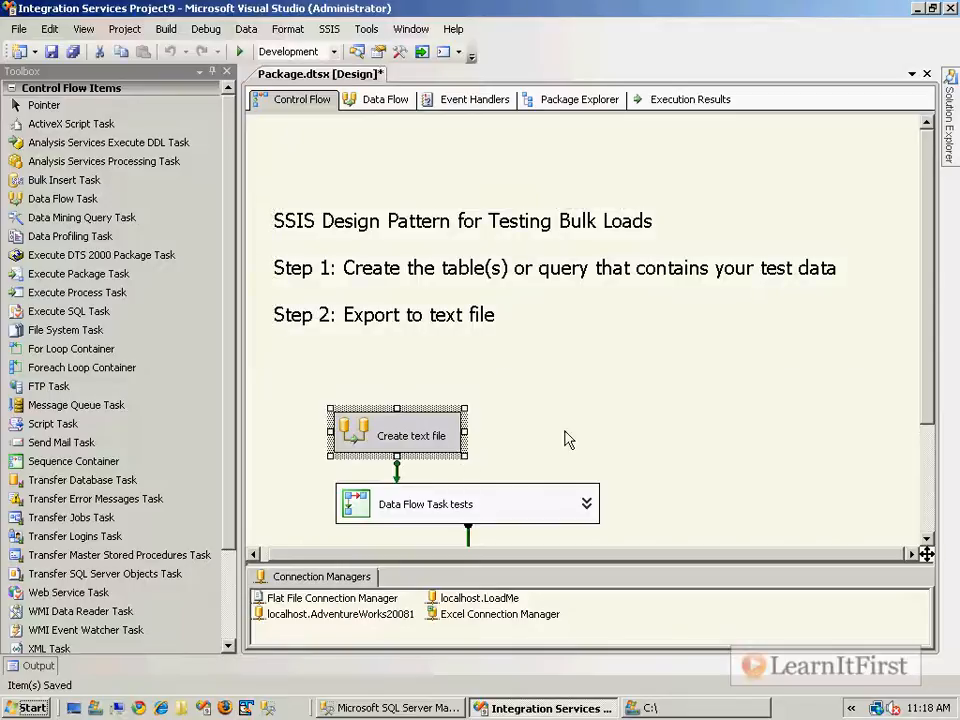
pyautogui.click(432, 277)
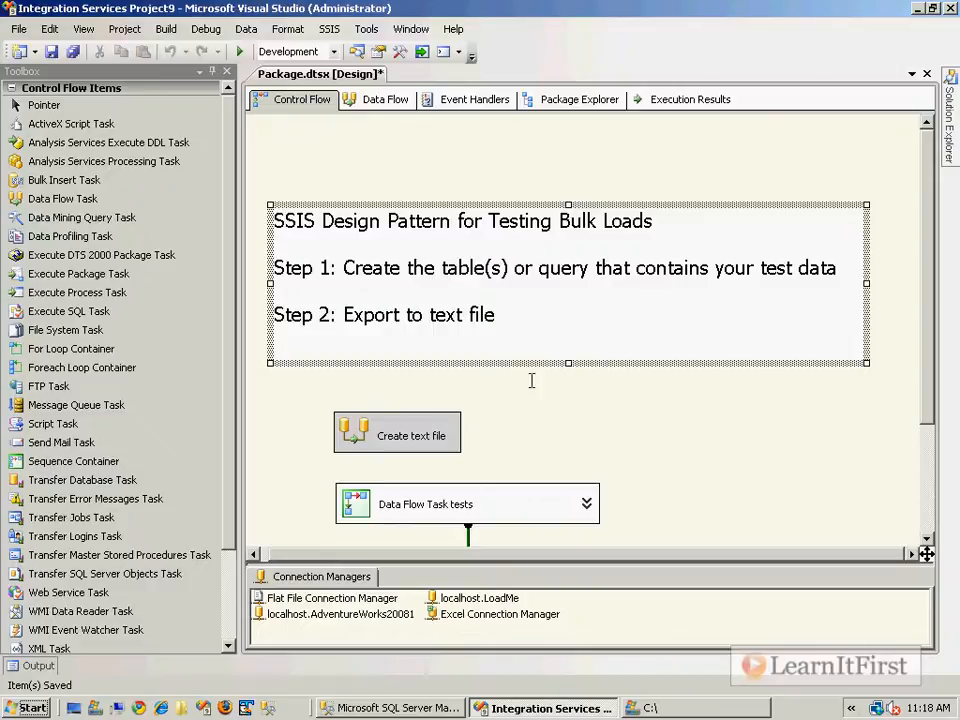
# Step: Switch to SQL Server Management Studio and review the BulkLoad_02 script that creates and seeds CreateTextFileFromThisTable
pyautogui.click(397, 708)
pyautogui.scroll(5, 668, 280)
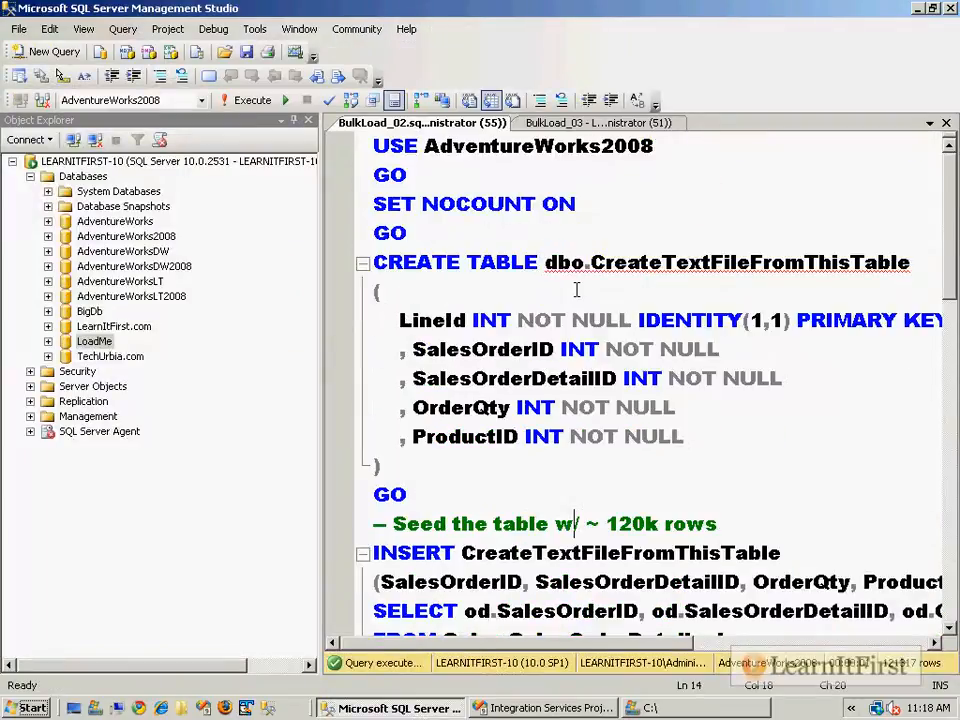
pyautogui.doubleClick(668, 264)
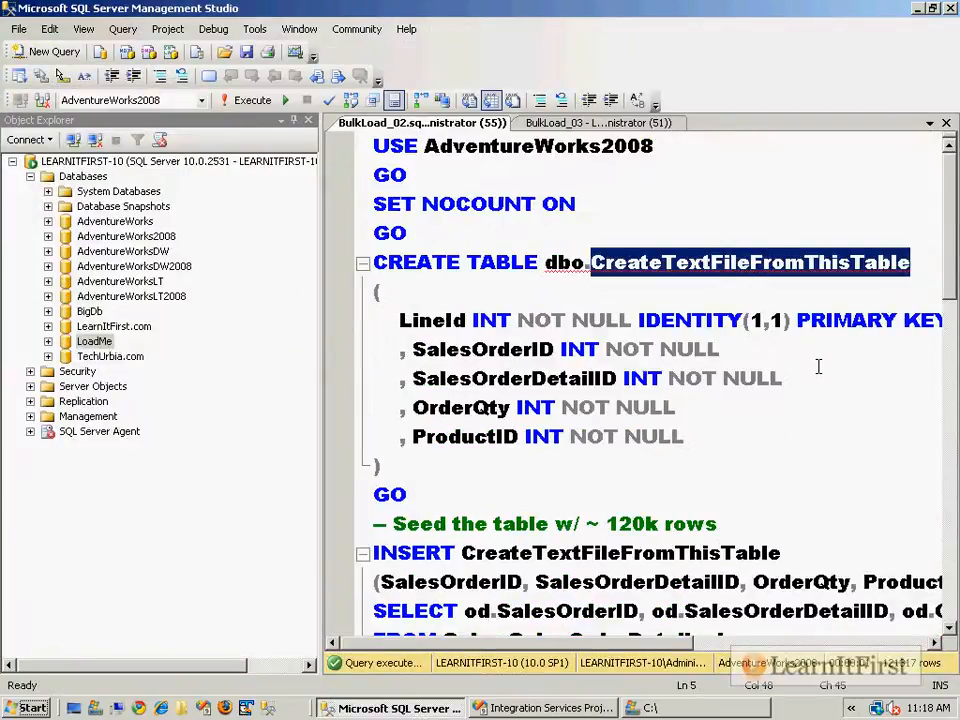
pyautogui.scroll(-1, 659, 457)
pyautogui.moveTo(726, 553); pyautogui.dragTo(773, 411)
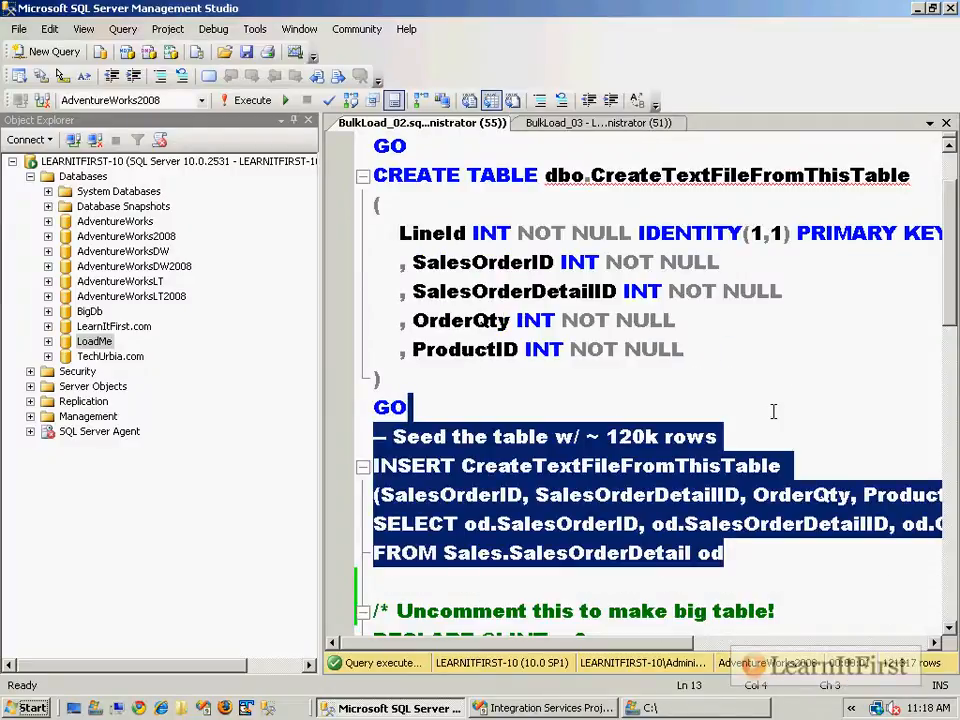
# Step: Return to Visual Studio and check which table the OLE DB Source in the Create text file data flow reads
pyautogui.hotkey('alt', 'Tab')
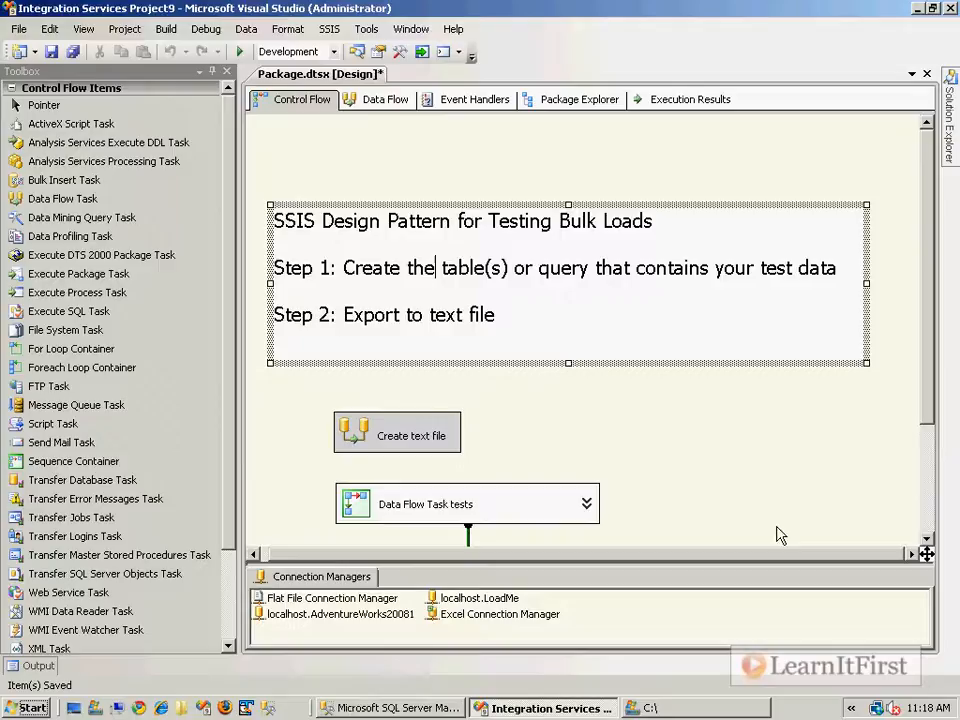
pyautogui.doubleClick(363, 450)
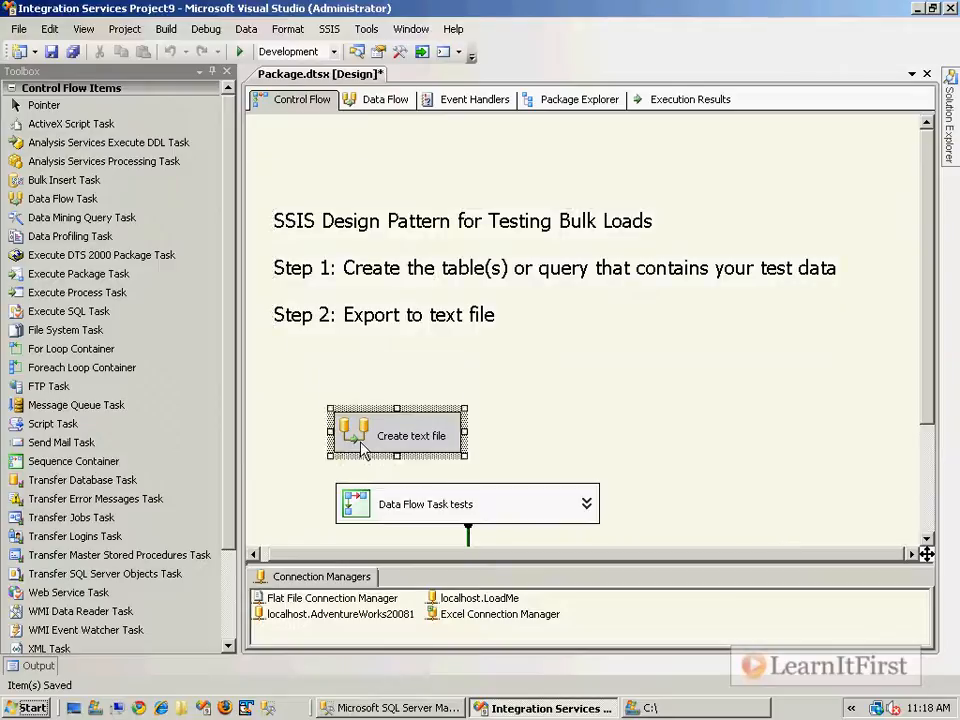
pyautogui.doubleClick(347, 290)
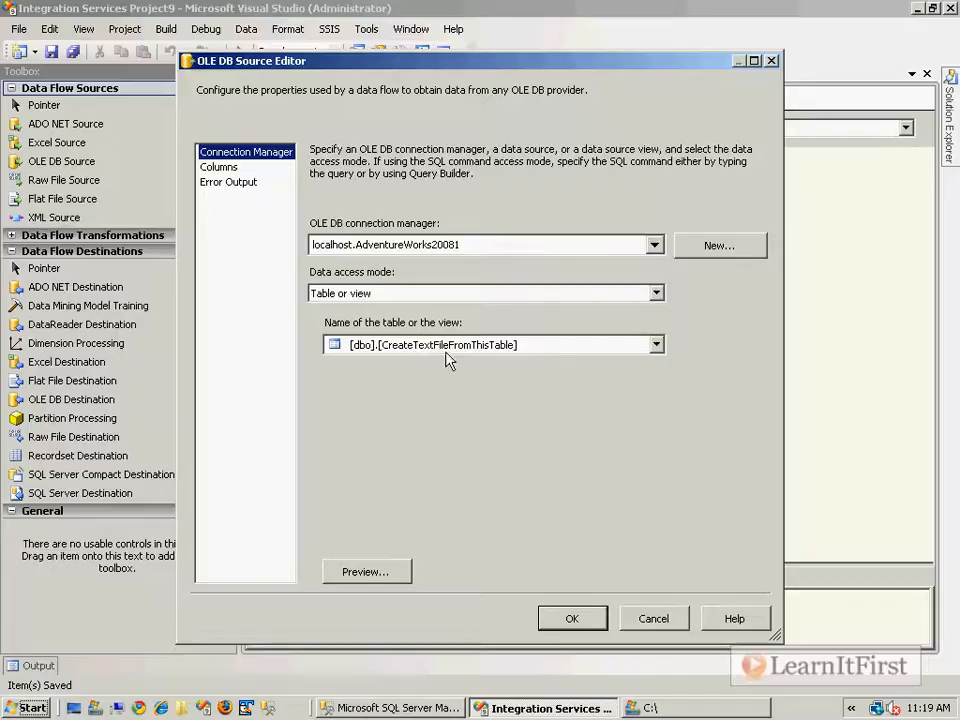
pyautogui.click(652, 618)
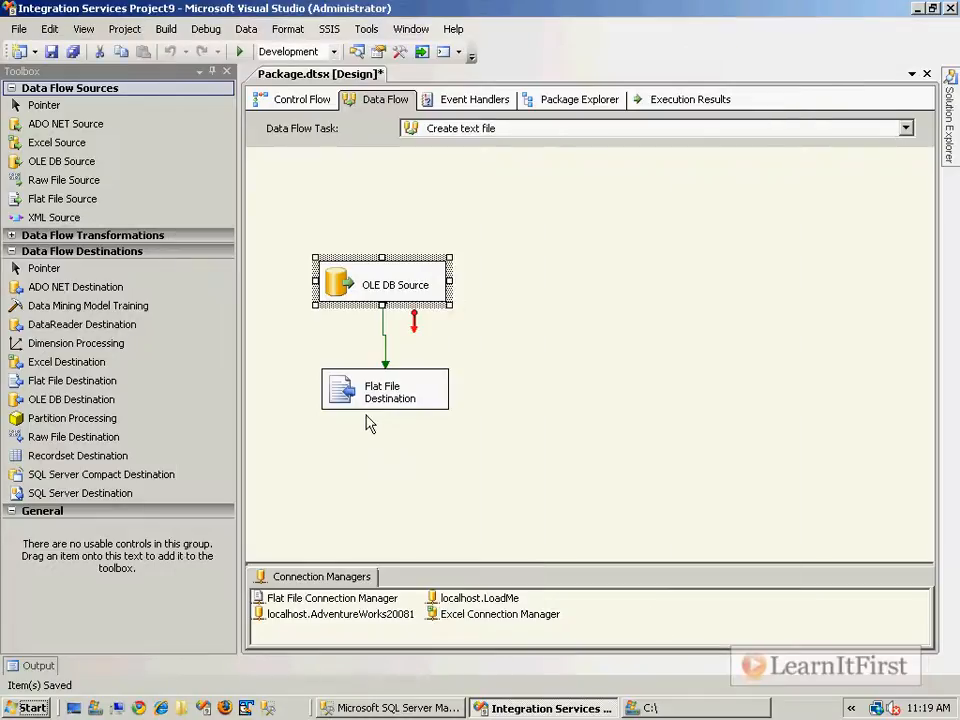
# Step: Inspect the Flat File Destination's column mappings and close its editor without changes
pyautogui.doubleClick(356, 392)
pyautogui.click(224, 169)
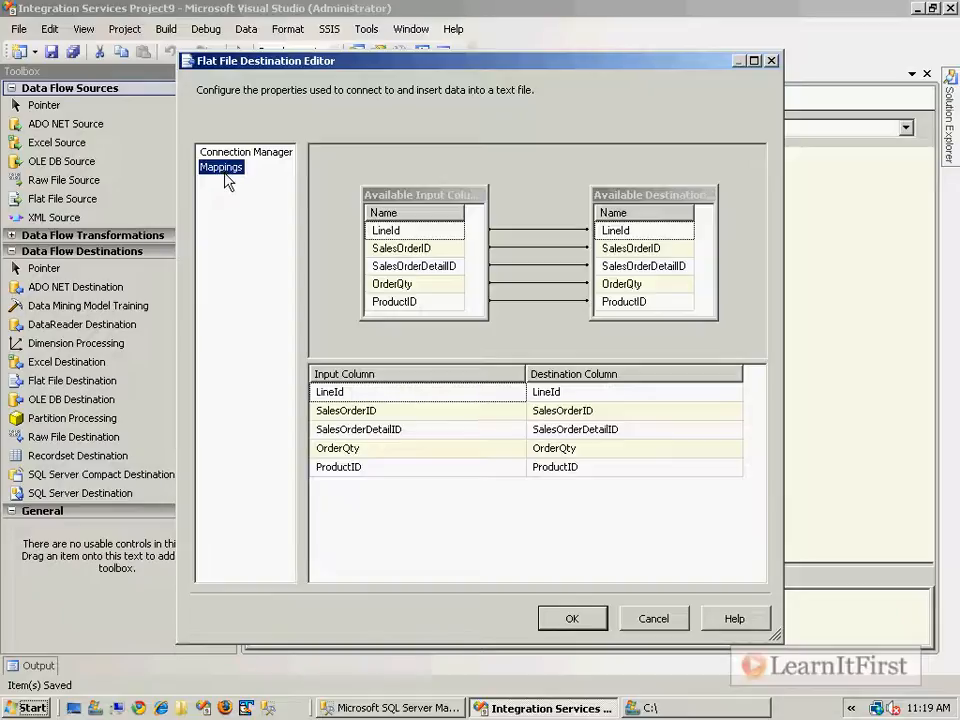
pyautogui.click(650, 620)
# Step: Switch to the C:\ folder window, open BigFile.txt to examine the exported rows, and close it
pyautogui.click(650, 708)
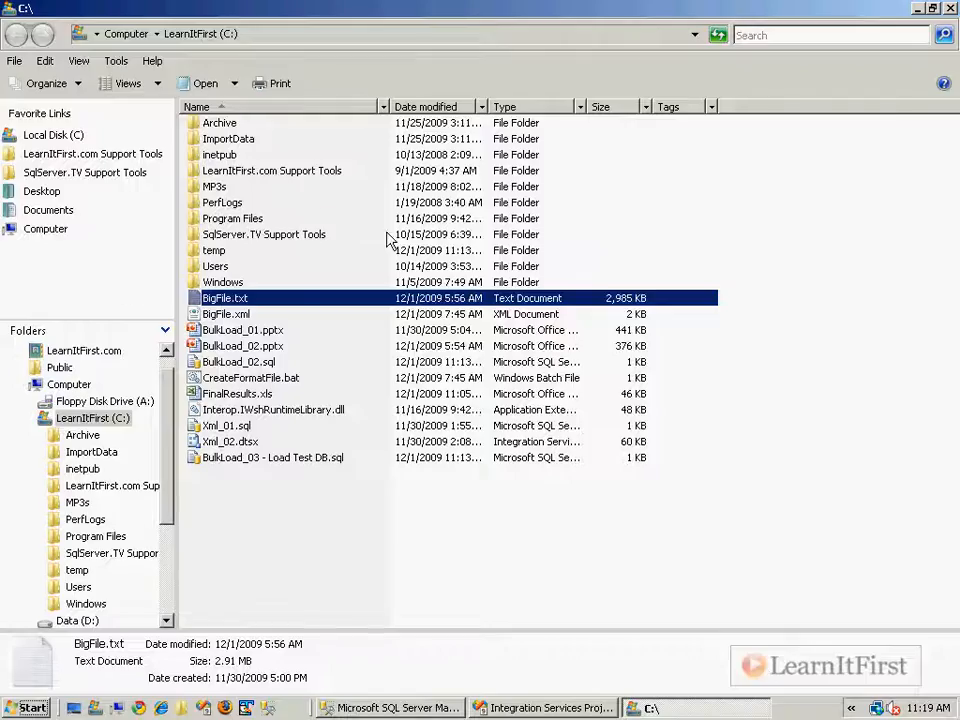
pyautogui.doubleClick(256, 300)
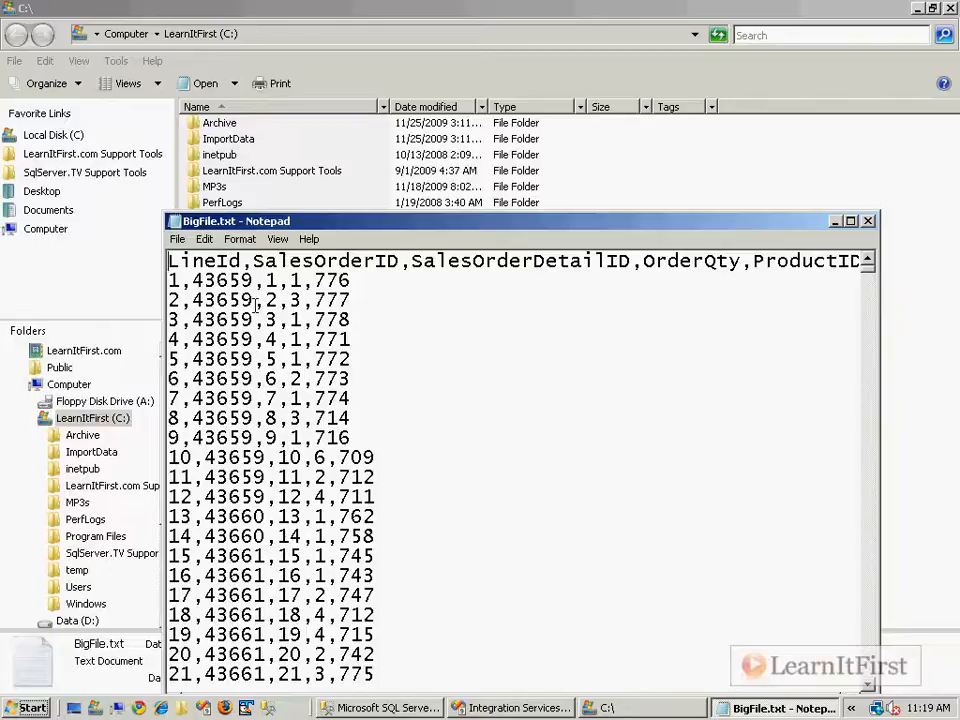
pyautogui.hotkey('alt', 'F4')
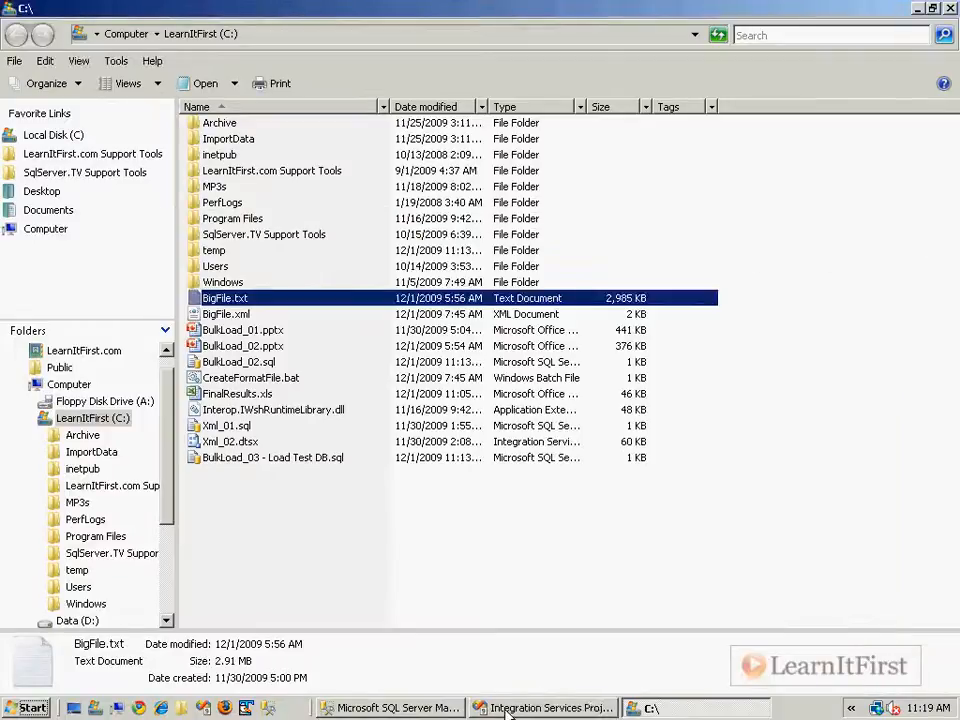
# Step: Return to the control flow in Visual Studio, move the annotation up, and extend its box down to just above Create text file
pyautogui.click(508, 710)
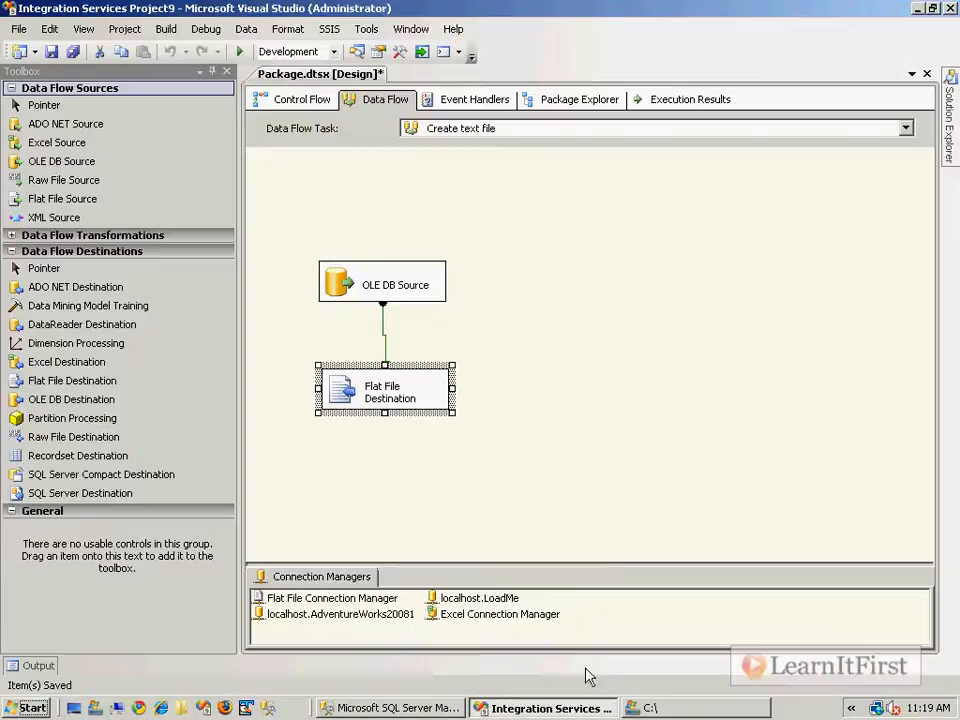
pyautogui.click(312, 102)
pyautogui.click(409, 222)
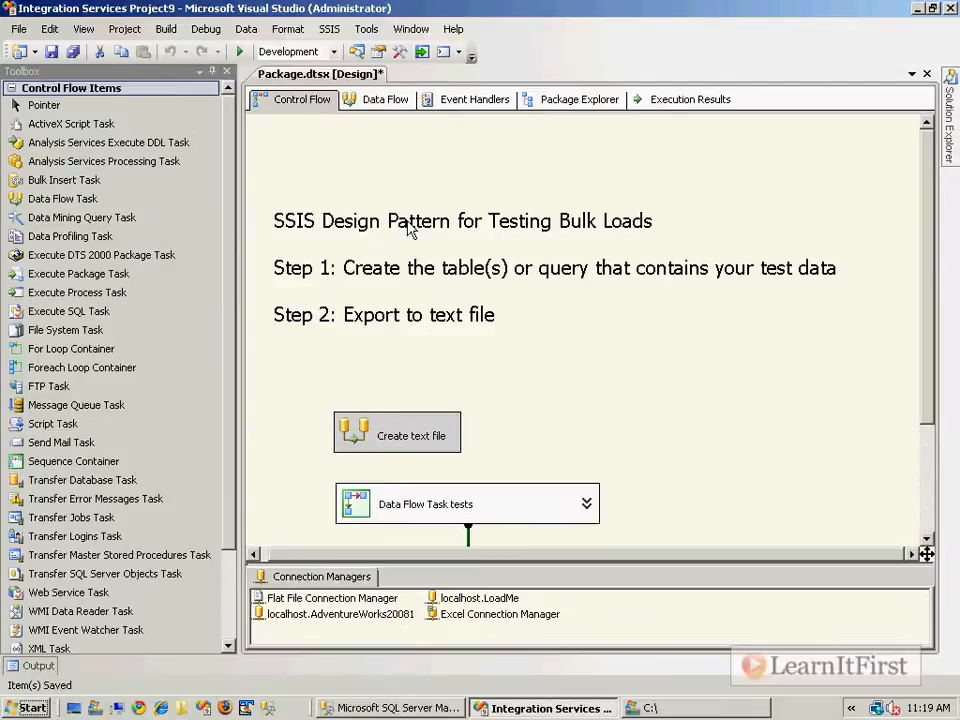
pyautogui.moveTo(414, 205); pyautogui.dragTo(407, 152)
pyautogui.click(440, 210)
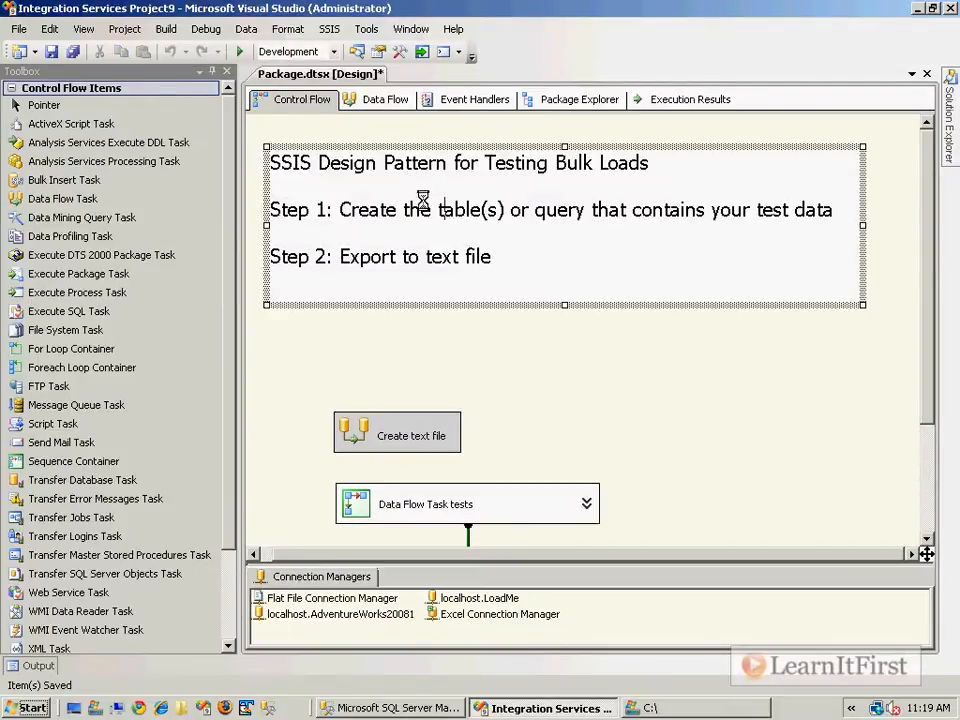
pyautogui.click(533, 256)
pyautogui.moveTo(564, 306); pyautogui.dragTo(563, 380)
# Step: Add the line "Step 3: Create a test db and table to load data into" to the annotation, below a blank line
pyautogui.press('Return')
pyautogui.press('Return')
pyautogui.write('Step 3: Create ')
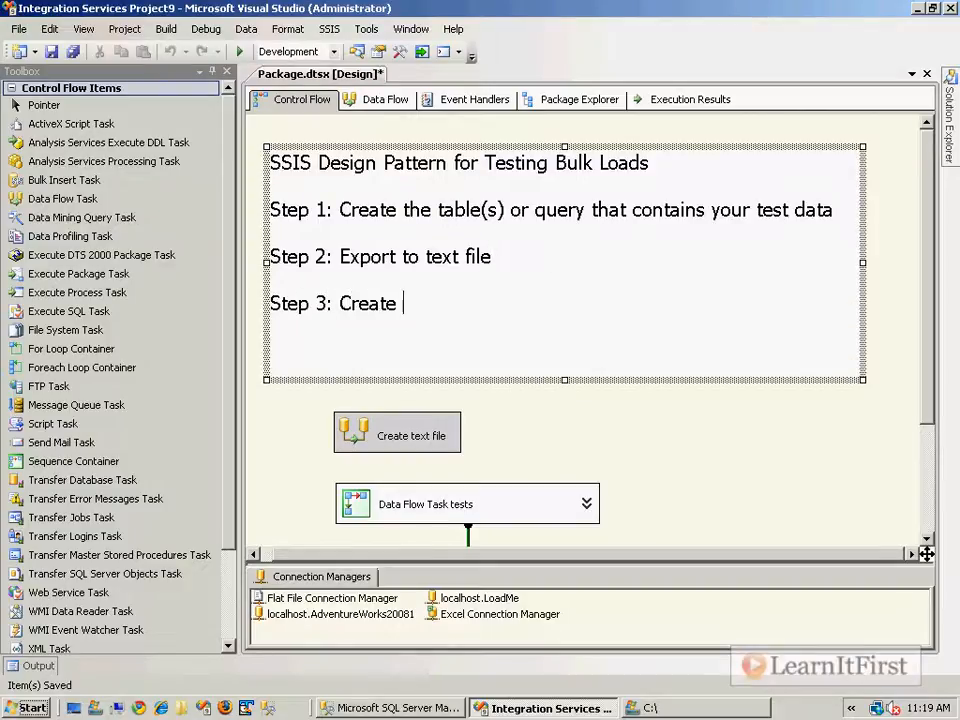
pyautogui.write('a test db and ')
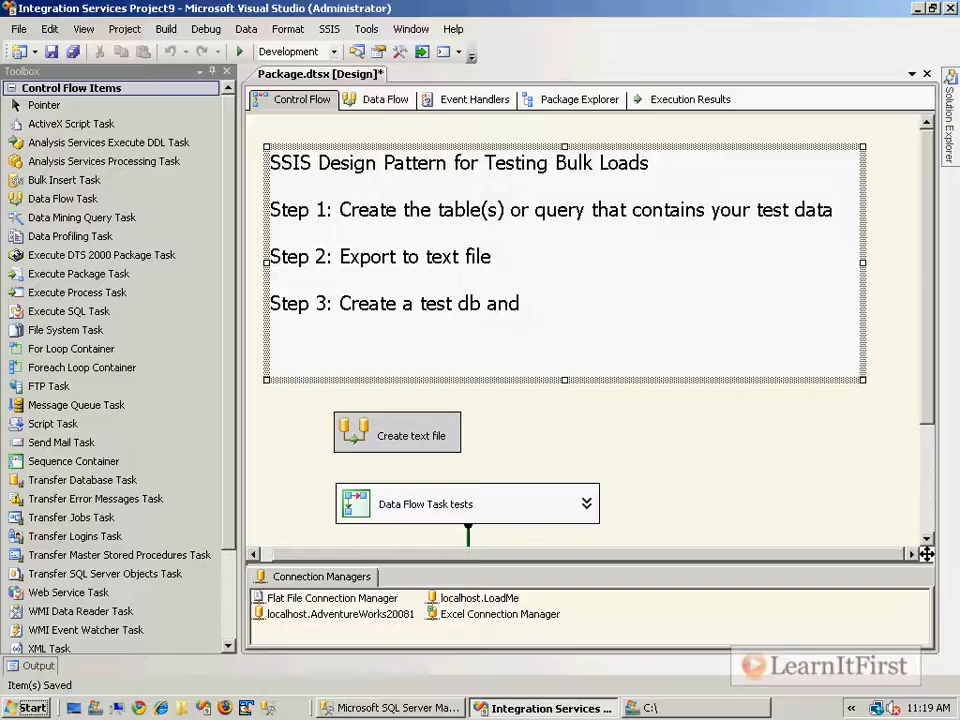
pyautogui.write('table to load data into')
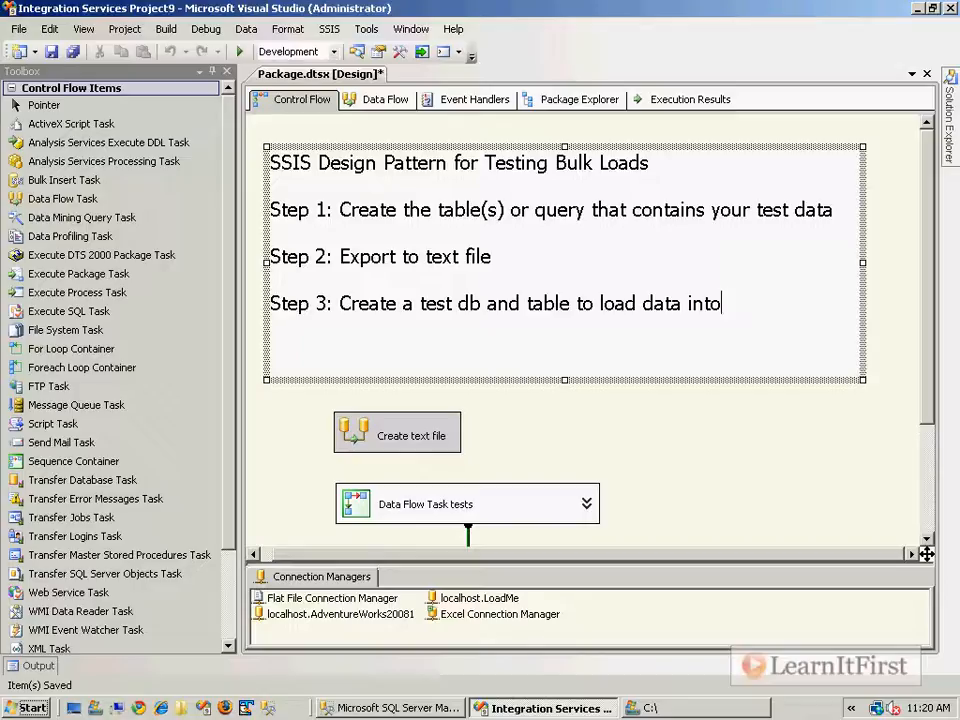
# Step: Add the line "Step 4: Set the recovery model for your test database to BULK_LOGGED" and widen the annotation box to fit it
pyautogui.write('Step 4: ')
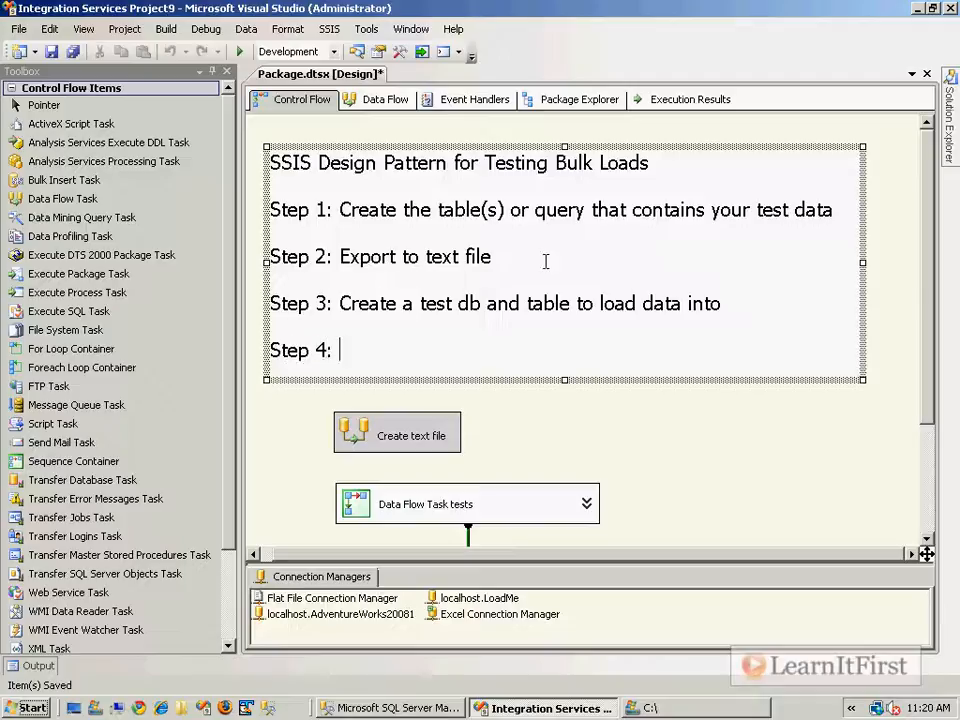
pyautogui.write('Set the rec')
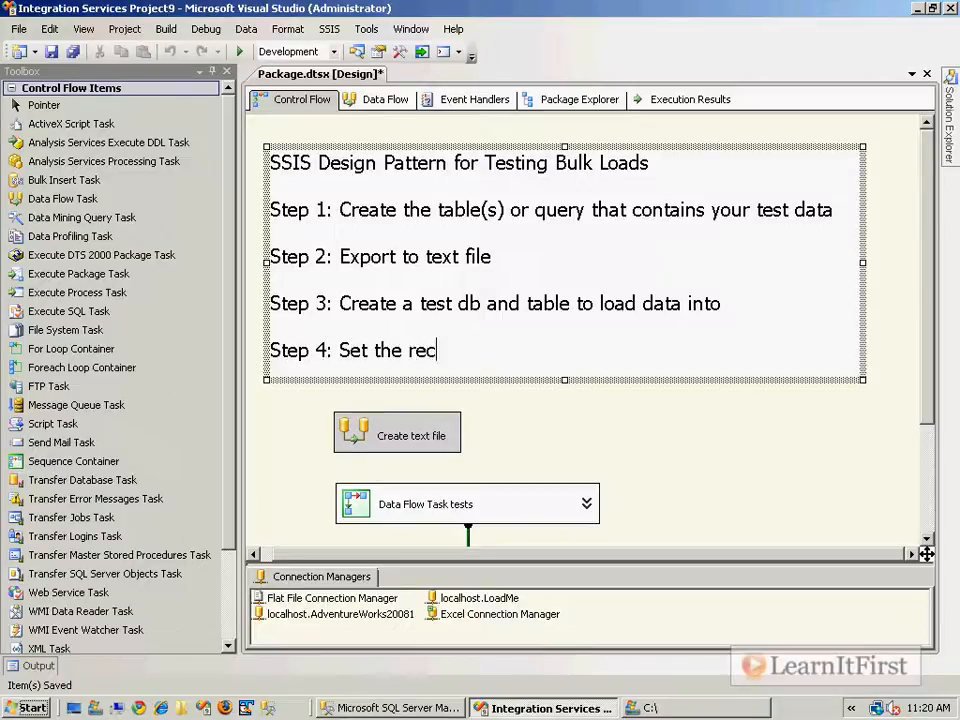
pyautogui.write('overy model f')
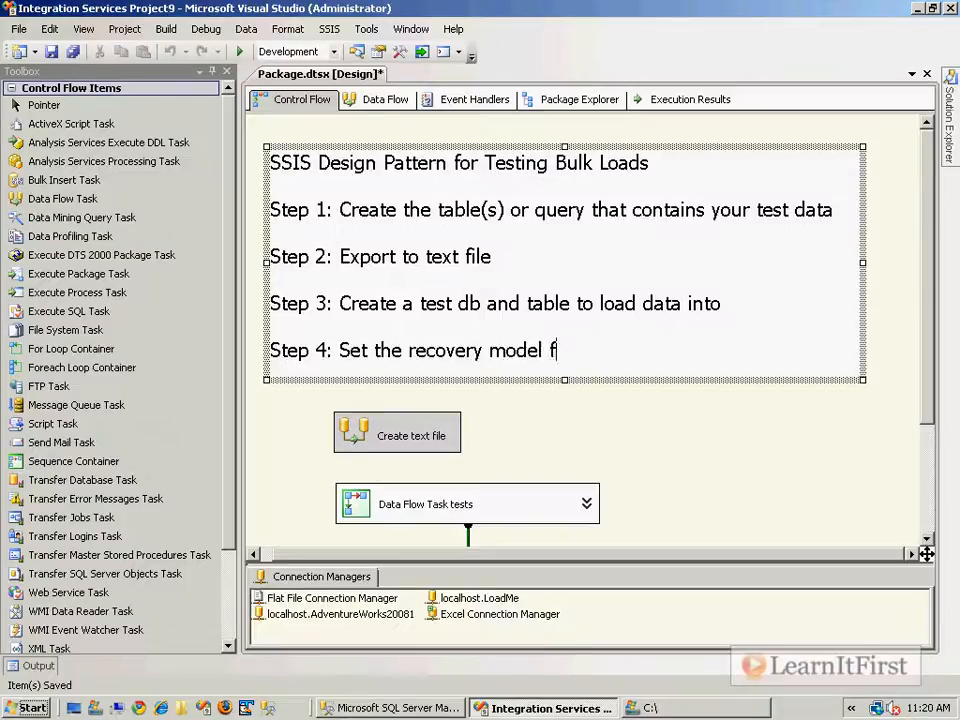
pyautogui.write('or your test data')
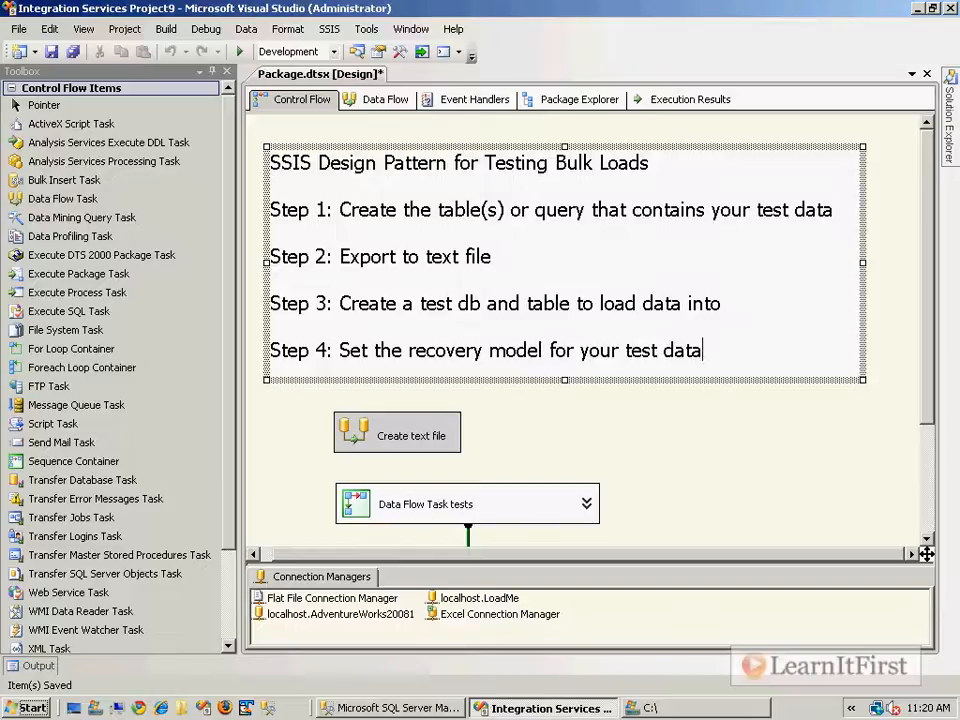
pyautogui.write('base to BULK_LOGGED')
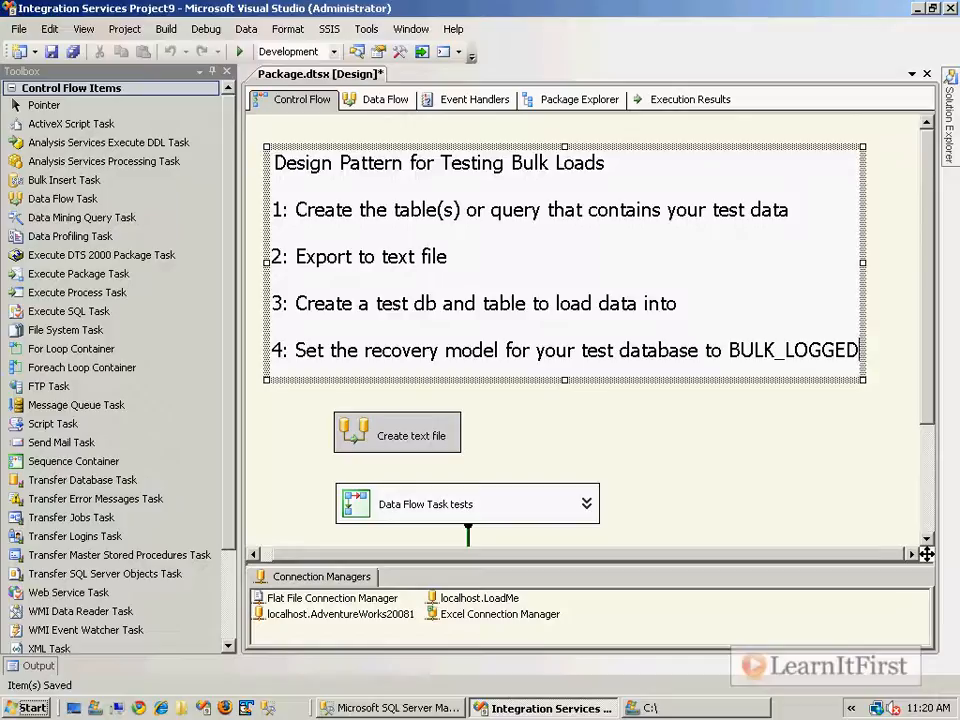
pyautogui.moveTo(862, 262); pyautogui.dragTo(900, 262)
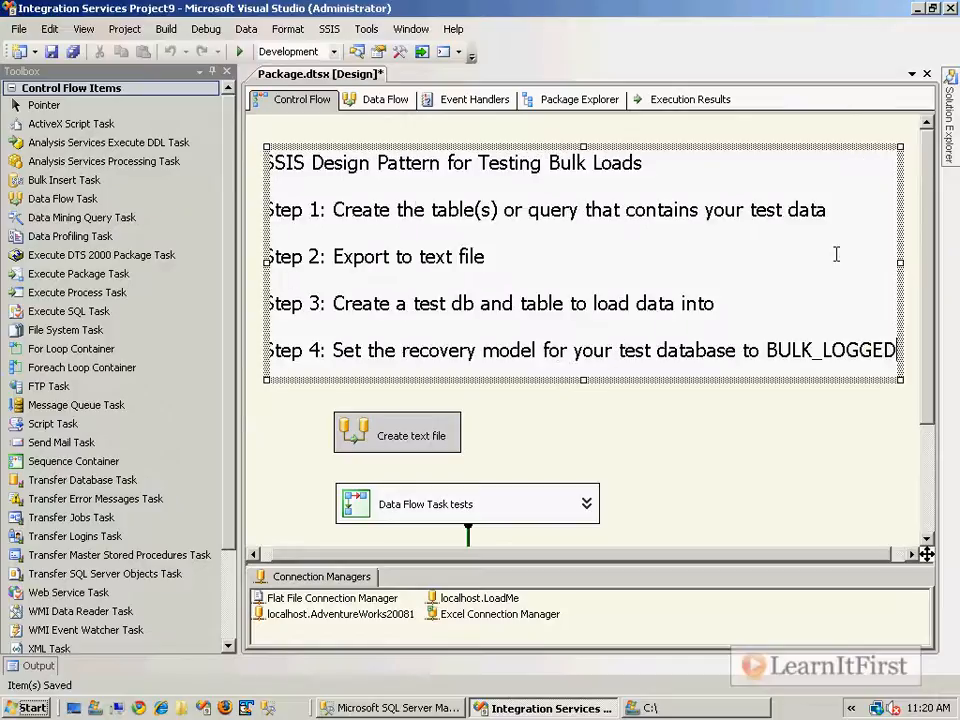
# Step: Close the Toolbox and put BULK_LOGGED on its own indented line in the annotation, extending the box downward to fit
pyautogui.click(227, 71)
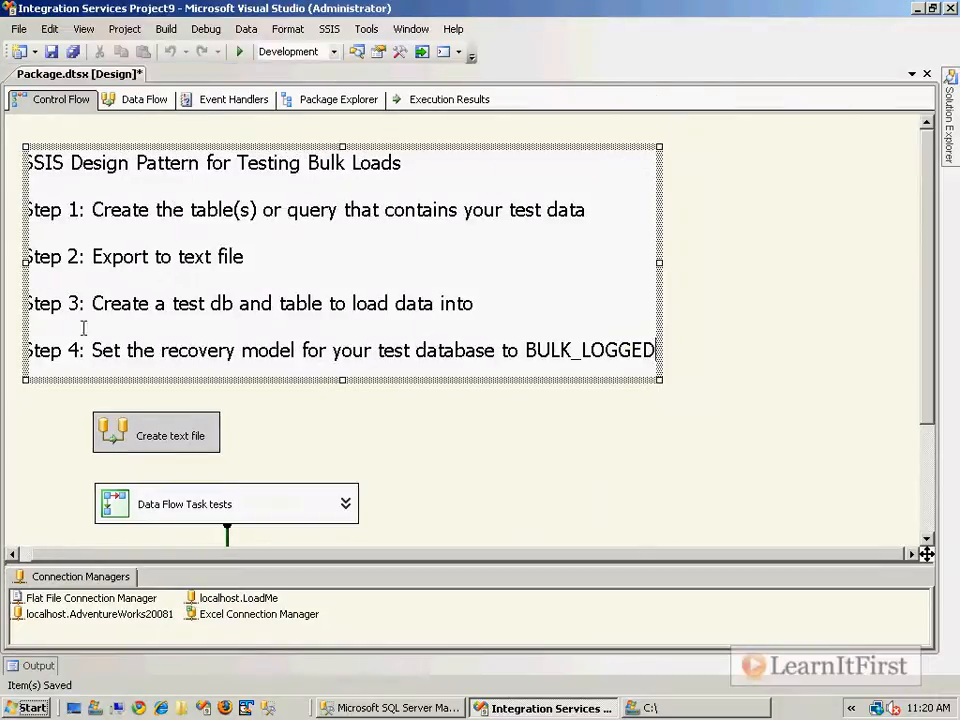
pyautogui.click(526, 350)
pyautogui.press('Return')
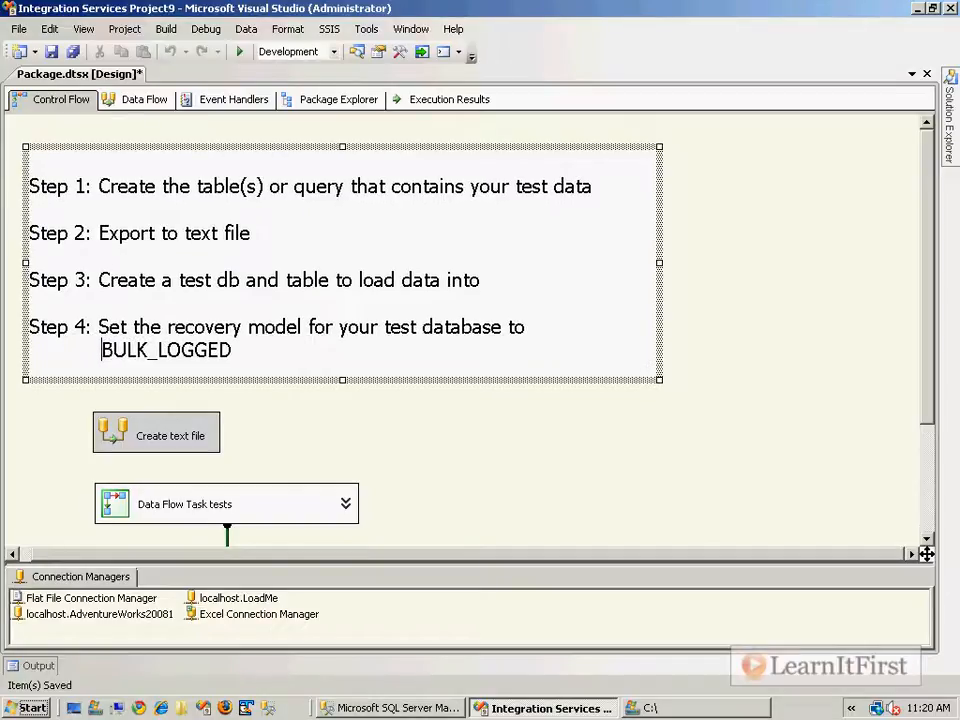
pyautogui.hotkey('ctrl', 's')
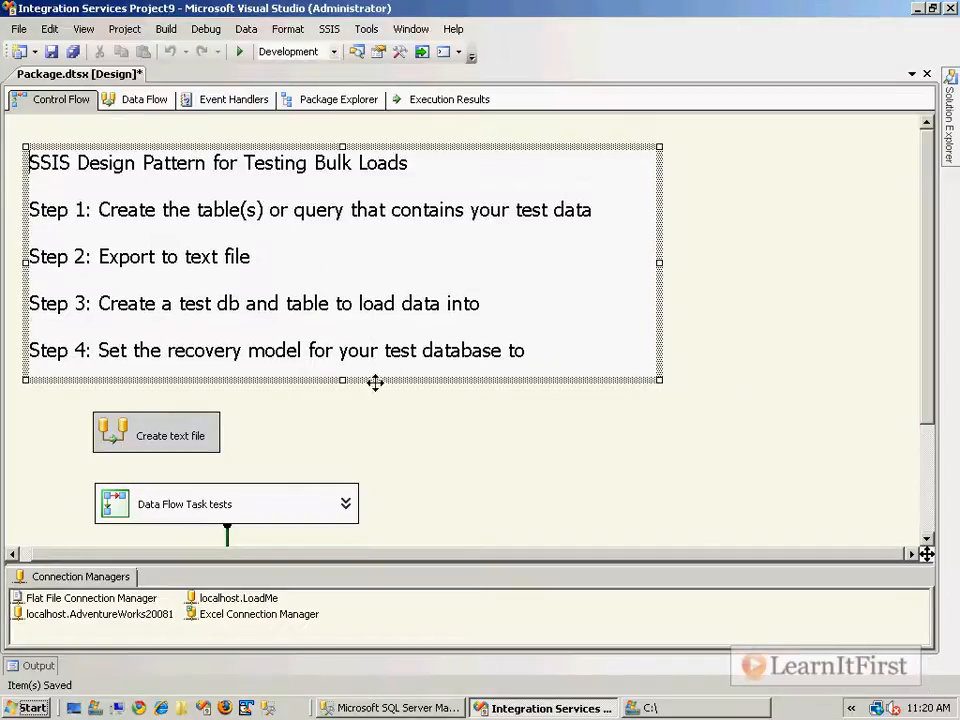
pyautogui.moveTo(343, 380); pyautogui.dragTo(349, 406)
pyautogui.click(708, 341)
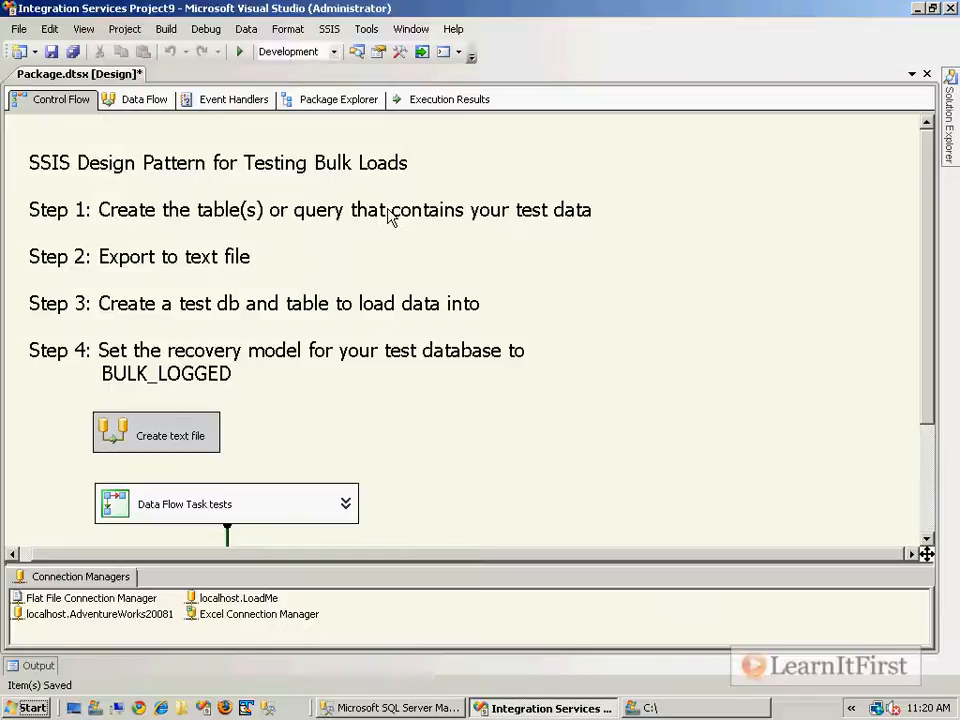
# Step: Move the annotation to the right and place the Create text file task to its left, level with the annotation's title
pyautogui.click(261, 204)
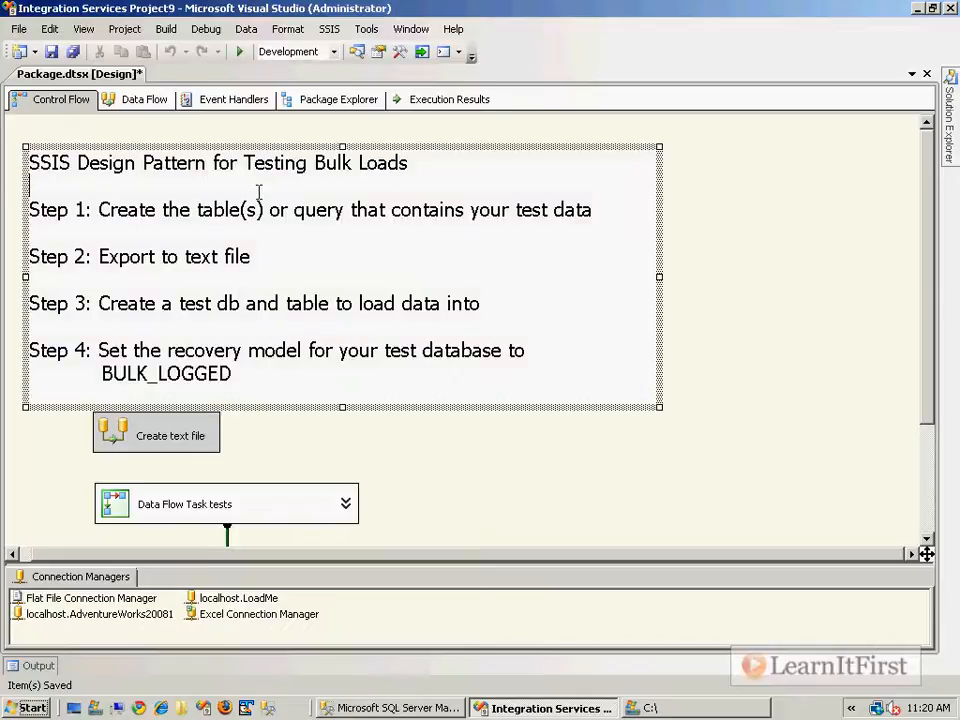
pyautogui.moveTo(266, 152)
pyautogui.mouseDown()
pyautogui.moveTo(534, 199)
pyautogui.moveTo(540, 169)
pyautogui.moveTo(513, 157)
pyautogui.moveTo(514, 144)
pyautogui.mouseUp()
pyautogui.moveTo(156, 433)
pyautogui.mouseDown()
pyautogui.moveTo(146, 180)
pyautogui.moveTo(258, 168)
pyautogui.mouseUp()
# Step: Rename the Create text file task to "Step 2 - Create text file" and save the package
pyautogui.click(146, 181)
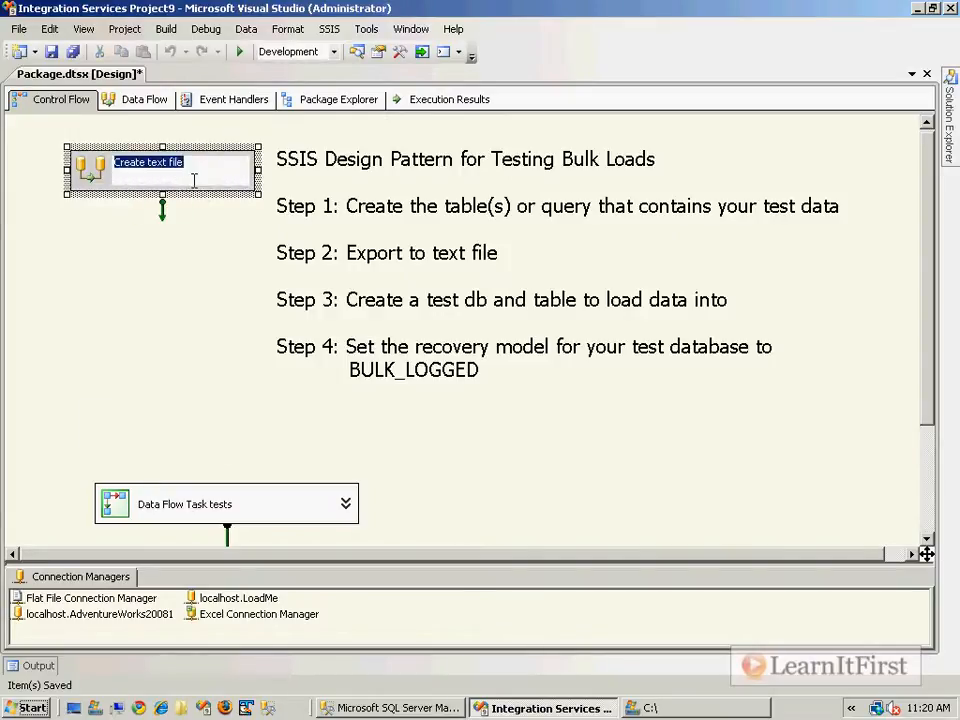
pyautogui.press('Home')
pyautogui.write('Step 2')
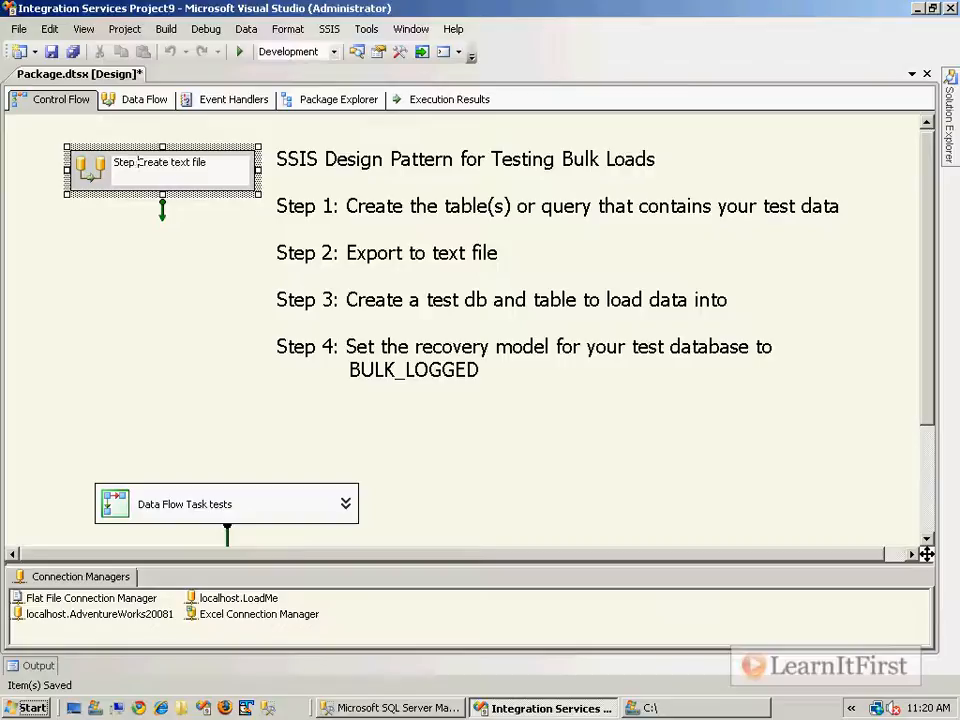
pyautogui.write(' -')
pyautogui.press('Return')
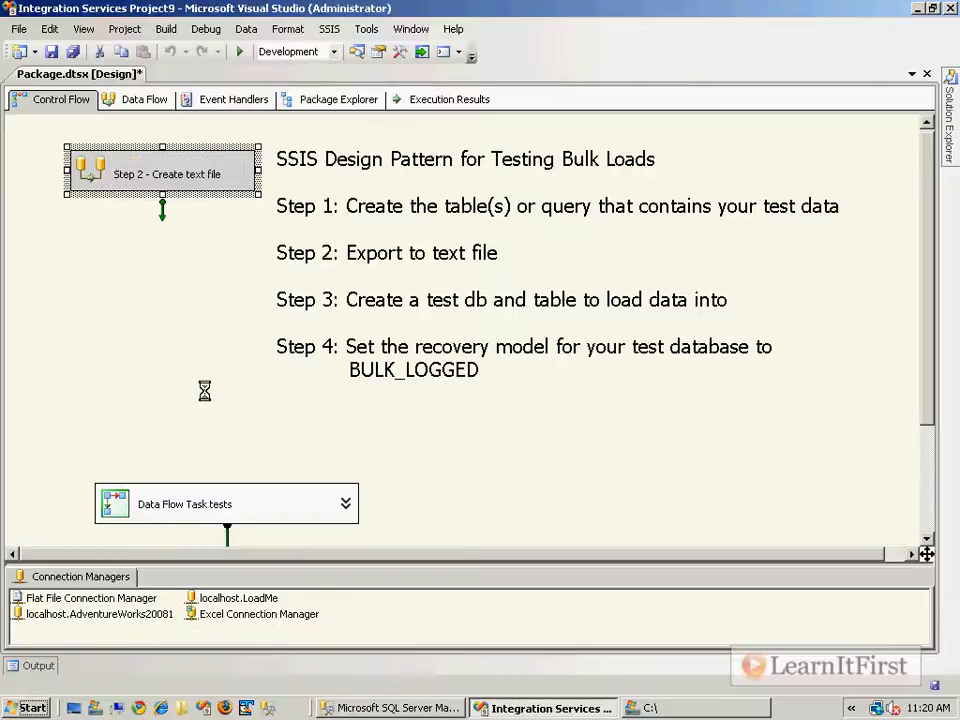
pyautogui.hotkey('ctrl', 's')
# Step: Move the Data Flow Task tests, Bulk Insert tests and T-SQL tests containers up together, closer to the annotation
pyautogui.click(223, 506)
pyautogui.scroll(-3, 611, 420)
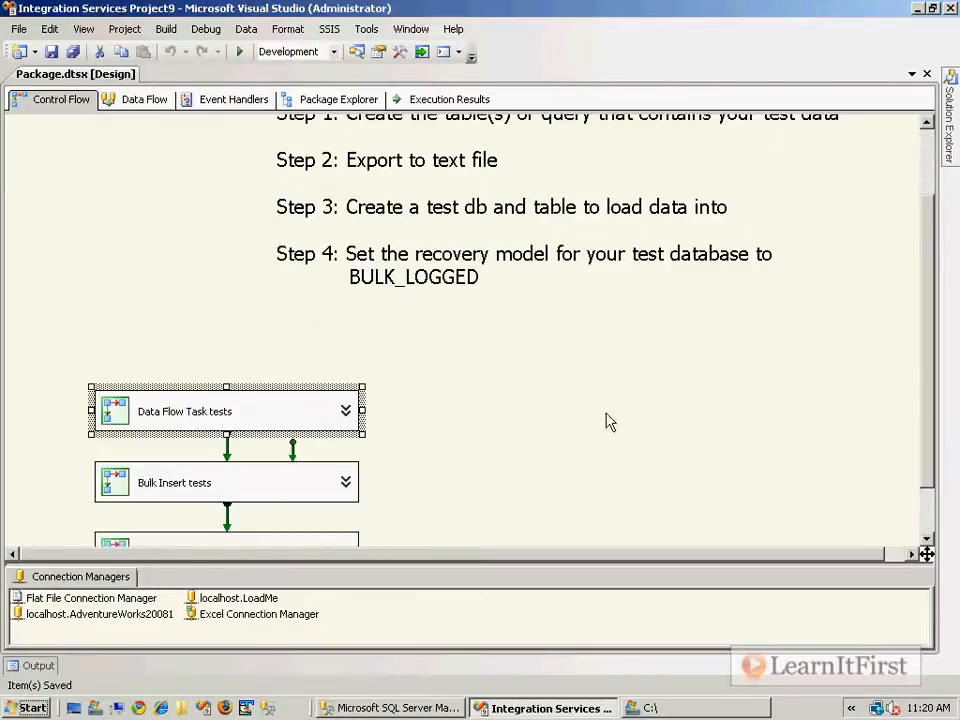
pyautogui.hotkey('ctrl', 'a')
pyautogui.moveTo(236, 343); pyautogui.dragTo(234, 281)
pyautogui.click(590, 338)
pyautogui.scroll(2, 595, 340)
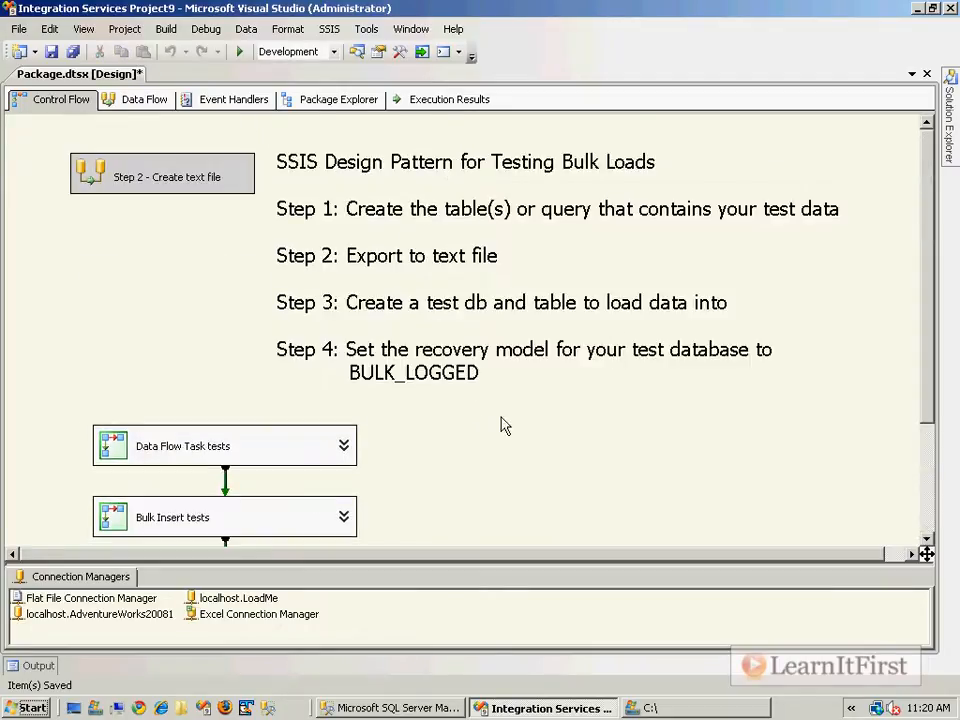
# Step: Expand the Data Flow Task tests container to show the loop containers inside it
pyautogui.scroll(-3, 505, 425)
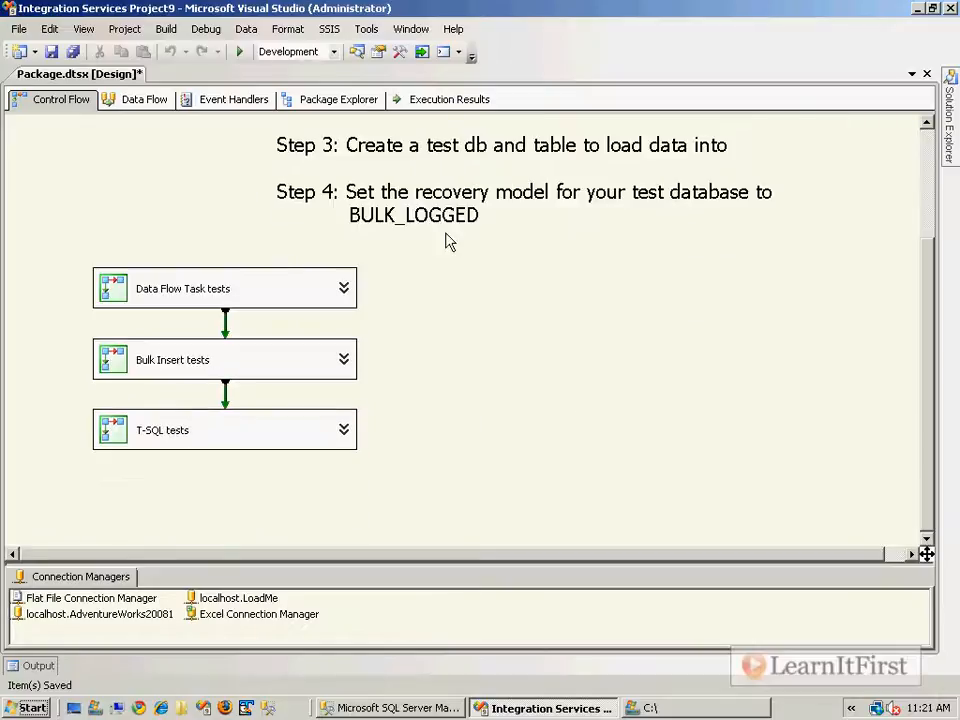
pyautogui.click(344, 290)
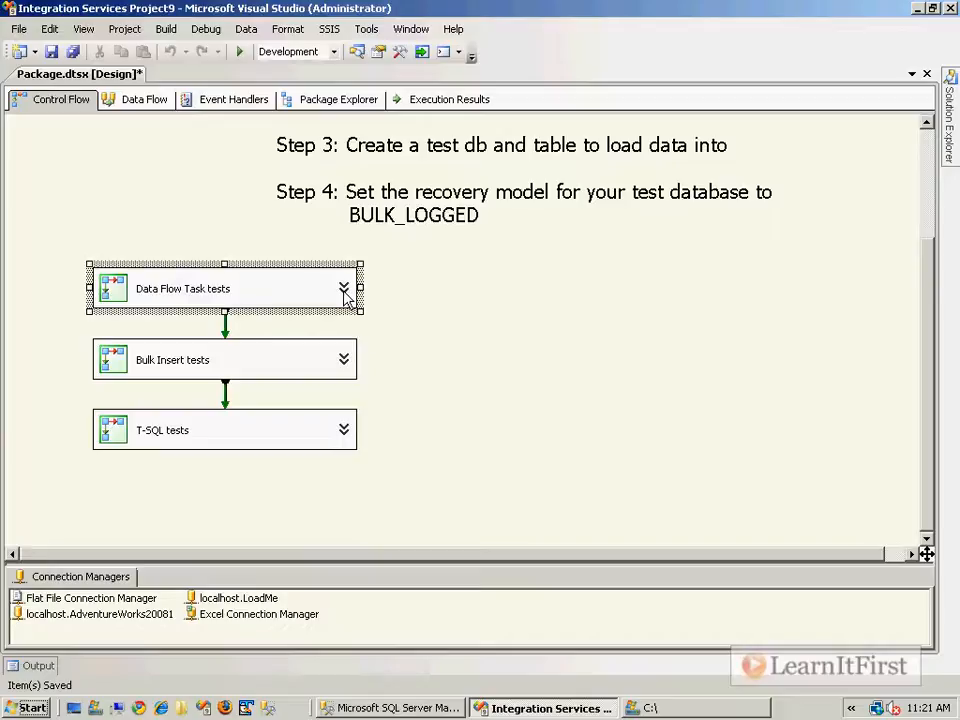
pyautogui.scroll(-3, 460, 293)
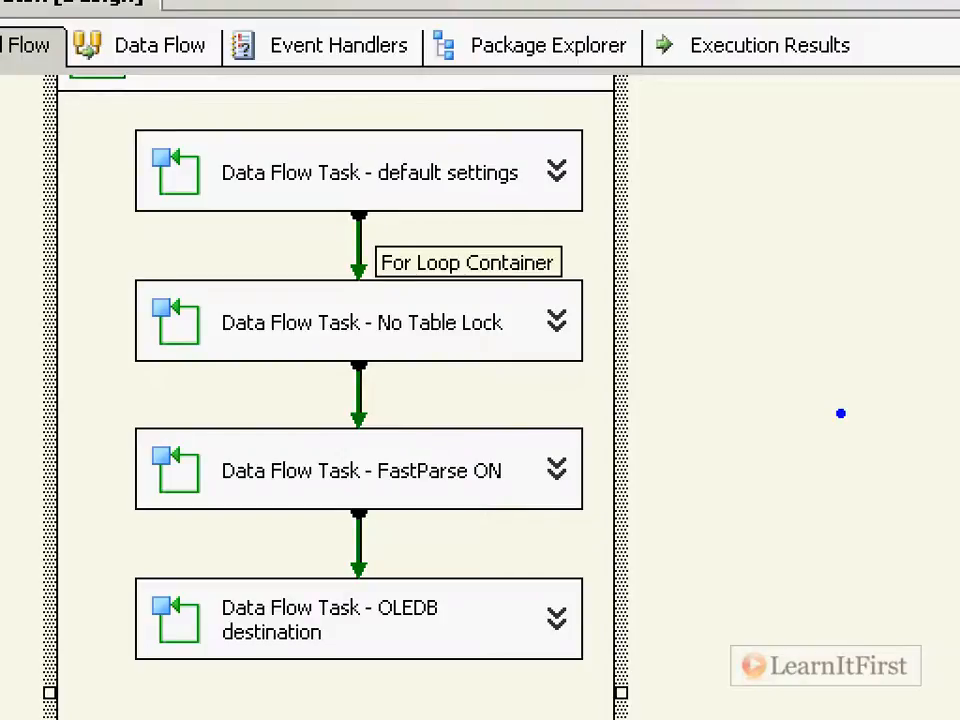
pyautogui.moveTo(573, 99); pyautogui.dragTo(700, 113)
pyautogui.moveTo(700, 115); pyautogui.dragTo(480, 360)
pyautogui.moveTo(700, 115); pyautogui.dragTo(697, 389)
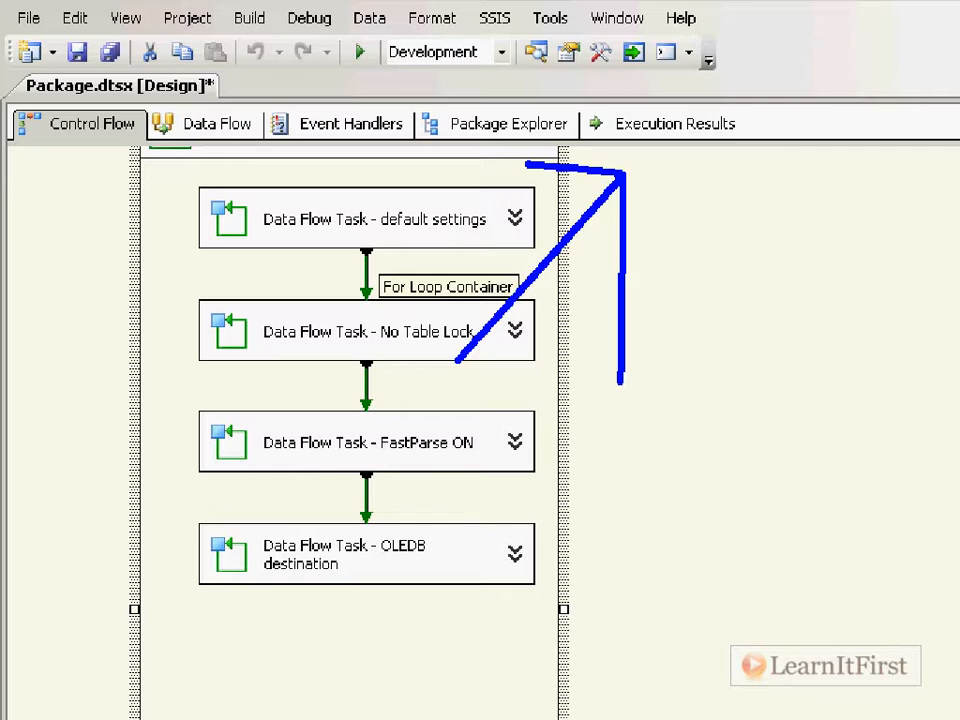
pyautogui.press('e')
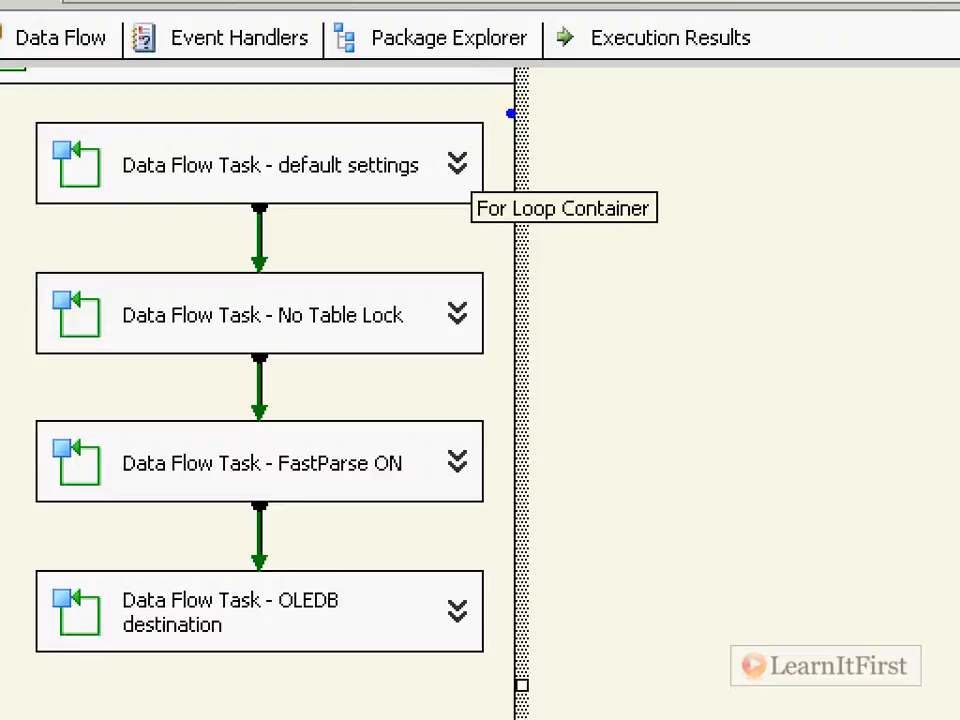
# Step: Bracket the first three loop containers in blue on the zoomed screen and label them "SQL Server Destination"
pyautogui.moveTo(503, 262); pyautogui.dragTo(573, 371)
pyautogui.moveTo(558, 210); pyautogui.dragTo(495, 552)
pyautogui.write('SQL Server Destination')
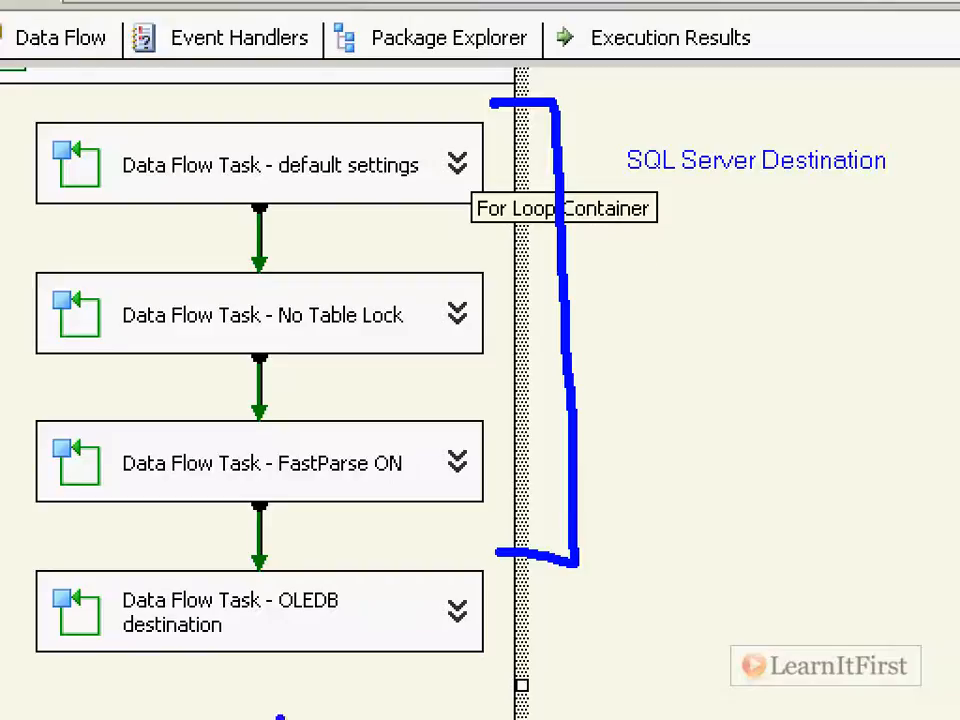
# Step: Draw a red arrow at the OLEDB destination loop on the zoomed screen and label it "OLE DB destination"
pyautogui.write('r')
pyautogui.click(599, 610)
pyautogui.moveTo(531, 610); pyautogui.dragTo(609, 610)
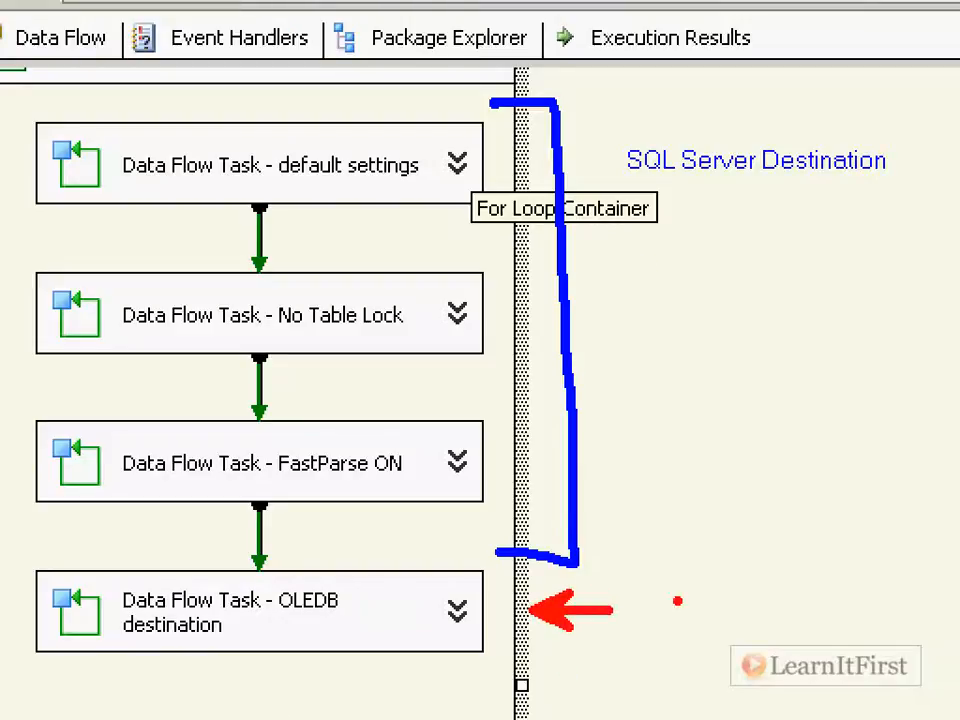
pyautogui.write('OLE ')
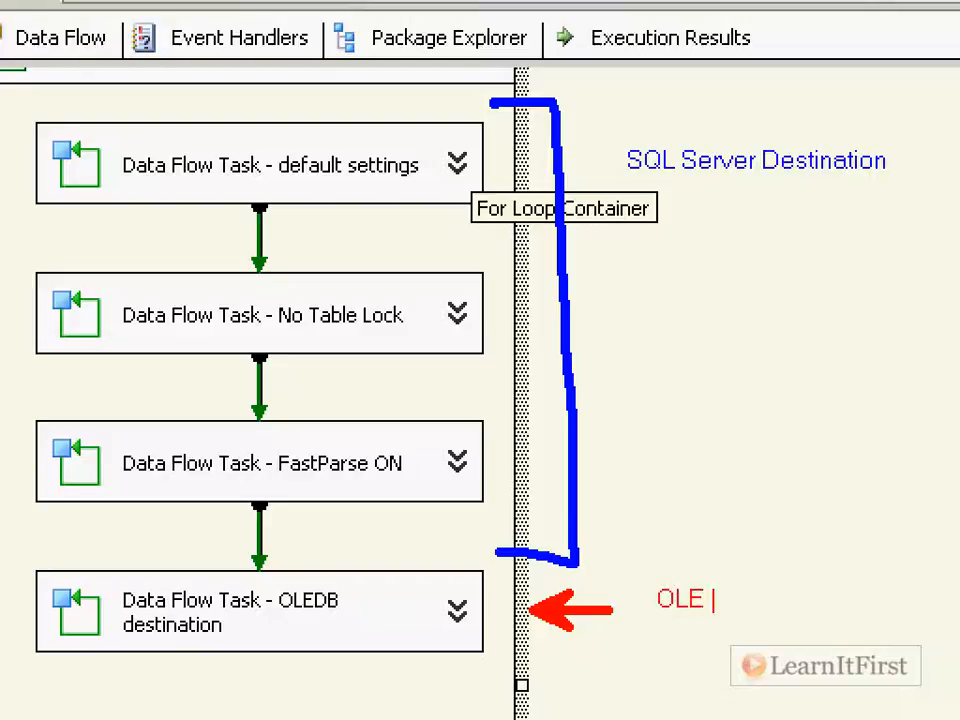
pyautogui.write('DB destination')
pyautogui.press('Return')
pyautogui.press('Escape')
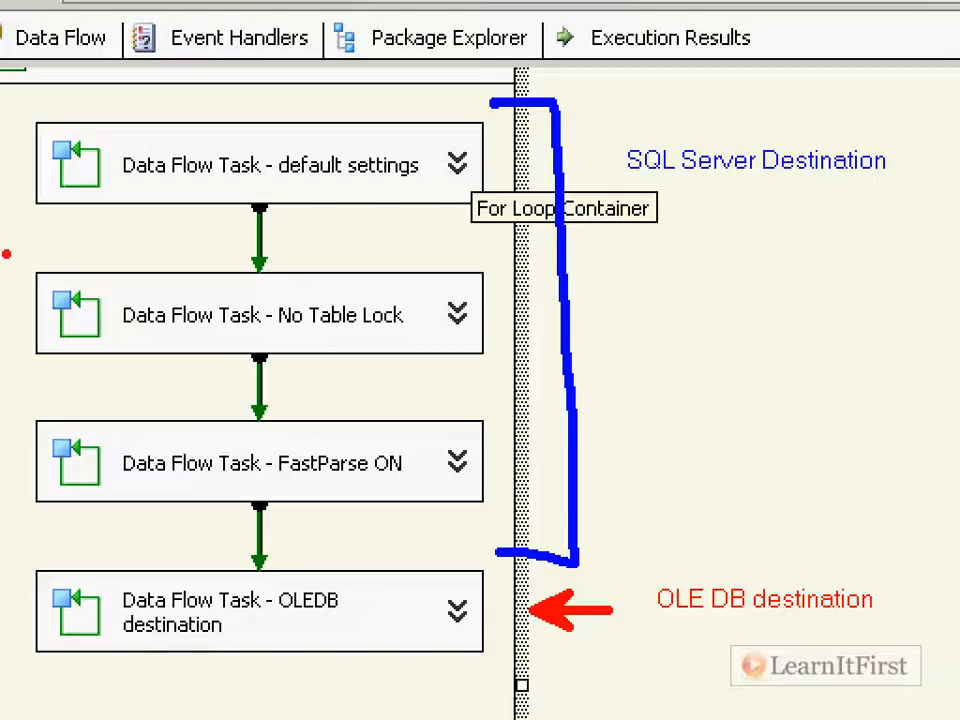
# Step: Circle the No Table Lock loop's icon in yellow, then leave the zoomed drawing view
pyautogui.press('y')
pyautogui.moveTo(44, 265)
pyautogui.mouseDown()
pyautogui.moveTo(38, 284)
pyautogui.moveTo(133, 298)
pyautogui.moveTo(40, 265)
pyautogui.mouseUp()
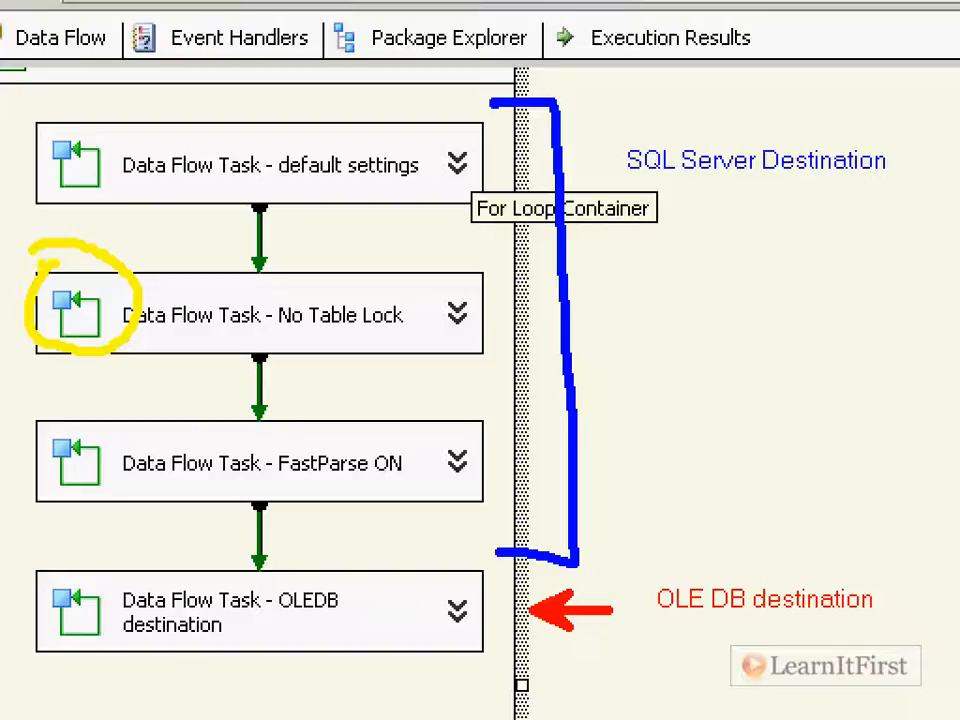
pyautogui.press('Escape')
# Step: Expand the Data Flow Task - default settings loop, view its tasks zoomed in, and leave the zoomed view
pyautogui.scroll(2, 266, 300)
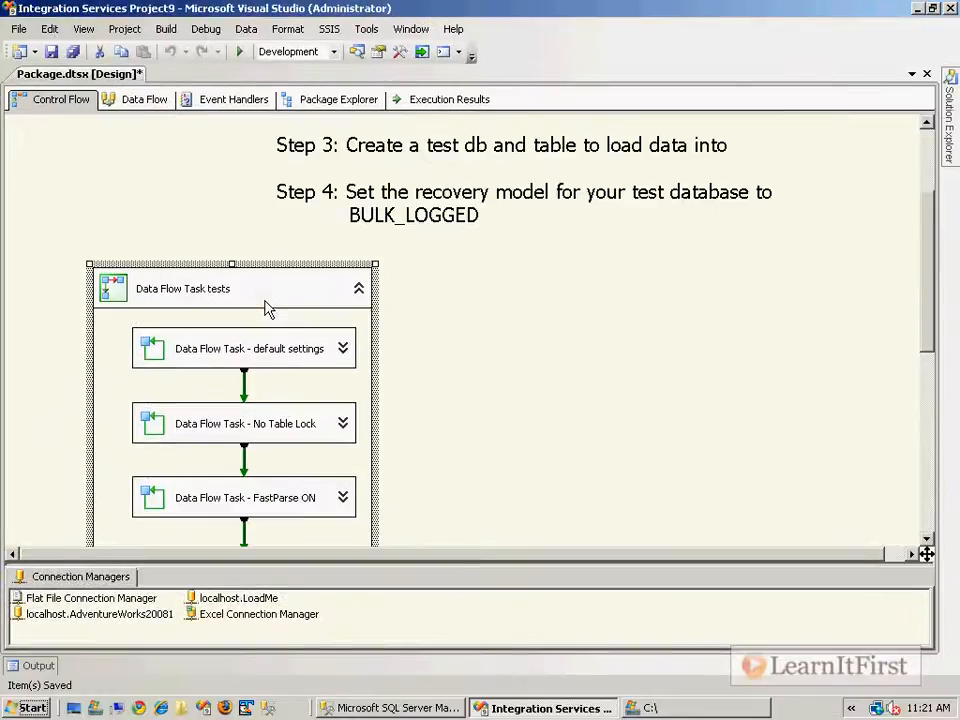
pyautogui.scroll(-3, 308, 323)
pyautogui.click(346, 170)
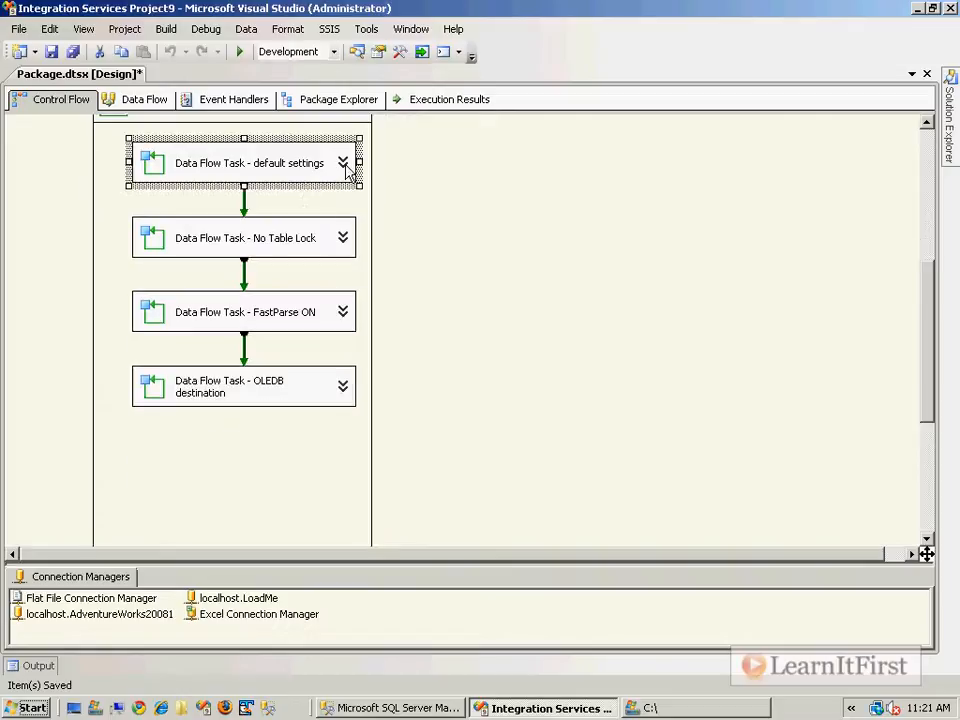
pyautogui.click(345, 166)
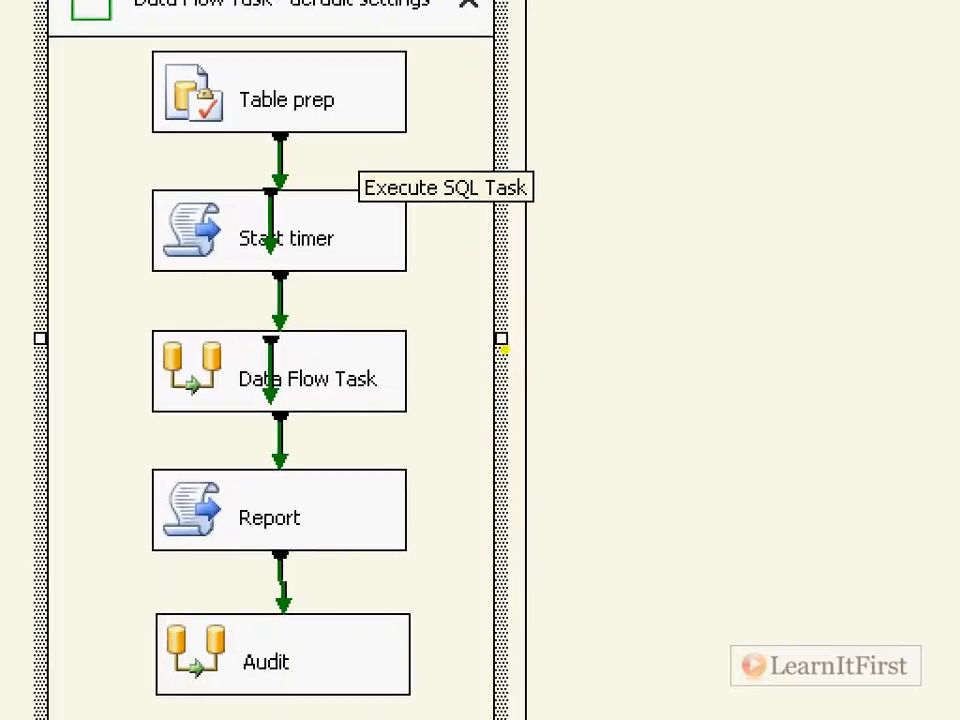
pyautogui.press('Escape')
# Step: Clear the stray connector arrows overlapping the Start timer and Data Flow Task boxes inside the default settings loop
pyautogui.click(292, 280)
pyautogui.click(444, 286)
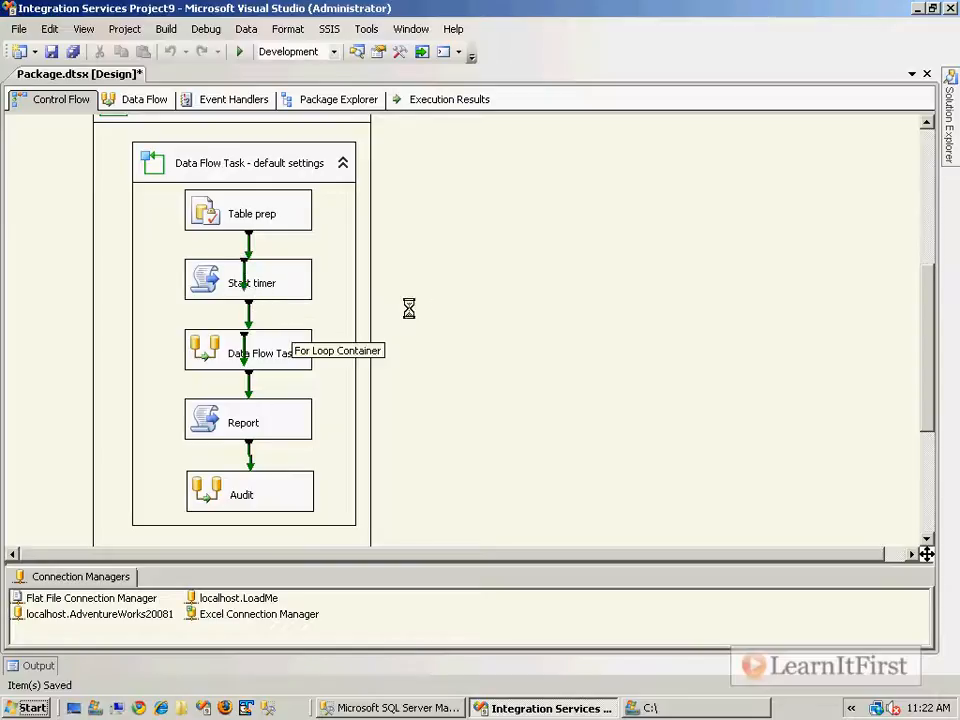
pyautogui.click(365, 321)
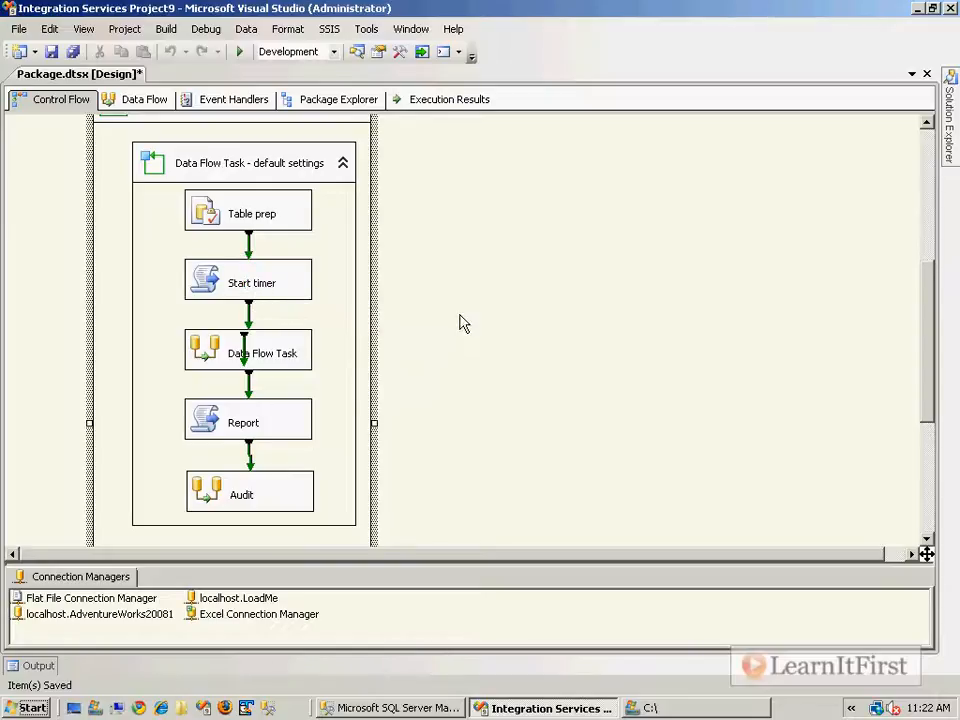
pyautogui.moveTo(242, 349); pyautogui.dragTo(396, 347)
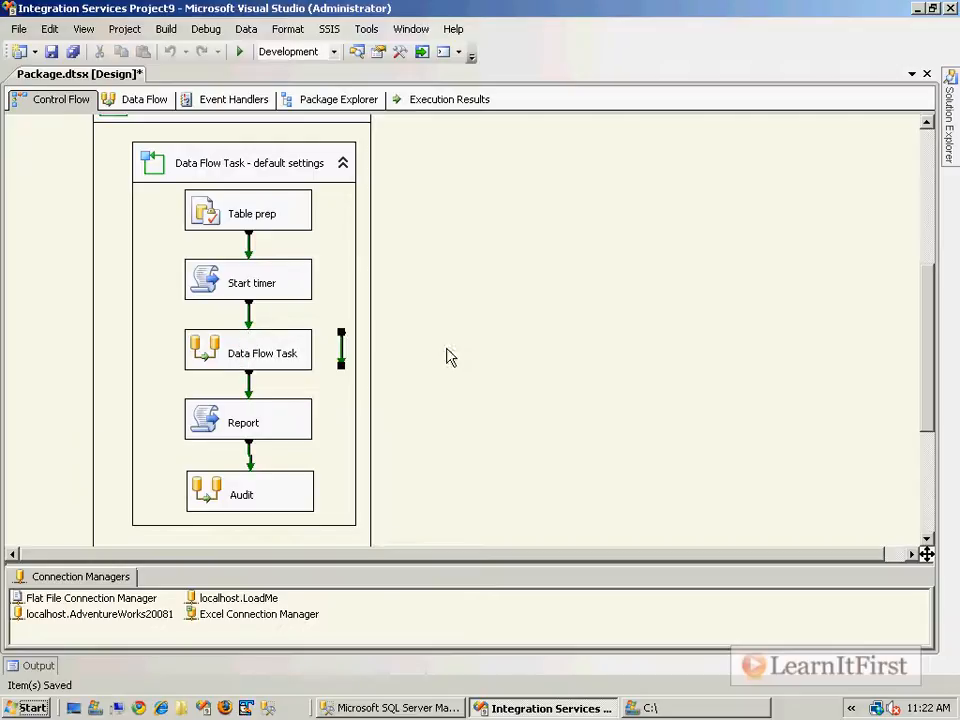
# Step: Delete the leftover connector arrow beside the Data Flow Task box in the default settings loop
pyautogui.press('Delete')
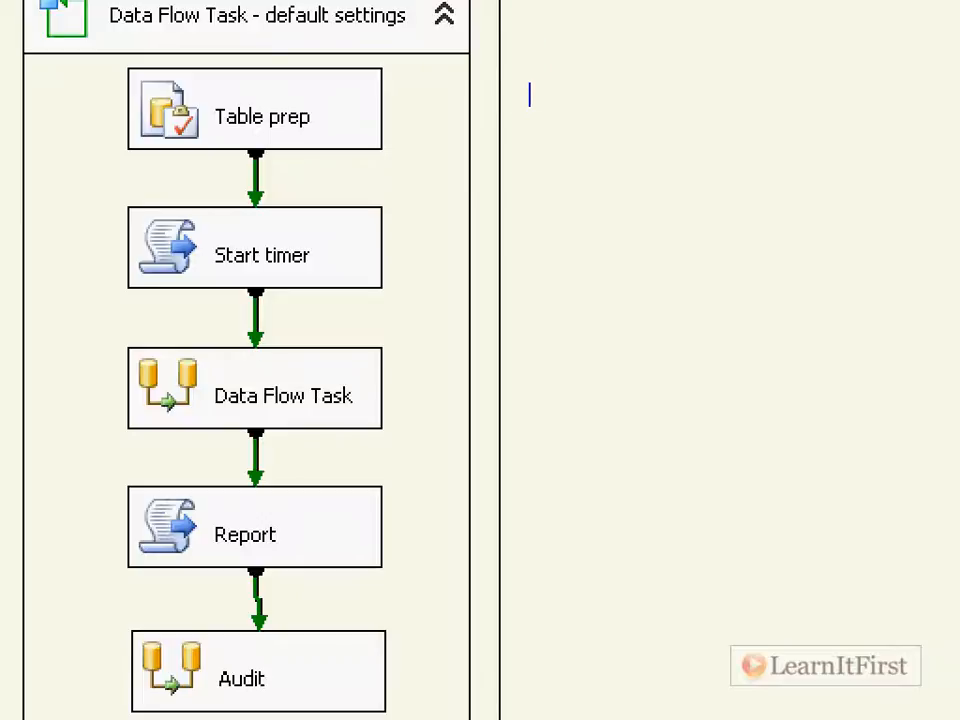
# Step: Write "Step 1: Table Prep" on the zoomed screen beside the Table prep task, and leave the zoomed view
pyautogui.write('Step 1')
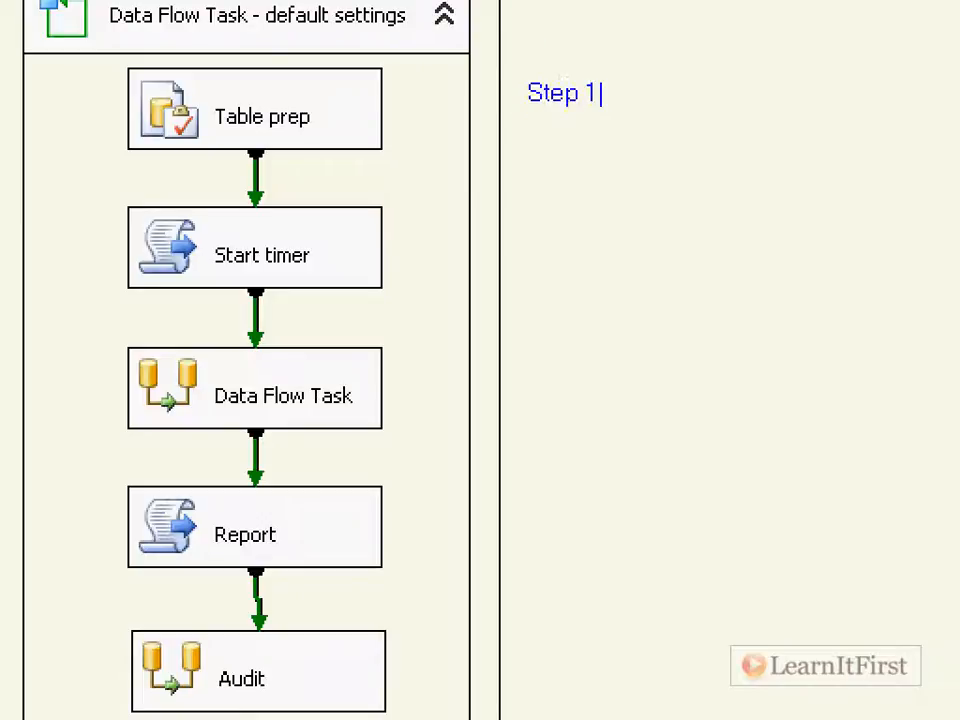
pyautogui.write(': Table Prep')
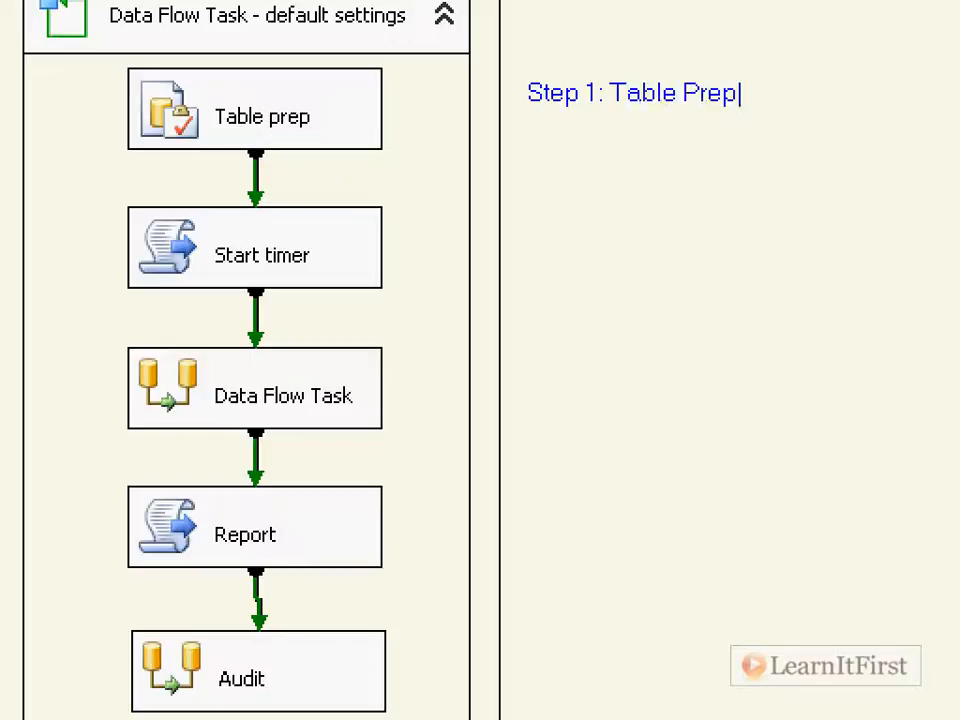
pyautogui.hotkey('ctrl', 'Return')
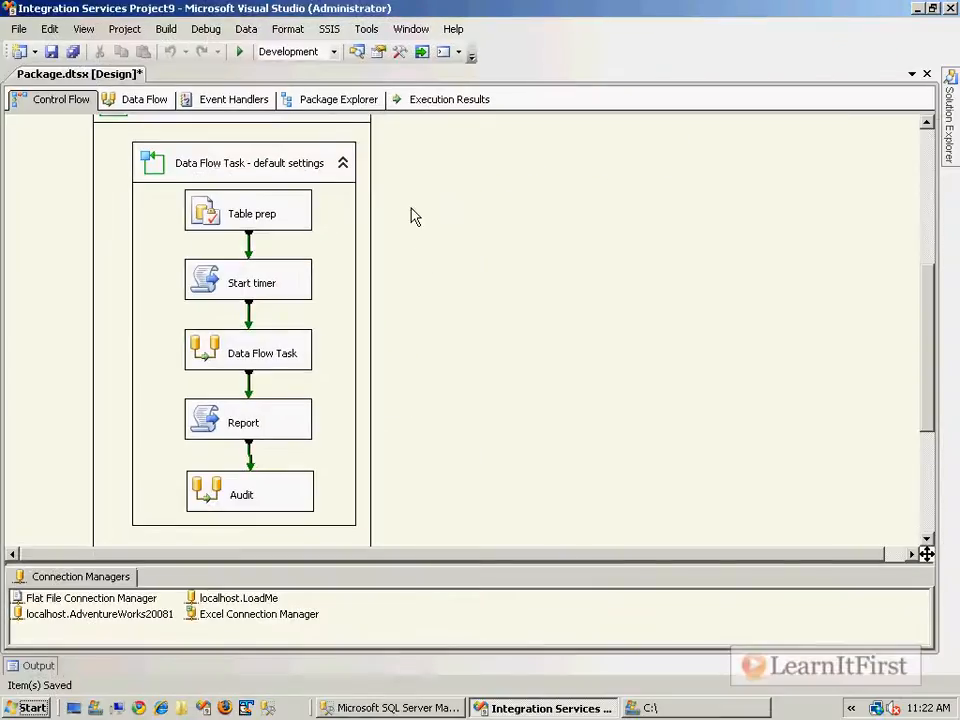
# Step: Add an annotation beside the default settings loop reading "Each test has five steps:"
pyautogui.scroll(2, 460, 200)
pyautogui.scroll(-2, 480, 212)
pyautogui.rightClick(436, 161)
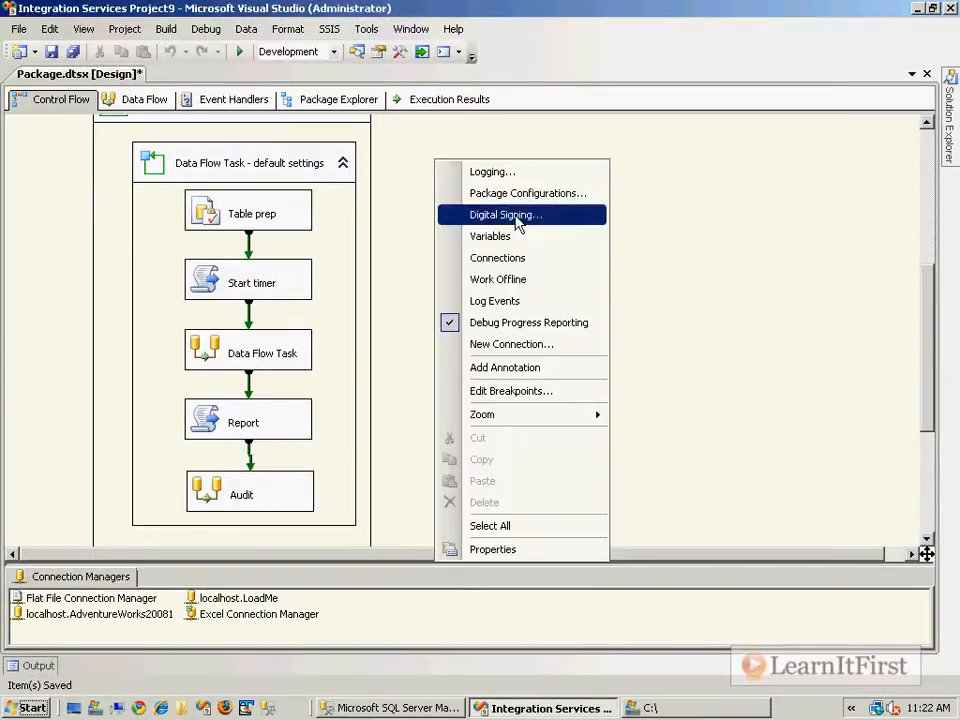
pyautogui.click(515, 368)
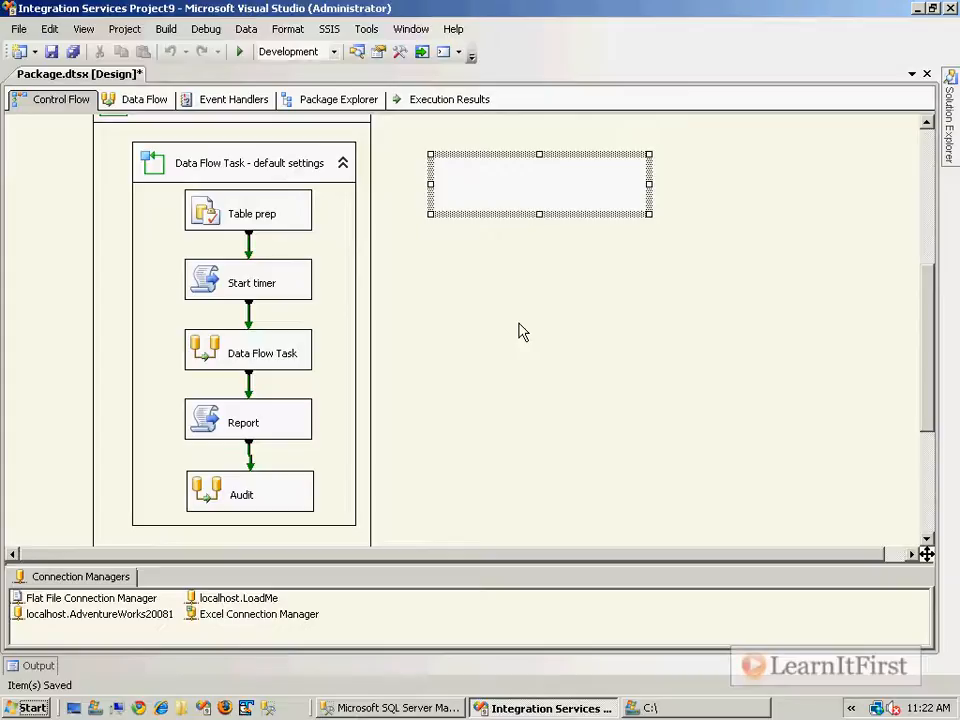
pyautogui.write('Each test has five steps:')
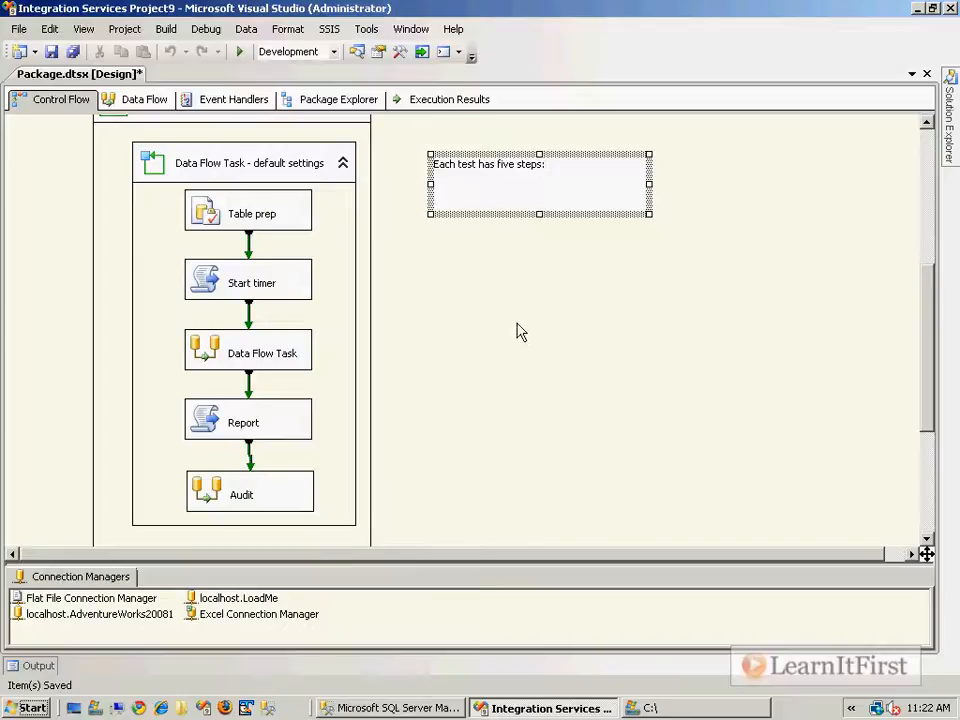
# Step: Enlarge the annotation's font, and widen and lengthen its box to span the height of the five tasks
pyautogui.rightClick(527, 197)
pyautogui.click(579, 255)
pyautogui.click(575, 269)
pyautogui.click(634, 179)
pyautogui.moveTo(650, 184); pyautogui.dragTo(853, 180)
pyautogui.moveTo(638, 216); pyautogui.dragTo(638, 492)
# Step: Add the line "Step 1: Table prep (delete table and clear buffers)" to the annotation, wrapping and indenting "clear buffers)" onto a second line
pyautogui.write('S')
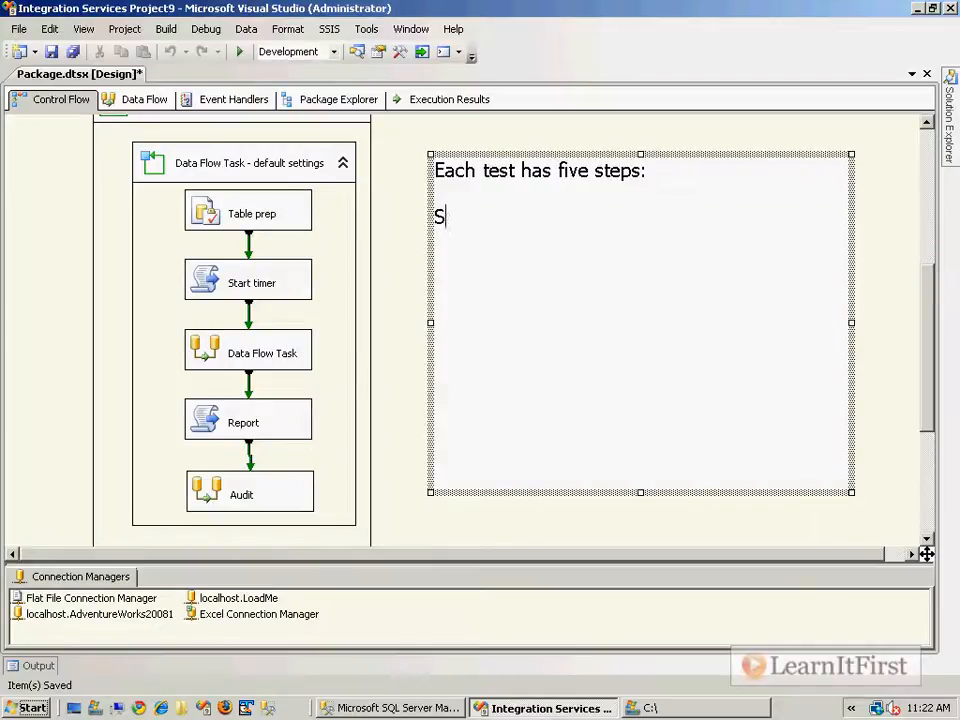
pyautogui.write('tep 1: Table pr')
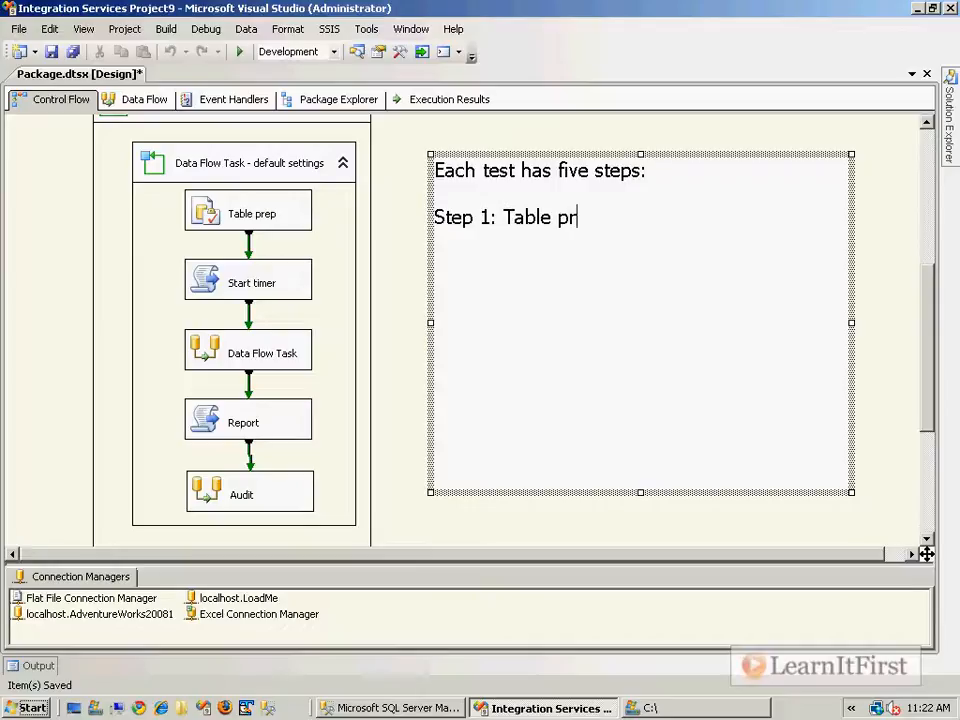
pyautogui.write('ep (delete')
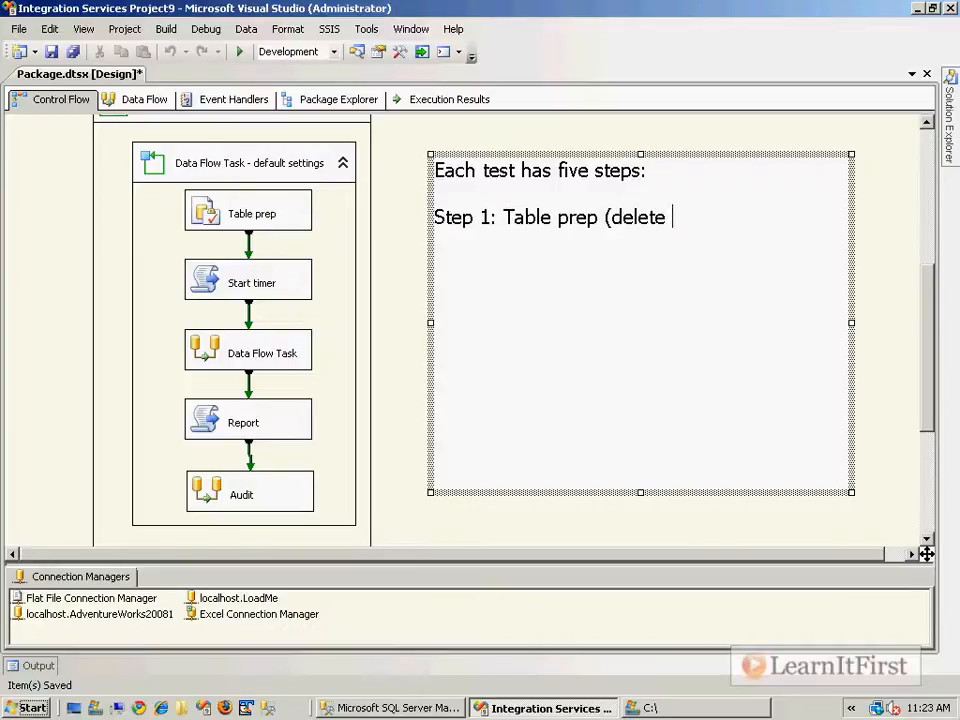
pyautogui.write(' table and ')
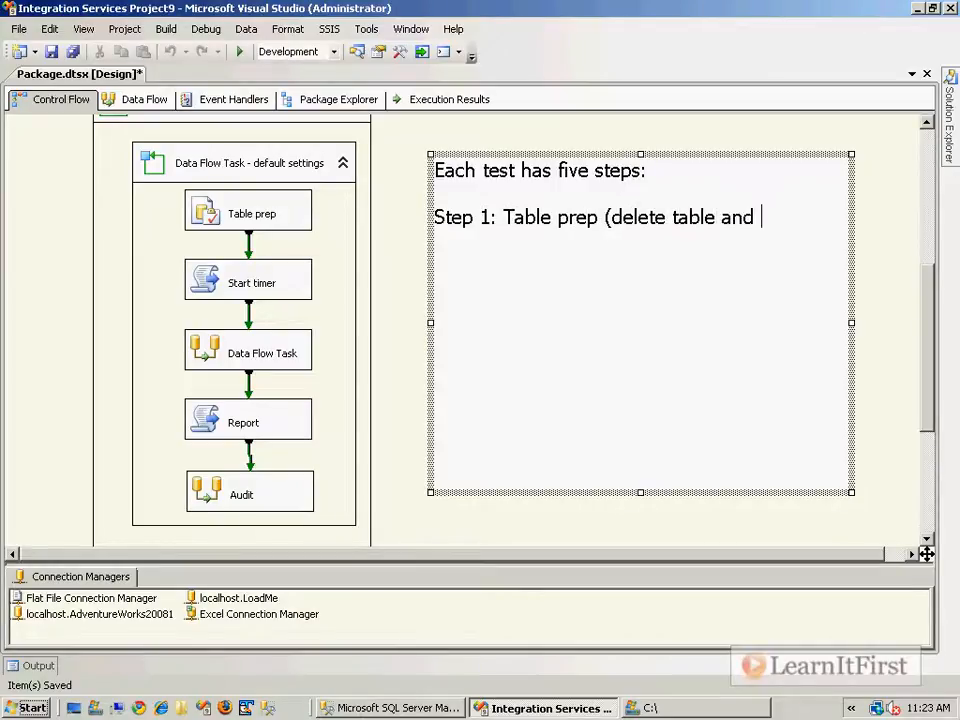
pyautogui.write('clear bugger')
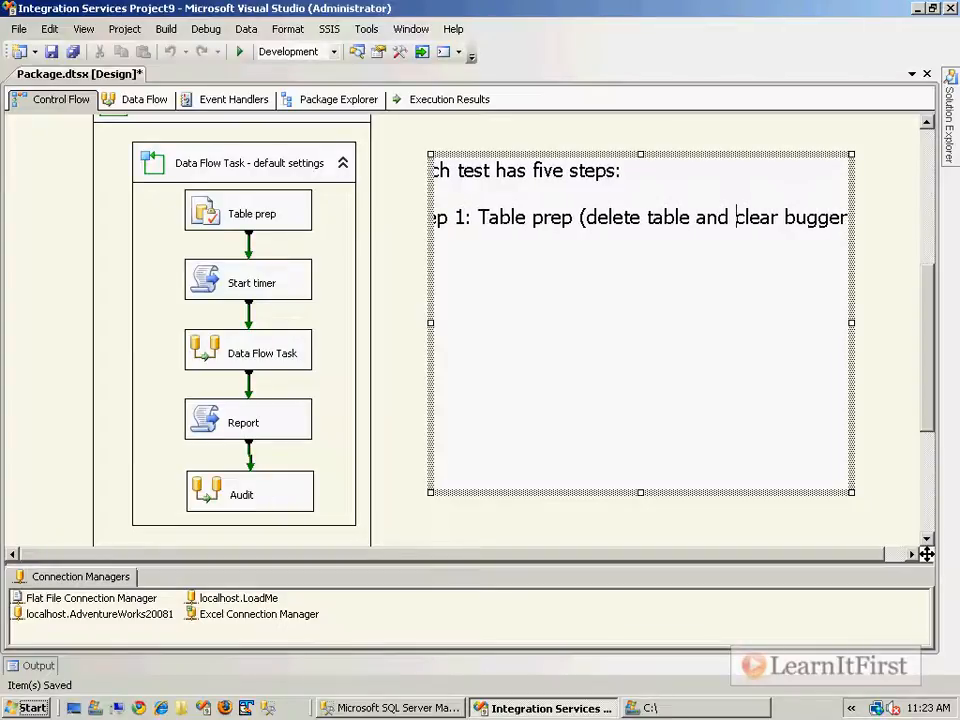
pyautogui.hotkey('ctrl', 'Return')
pyautogui.press('Tab')
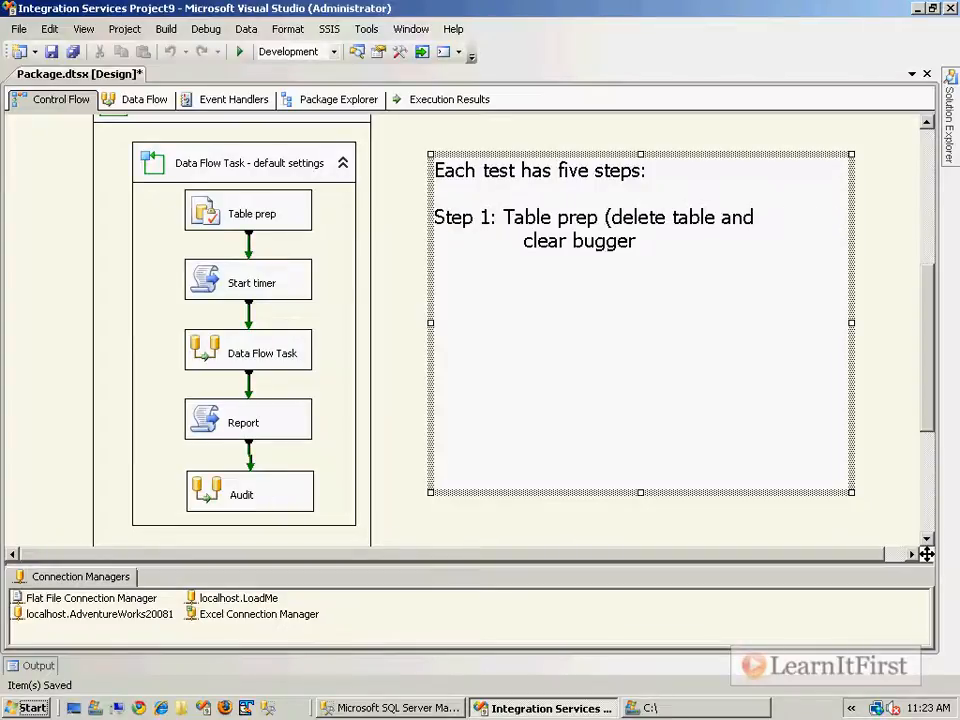
pyautogui.press('BackSpace')
pyautogui.press('BackSpace')
pyautogui.press('BackSpace')
pyautogui.press('BackSpace')
pyautogui.write('ffers)')
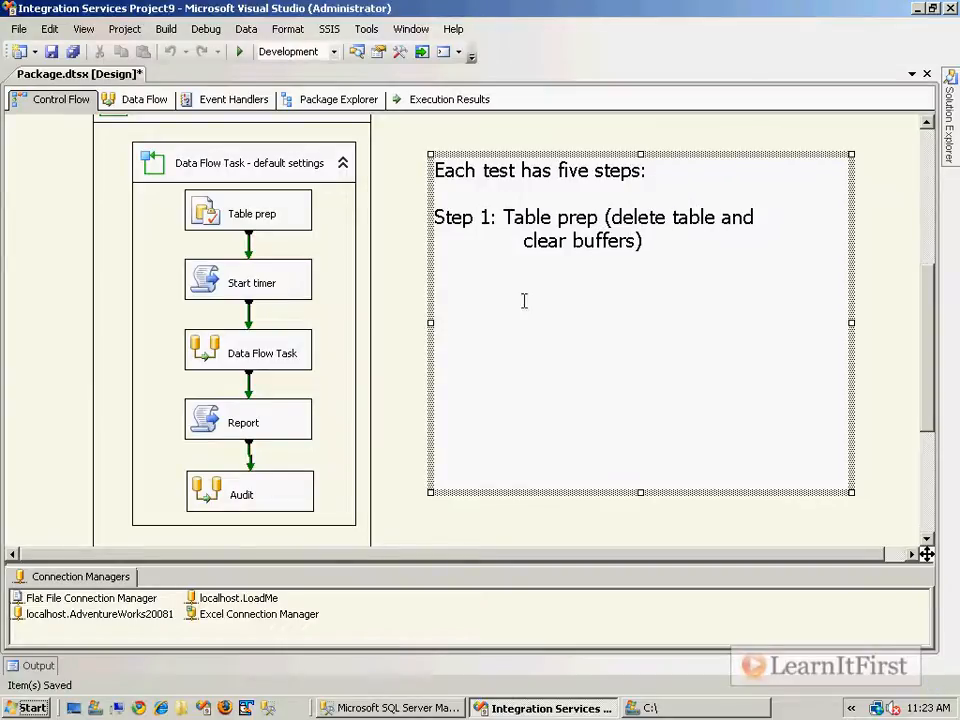
pyautogui.click(883, 294)
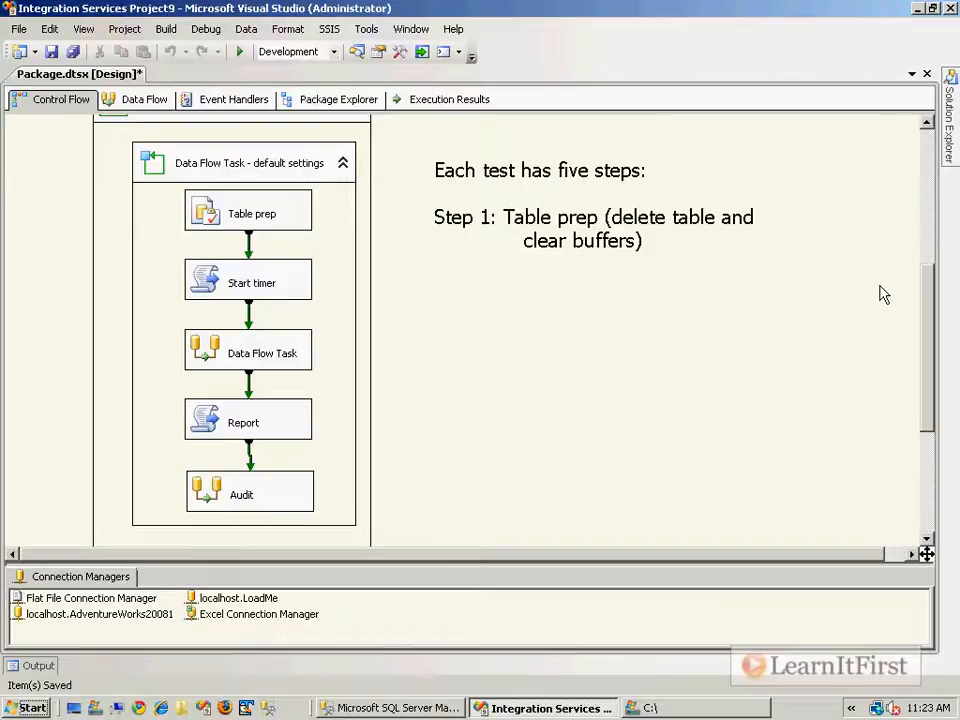
# Step: Open the Table prep task's SQL statement in the query window to examine its commands
pyautogui.doubleClick(251, 211)
pyautogui.click(697, 385)
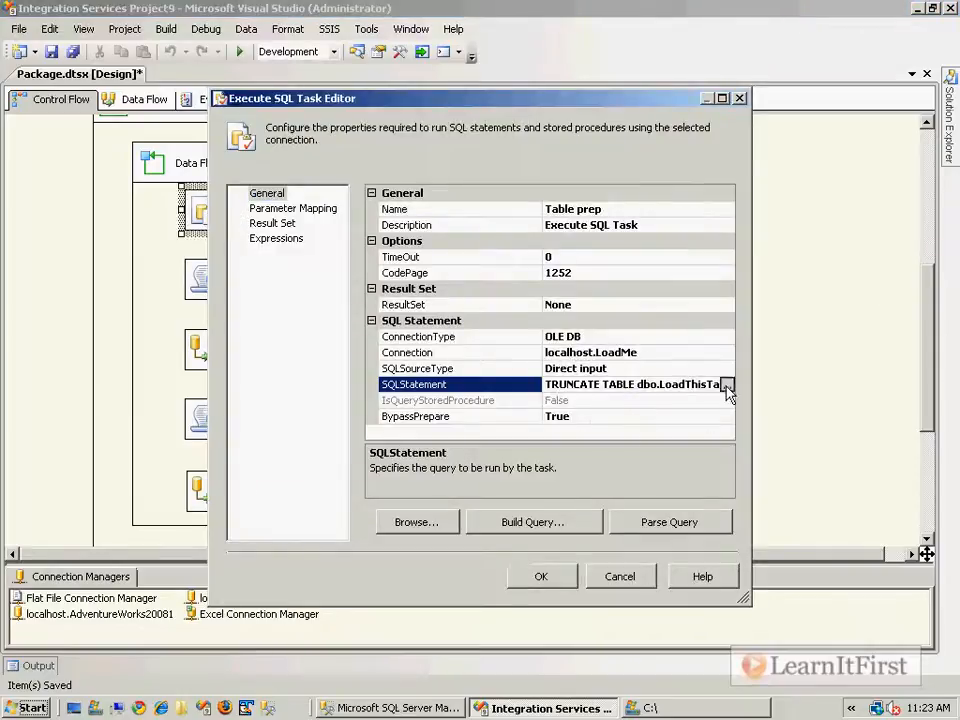
pyautogui.click(728, 385)
pyautogui.click(433, 257)
pyautogui.click(580, 329)
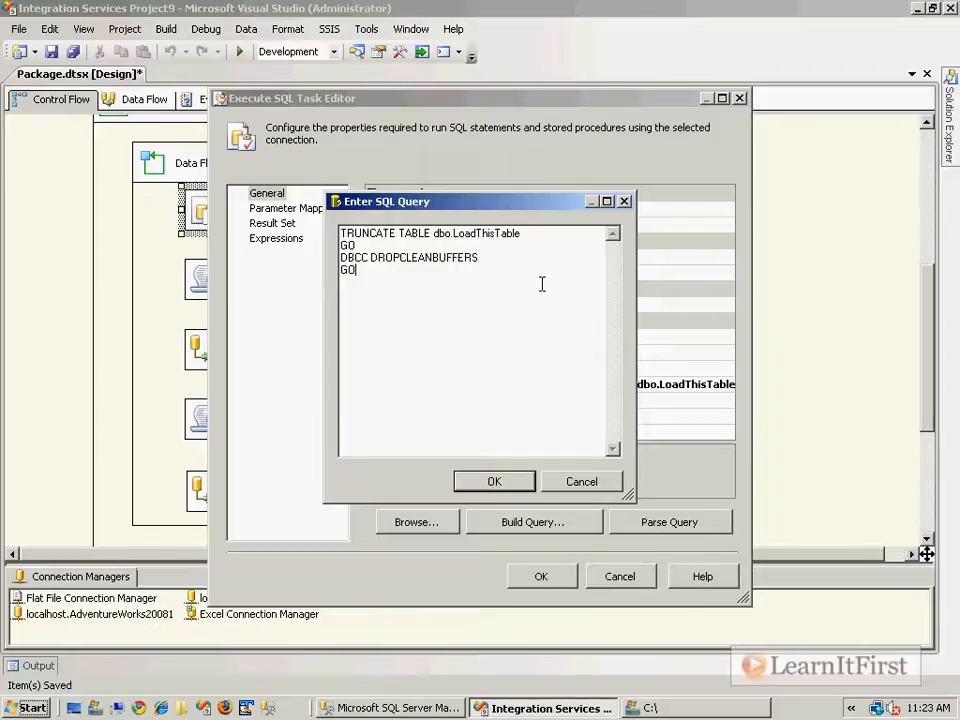
# Step: Label DBCC DROPCLEANBUFFERS "- clear buffer" with a blue arrow on the zoomed screen, and close the query window and task editor
pyautogui.hotkey('ctrl', '1')
pyautogui.click(481, 363)
pyautogui.write('t')
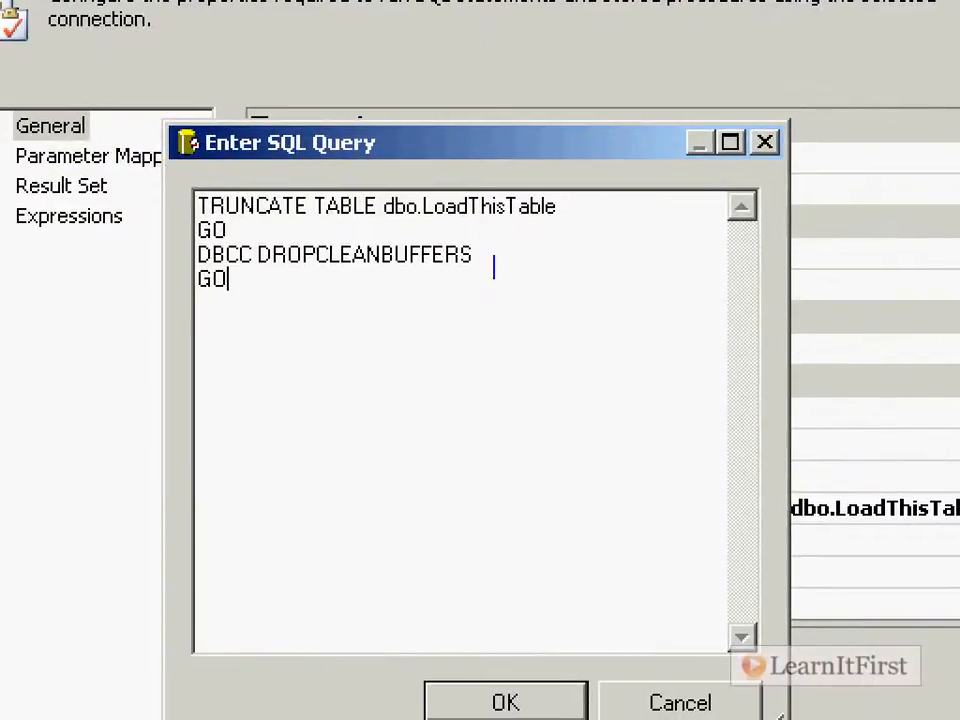
pyautogui.write('- clear ')
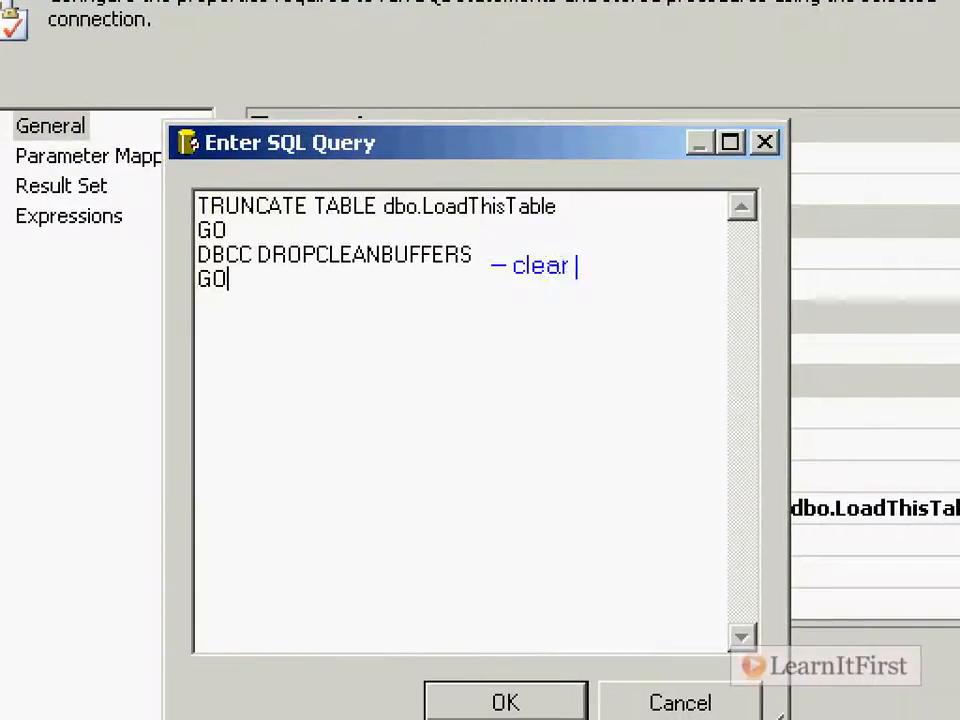
pyautogui.write('bug')
pyautogui.press('BackSpace')
pyautogui.write('ffer')
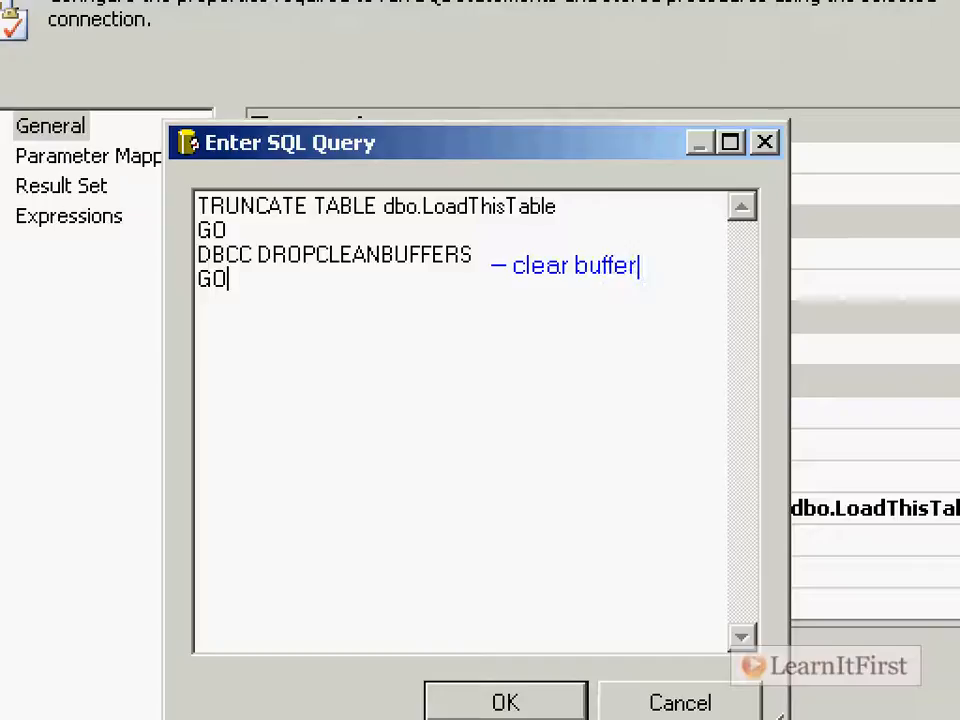
pyautogui.press('Escape')
pyautogui.moveTo(476, 244); pyautogui.dragTo(745, 210)
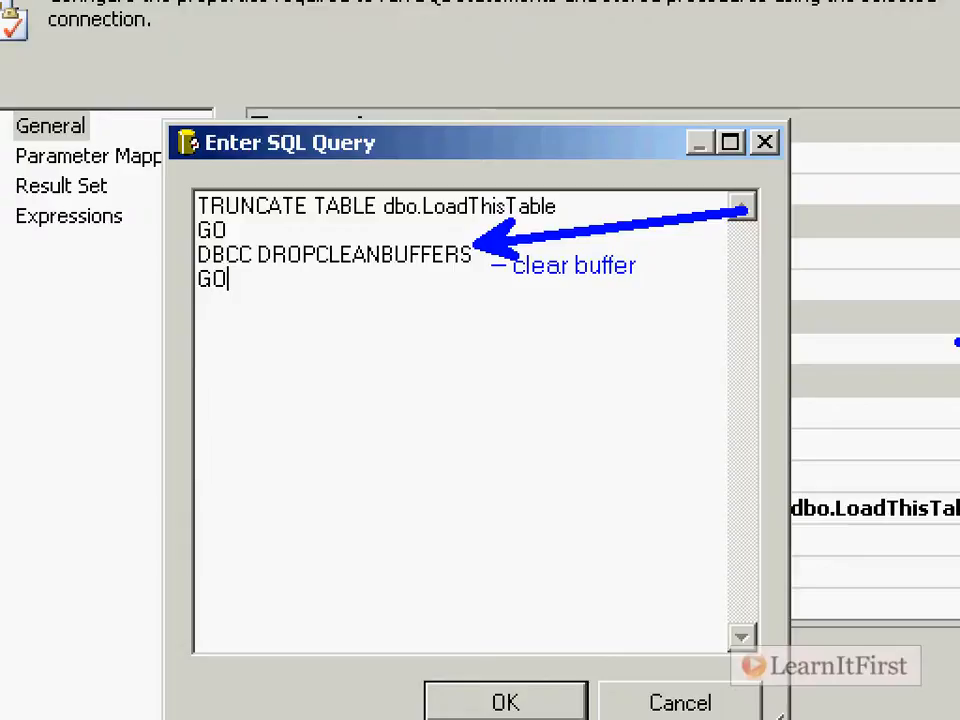
pyautogui.press('Escape')
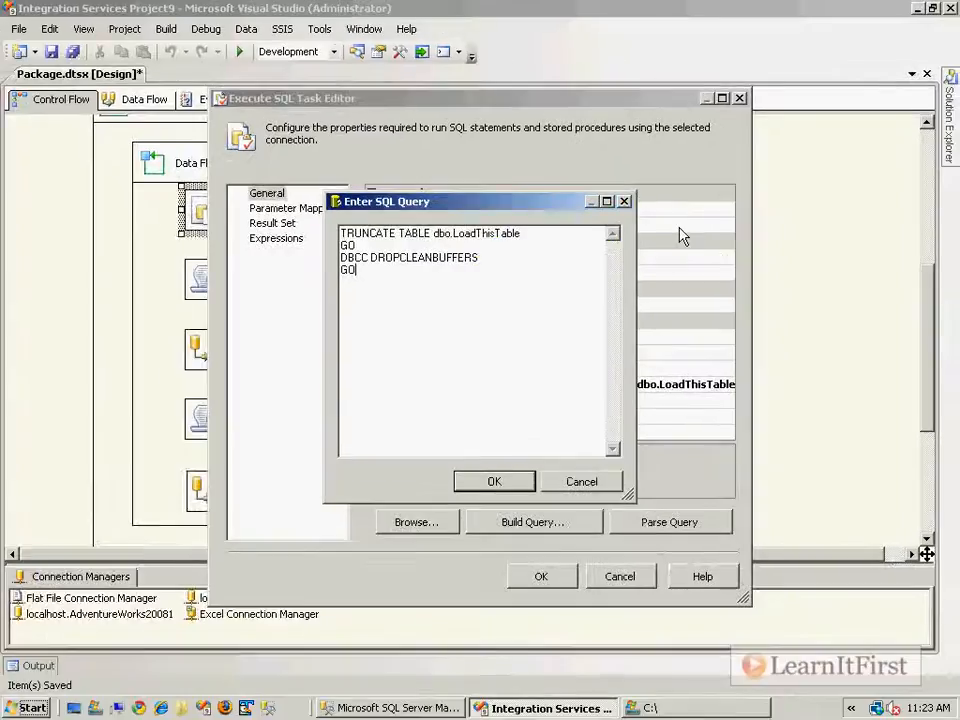
pyautogui.press('Escape')
pyautogui.click(544, 576)
# Step: Add the line "Step 2: Start the timer (stopwatch)" to the annotation and save the package
pyautogui.click(692, 373)
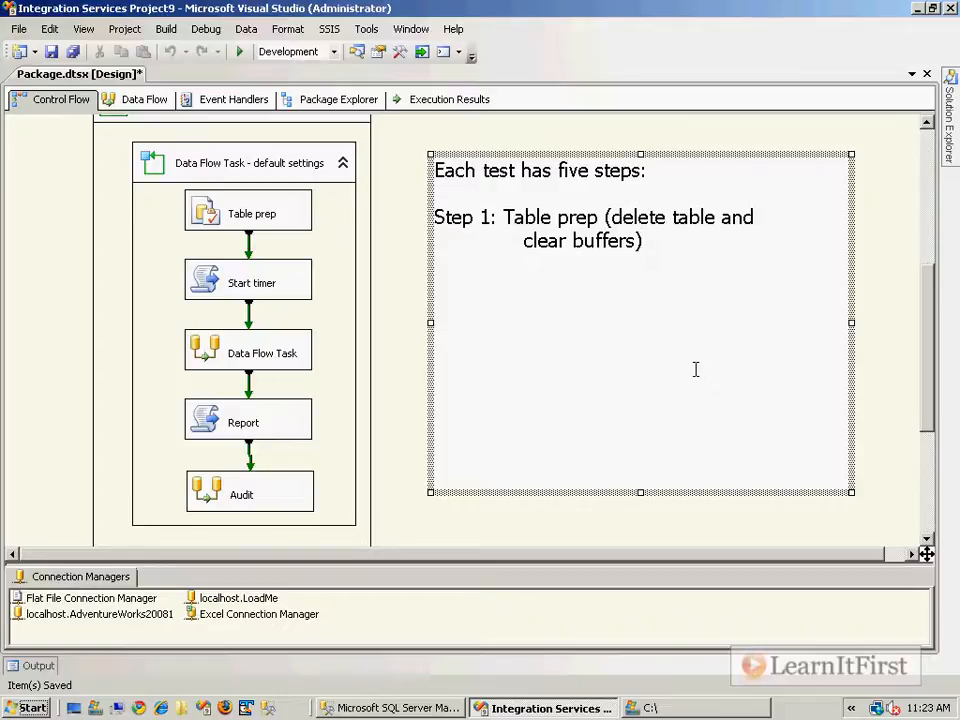
pyautogui.write('Step 2: ')
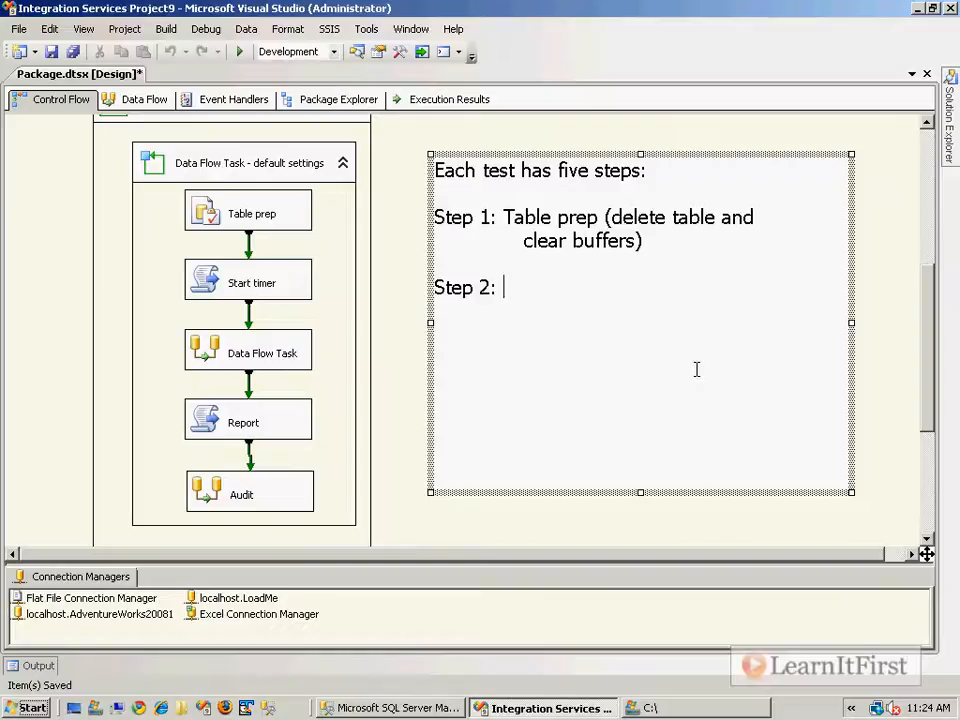
pyautogui.write('Start the timer (stop')
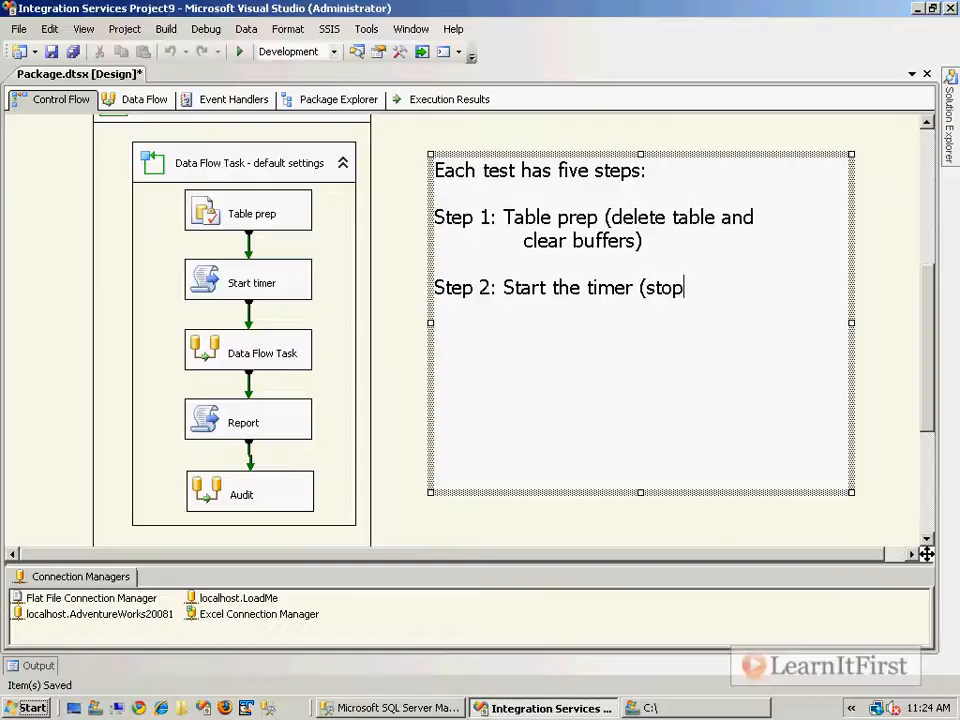
pyautogui.write('watch0')
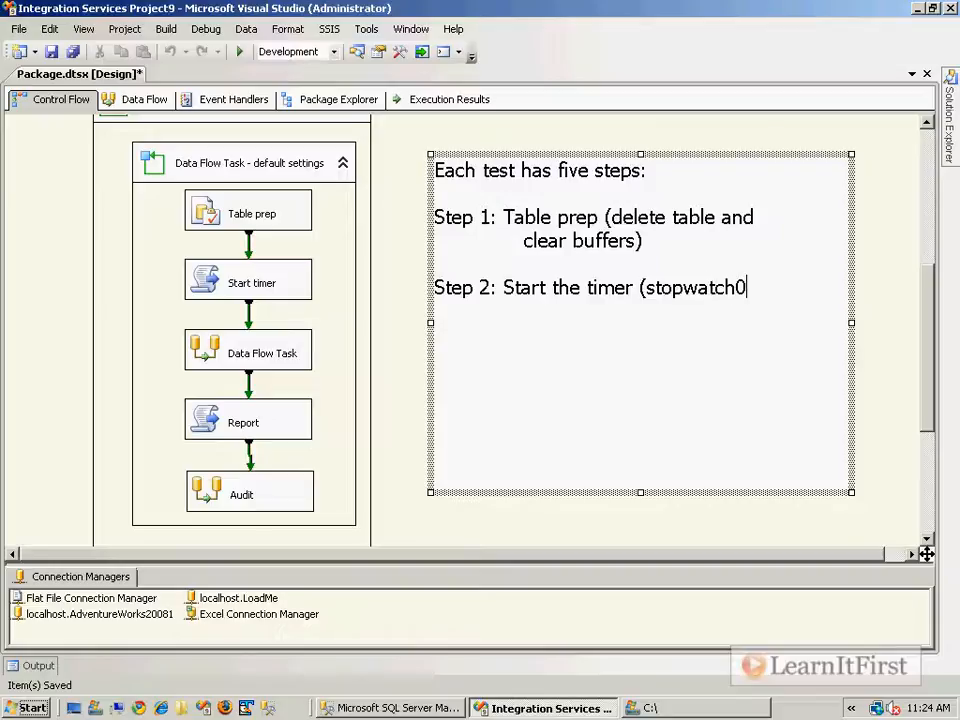
pyautogui.write(')')
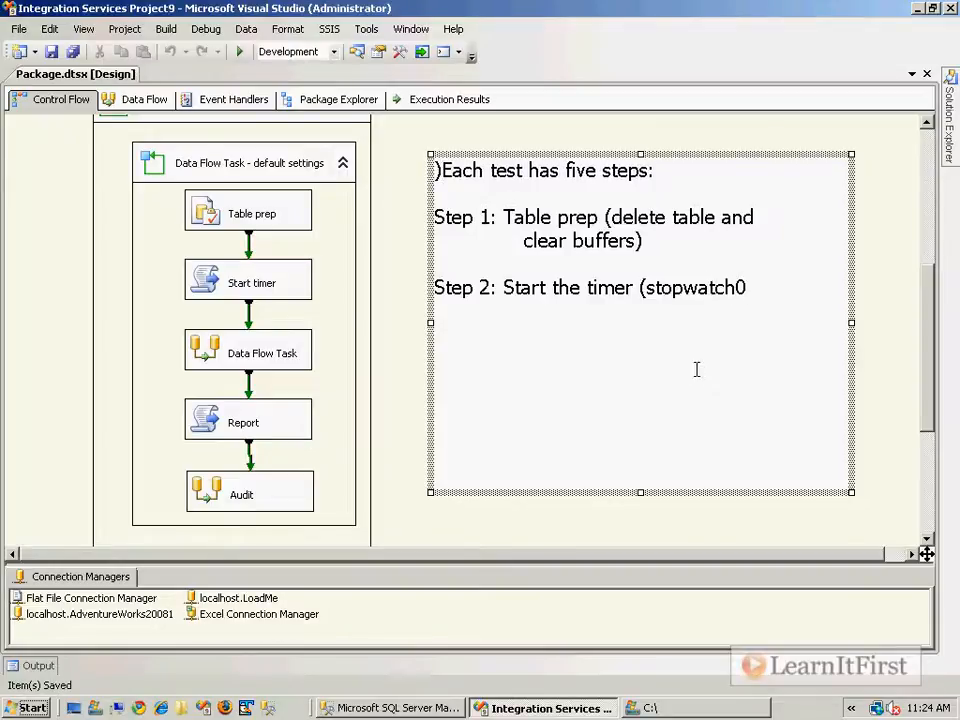
pyautogui.press('BackSpace')
pyautogui.press('BackSpace')
pyautogui.write(')')
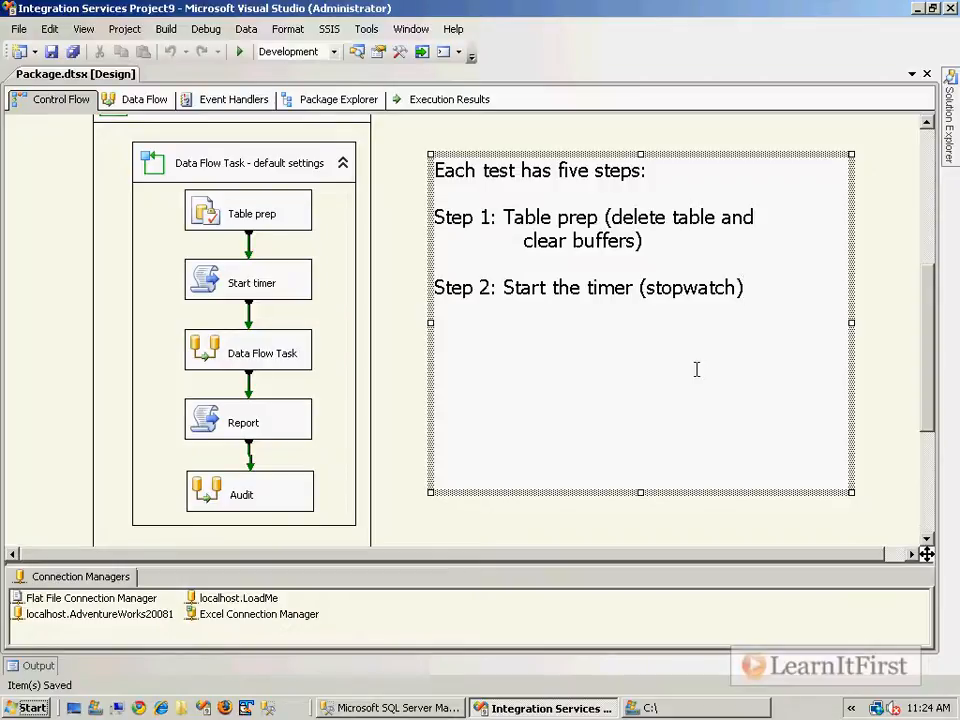
# Step: Add the annotation lines "Step 3: Load the data" and "Step 4: Calculate execution time (stopwatch)", separated by blank lines
pyautogui.press('Return')
pyautogui.press('Return')
pyautogui.write('p 3')
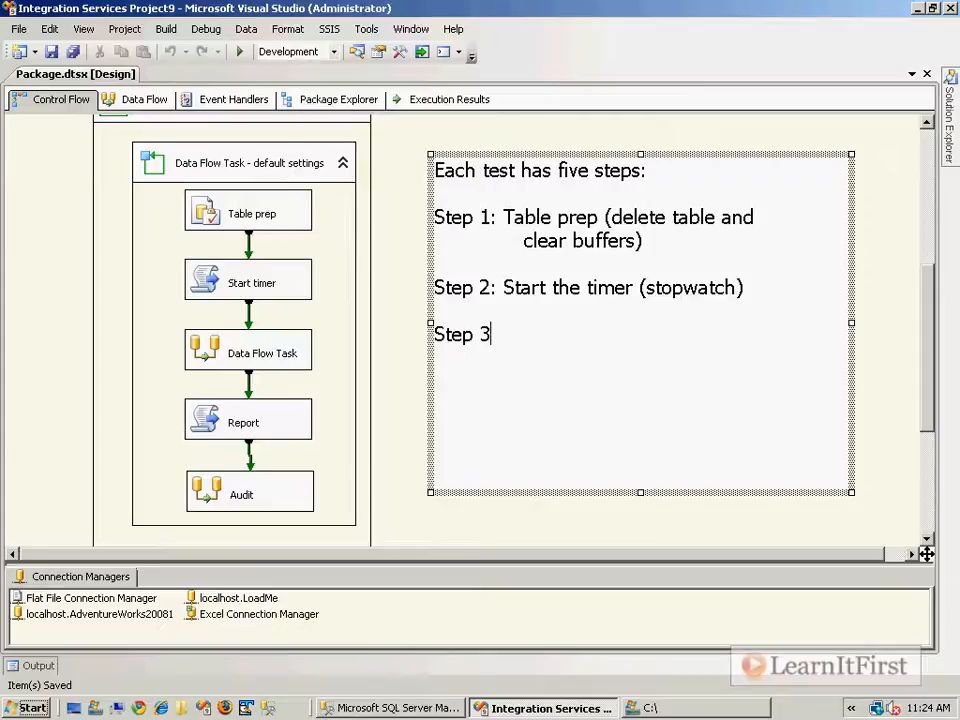
pyautogui.write(':L oad the ')
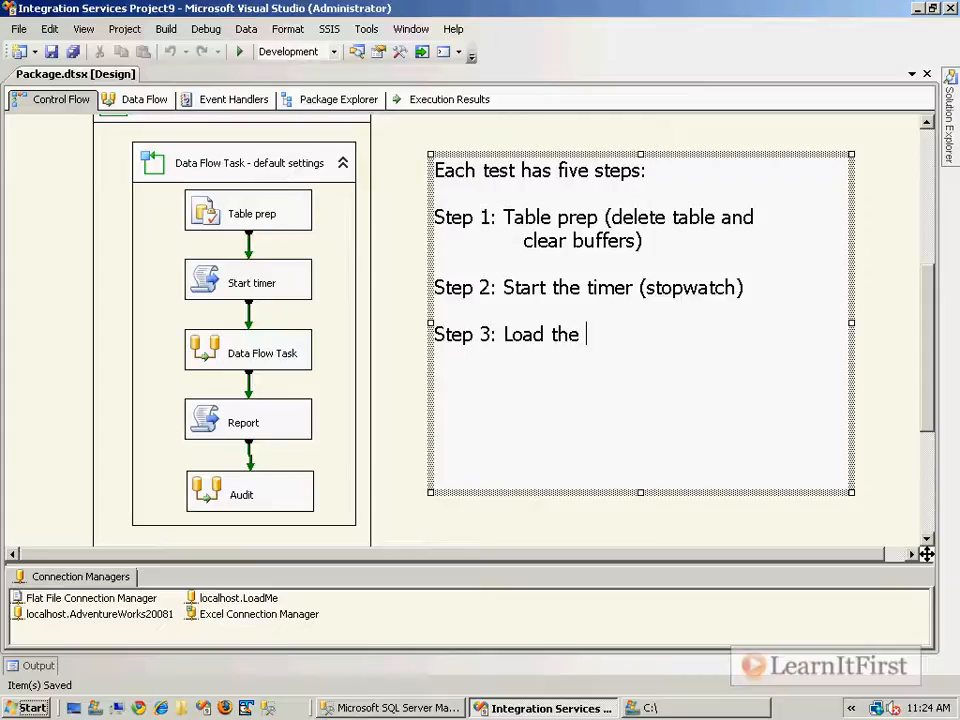
pyautogui.write('dataStep 4')
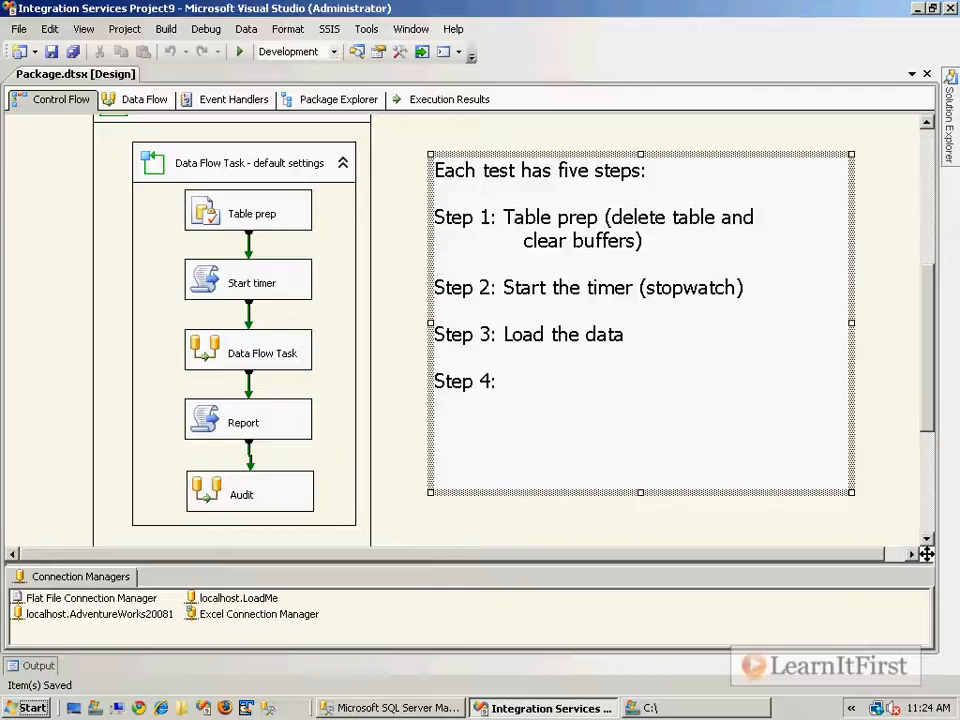
pyautogui.write(': Calculate execut')
pyautogui.write('on time')
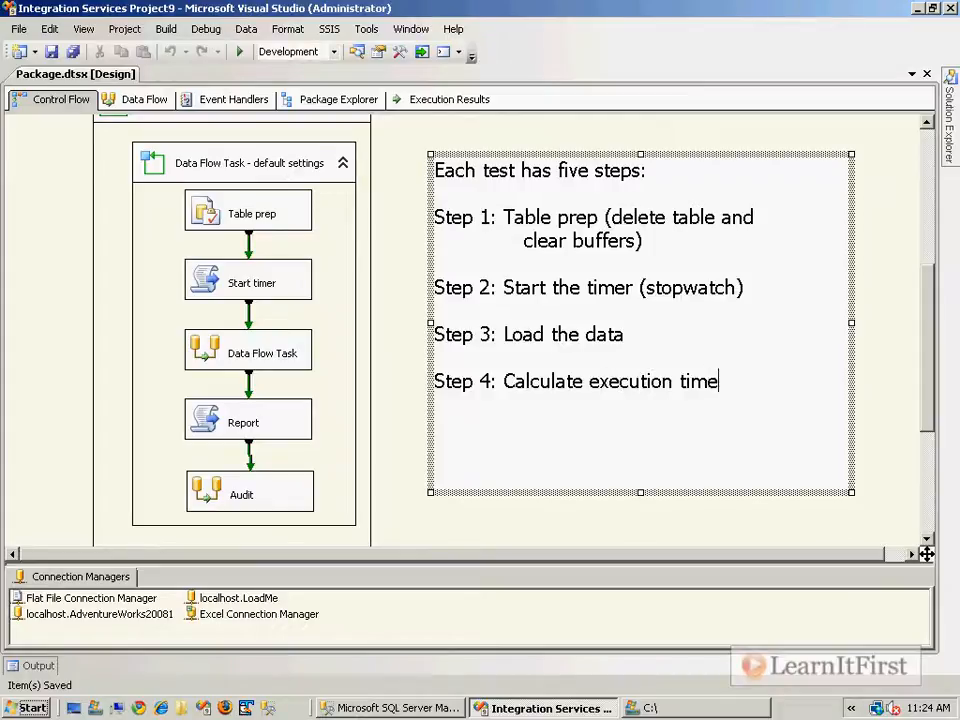
pyautogui.write(' (stopwatch)')
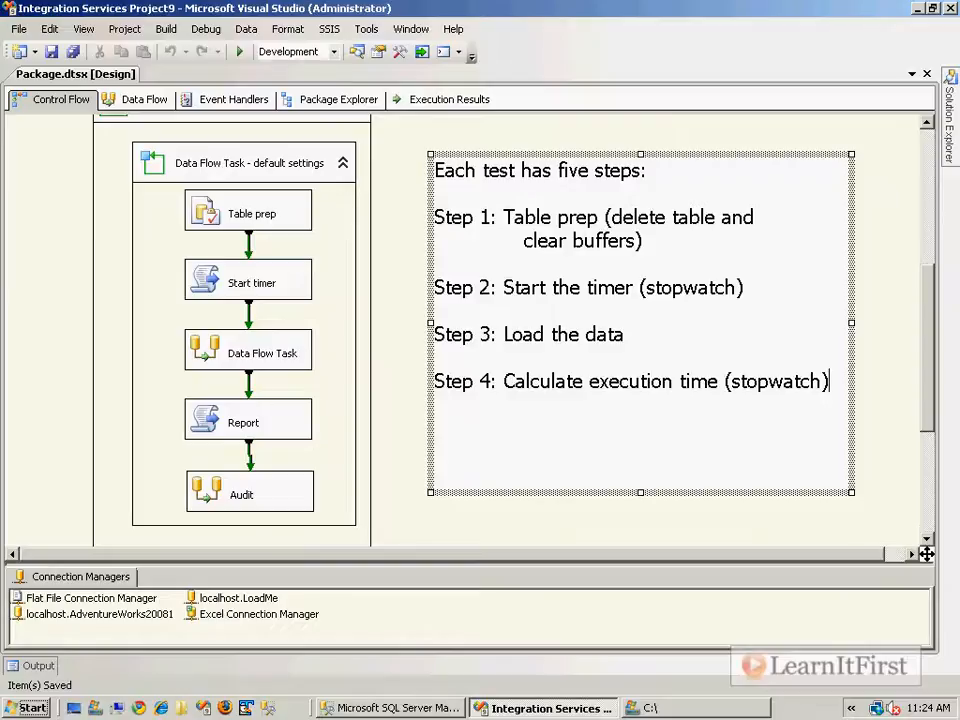
# Step: Add the line "Step 5: Write this info out to FinalResults.xls" to the annotation and finish editing it
pyautogui.write('Step 5: Write the')
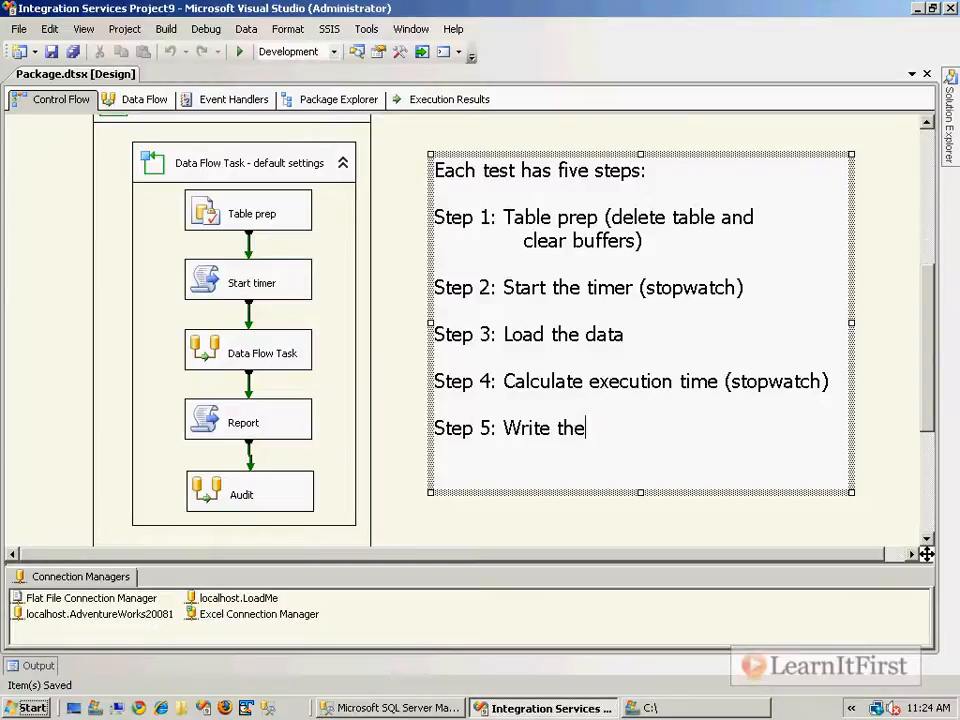
pyautogui.press('BackSpace')
pyautogui.write('is info out ')
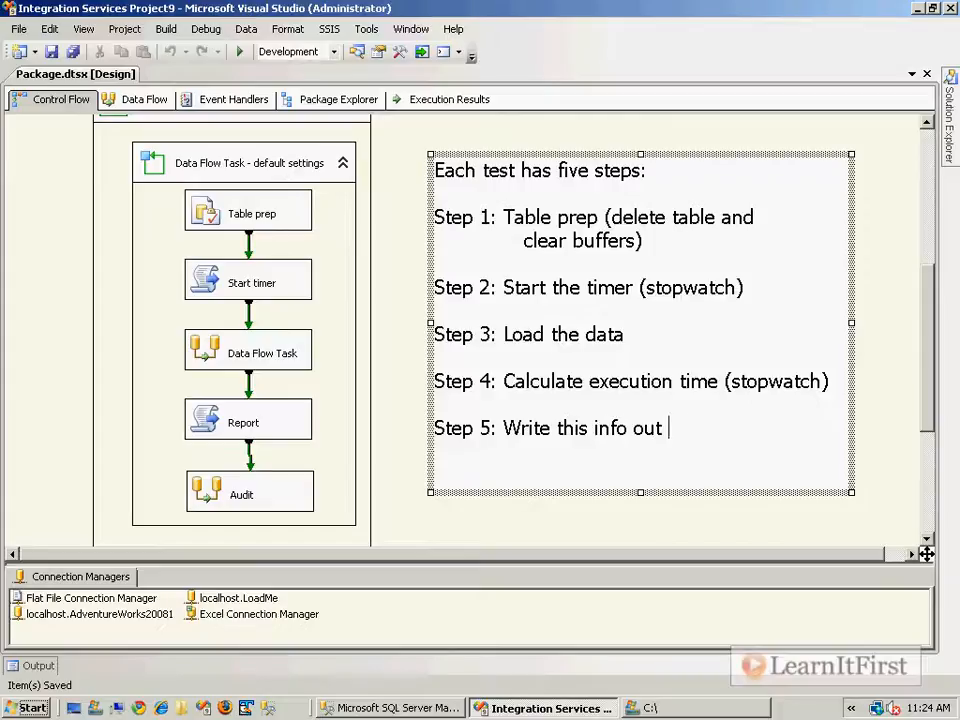
pyautogui.write('to FinalRes')
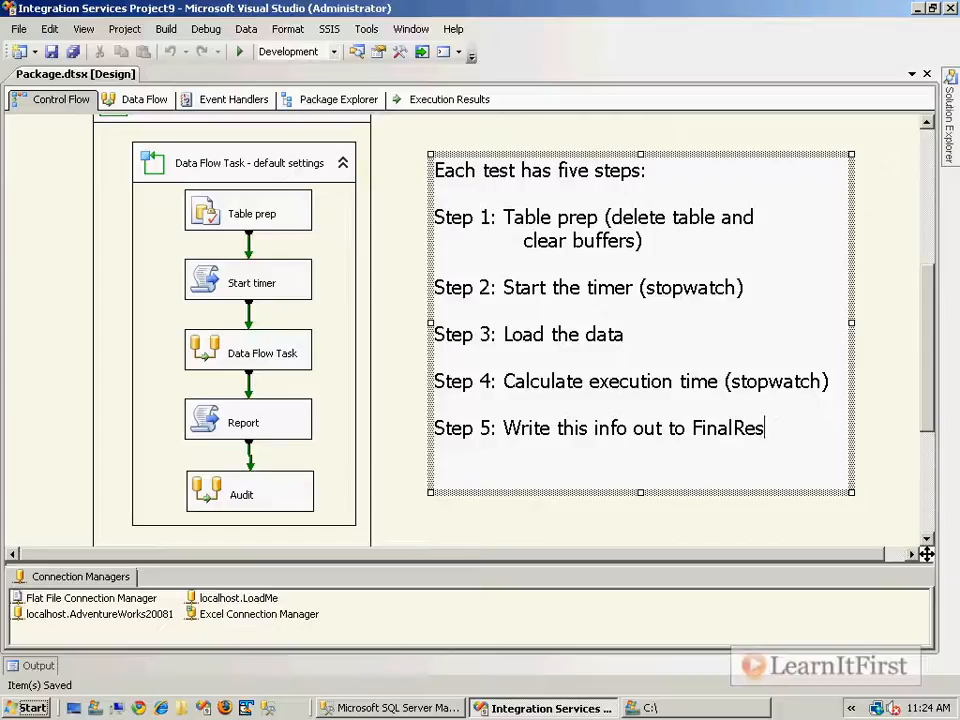
pyautogui.write('ults.xls')
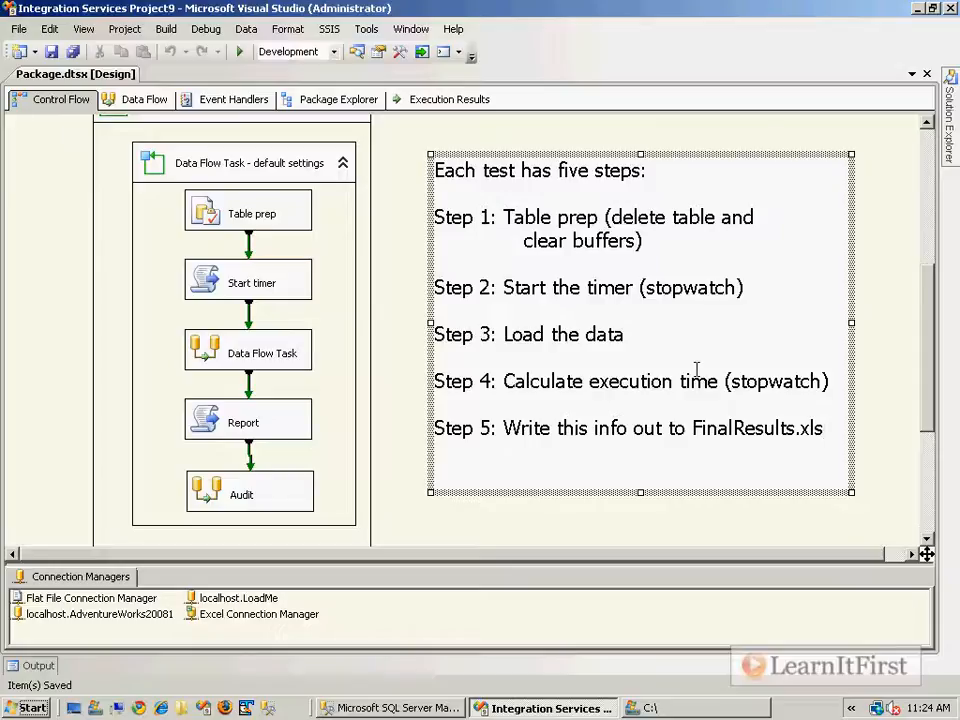
pyautogui.click(870, 343)
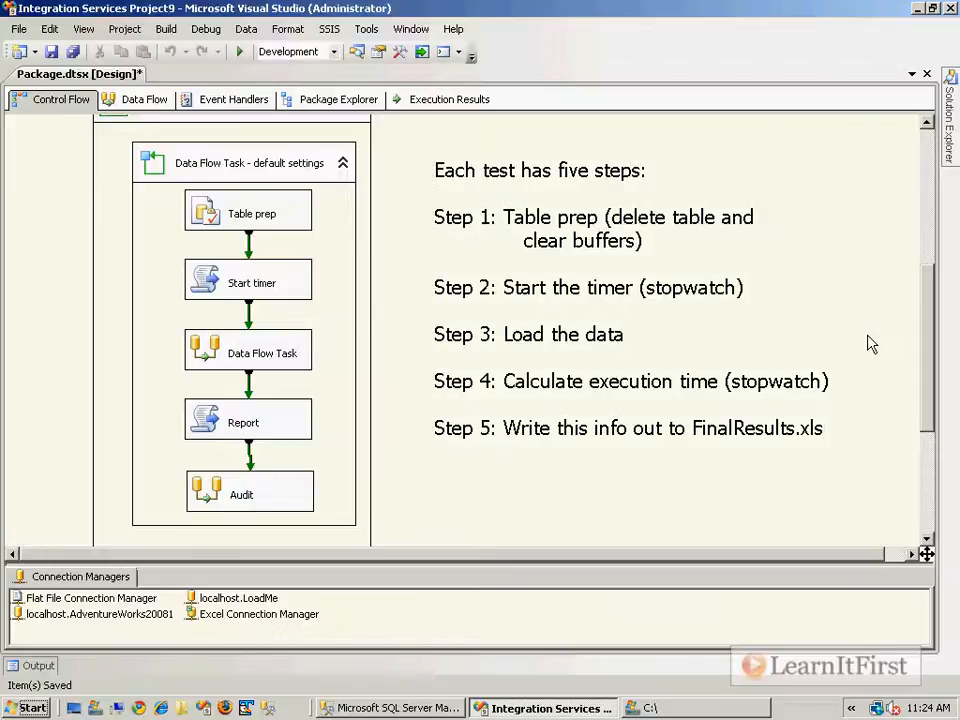
# Step: Collapse the default settings and OLEDB destination test containers and the enclosing Data Flow Task tests container
pyautogui.click(330, 172)
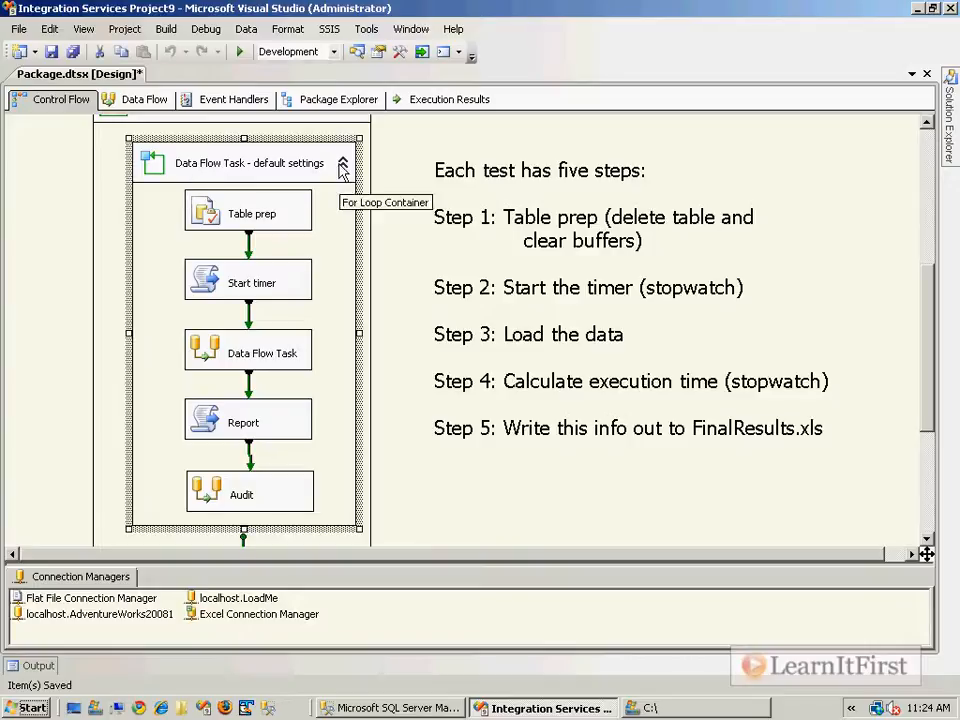
pyautogui.click(343, 164)
pyautogui.click(340, 386)
pyautogui.click(344, 388)
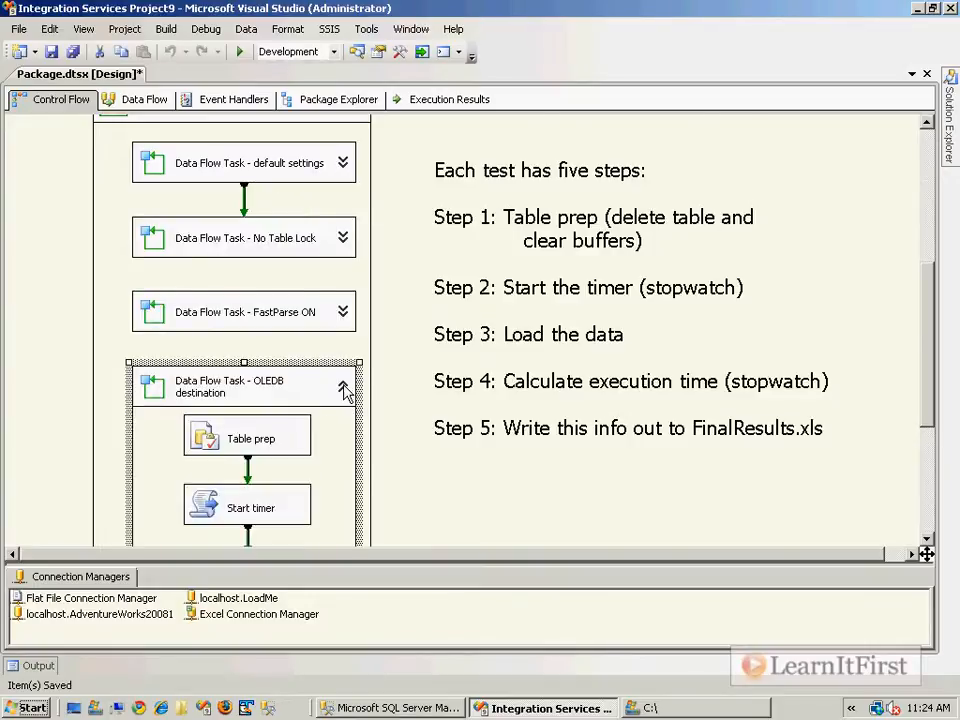
pyautogui.scroll(-5, 348, 390)
pyautogui.scroll(2, 349, 223)
pyautogui.click(347, 212)
pyautogui.scroll(6, 358, 200)
pyautogui.click(360, 205)
pyautogui.click(357, 203)
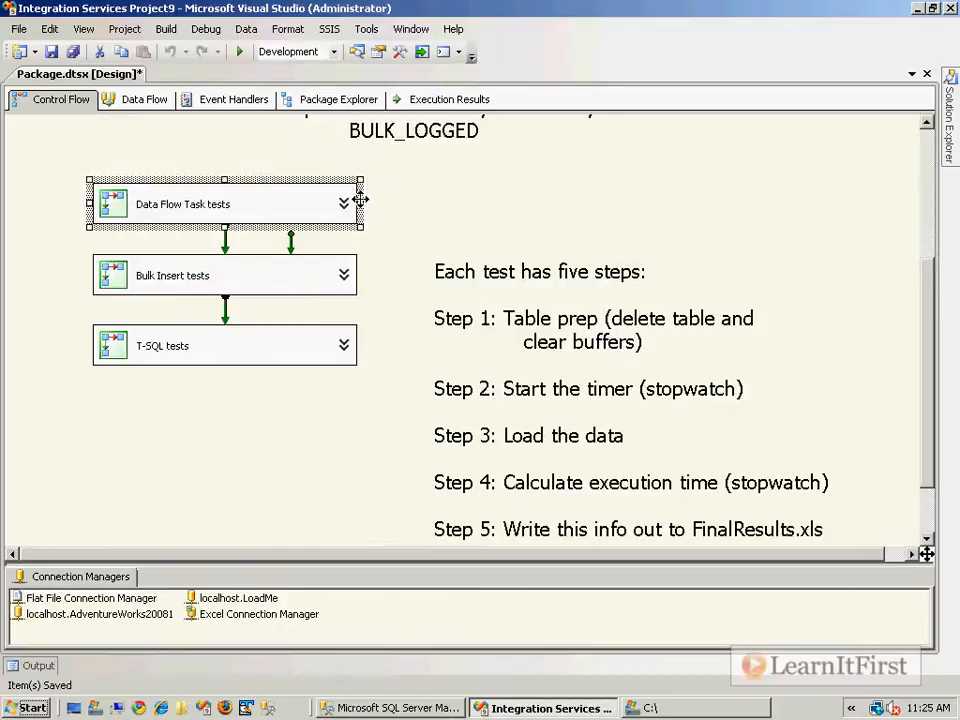
# Step: Expand T-SQL tests to examine the tasks of the TABLOCK bulk insert test, and collapse both containers
pyautogui.click(345, 350)
pyautogui.click(344, 346)
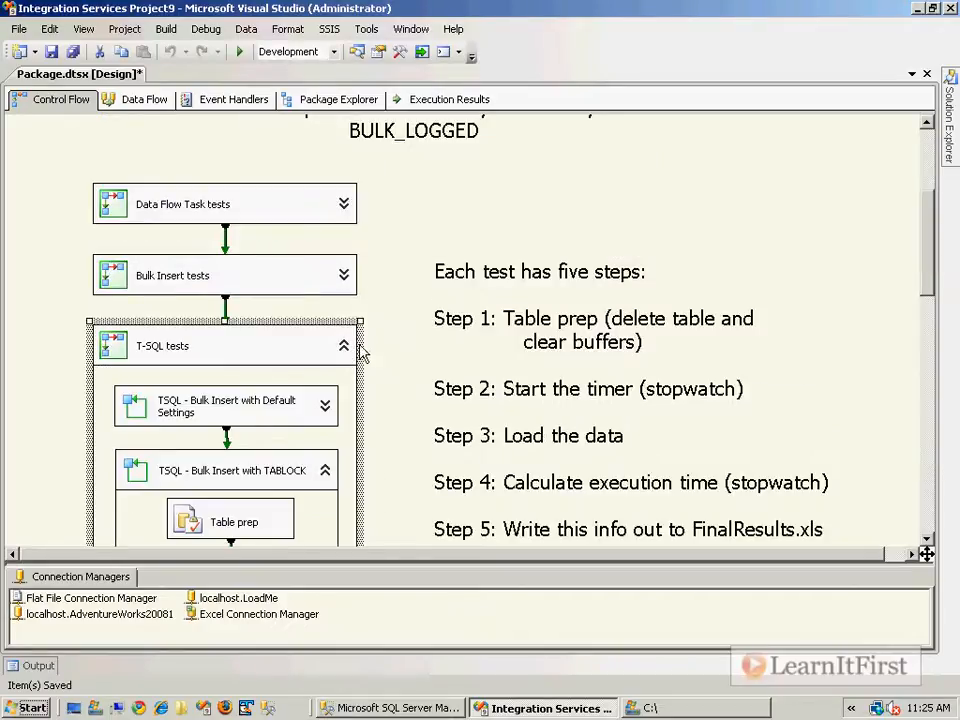
pyautogui.scroll(-7, 326, 418)
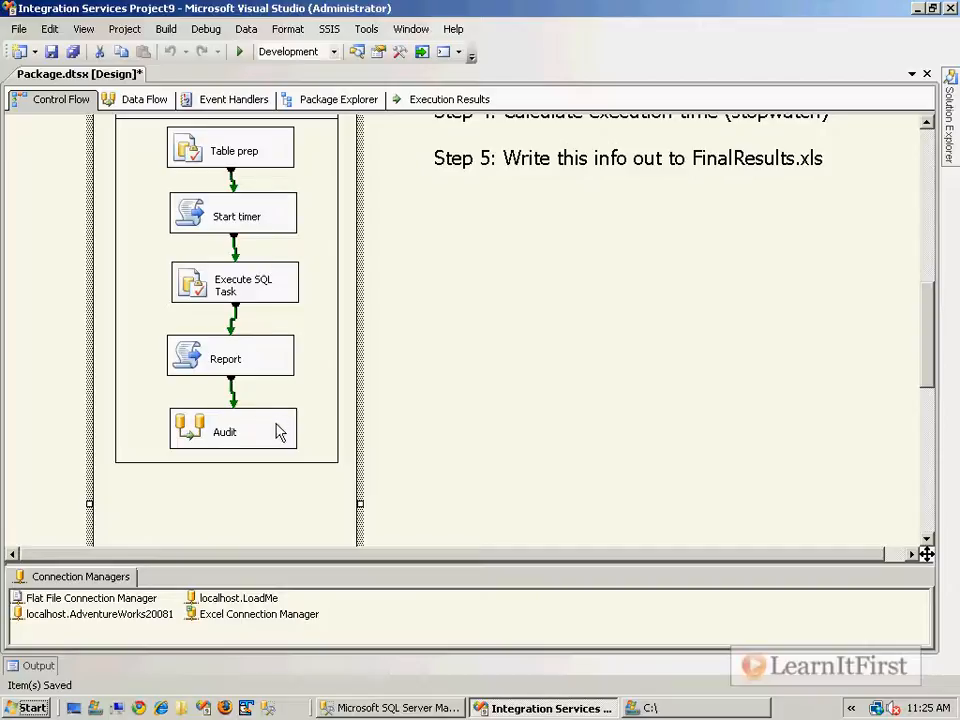
pyautogui.scroll(2, 303, 435)
pyautogui.scroll(4, 305, 435)
pyautogui.click(326, 378)
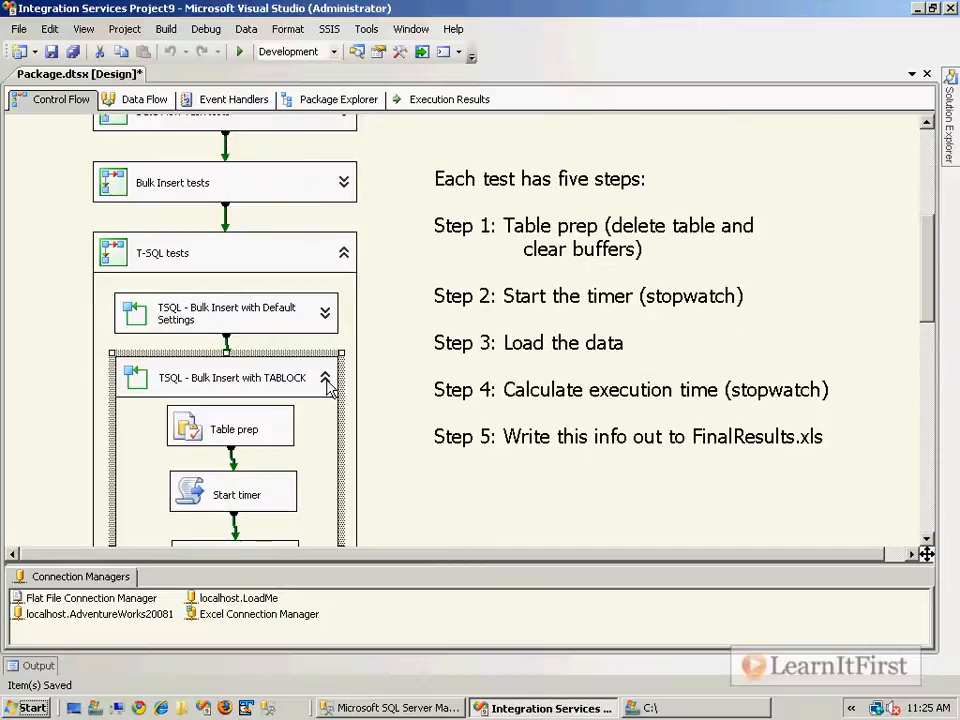
pyautogui.click(325, 377)
pyautogui.click(349, 261)
pyautogui.click(344, 256)
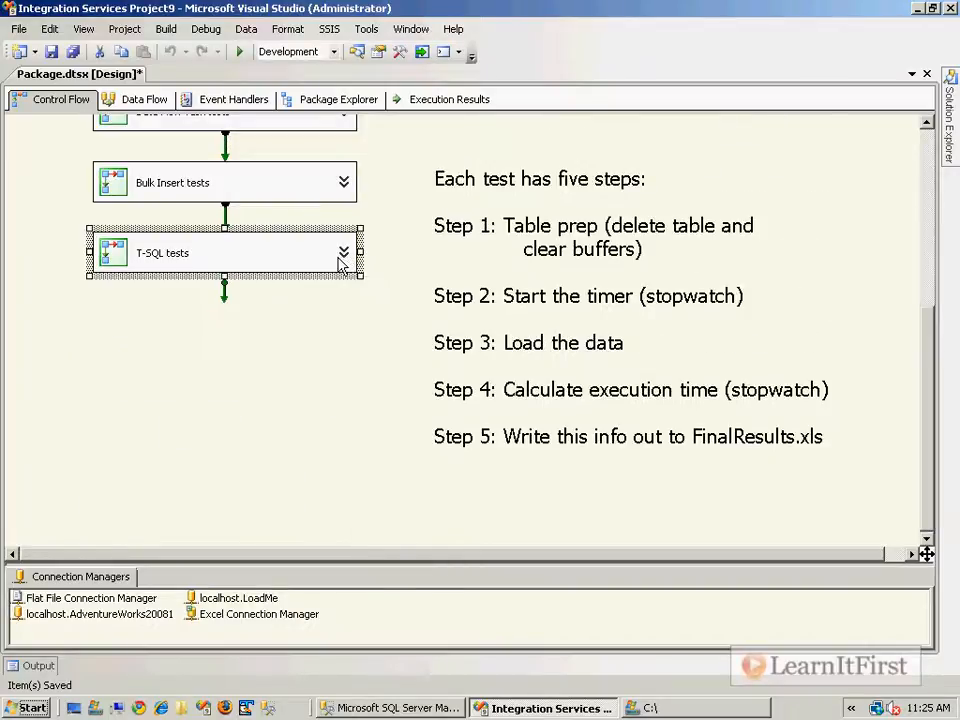
# Step: Expand the Data Flow Task tests container and its default settings test container to show the five tasks
pyautogui.scroll(2, 358, 280)
pyautogui.scroll(2, 350, 290)
pyautogui.click(343, 300)
pyautogui.click(343, 300)
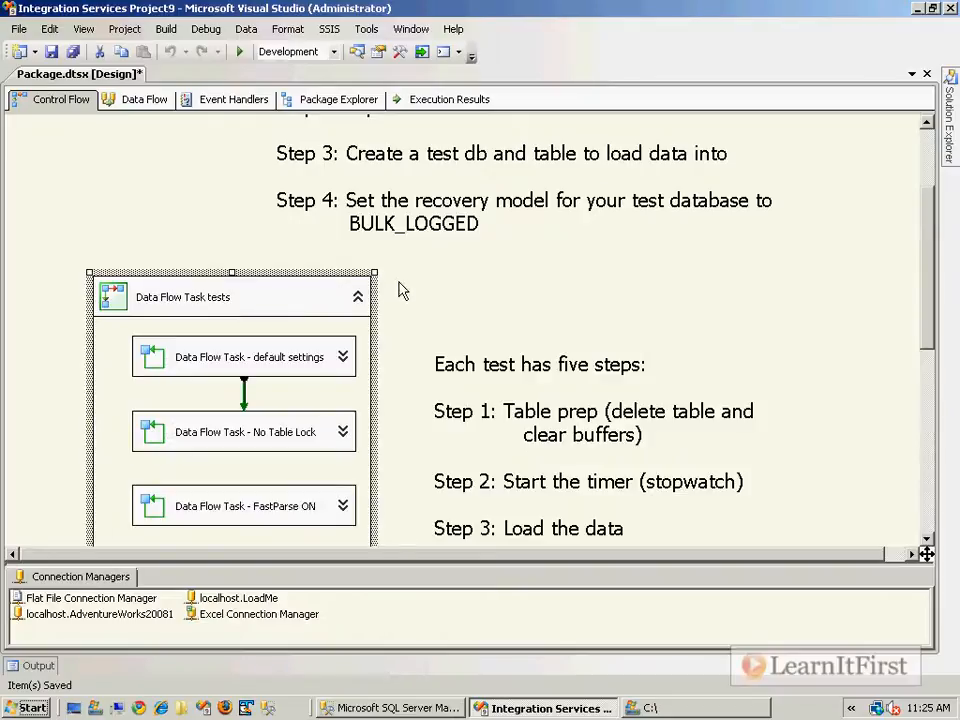
pyautogui.scroll(-6, 373, 295)
pyautogui.scroll(2, 373, 296)
pyautogui.click(345, 172)
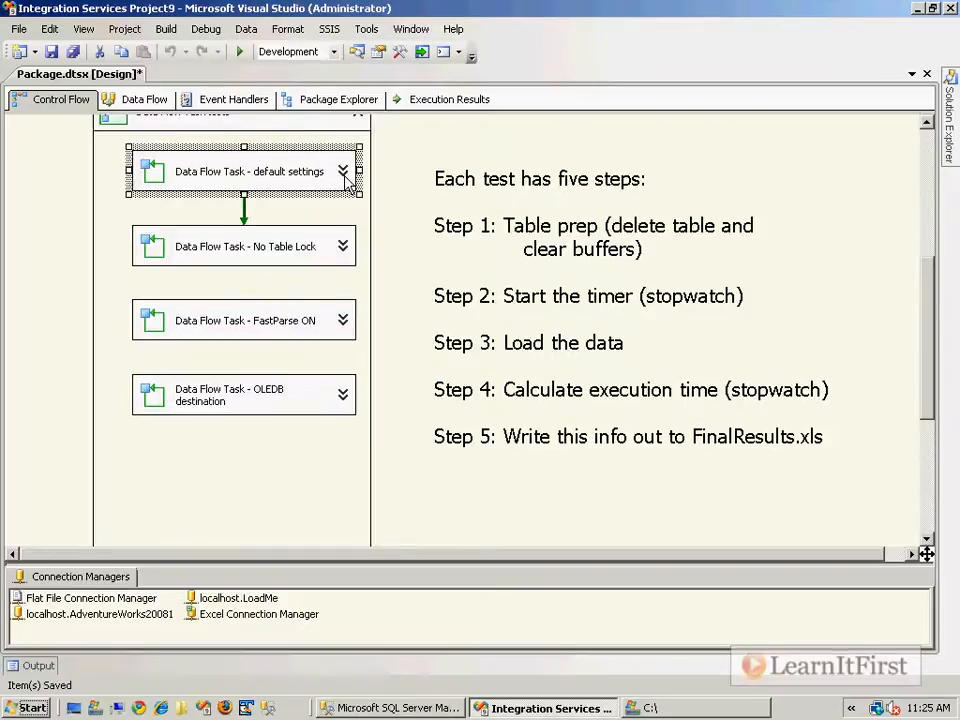
pyautogui.click(343, 172)
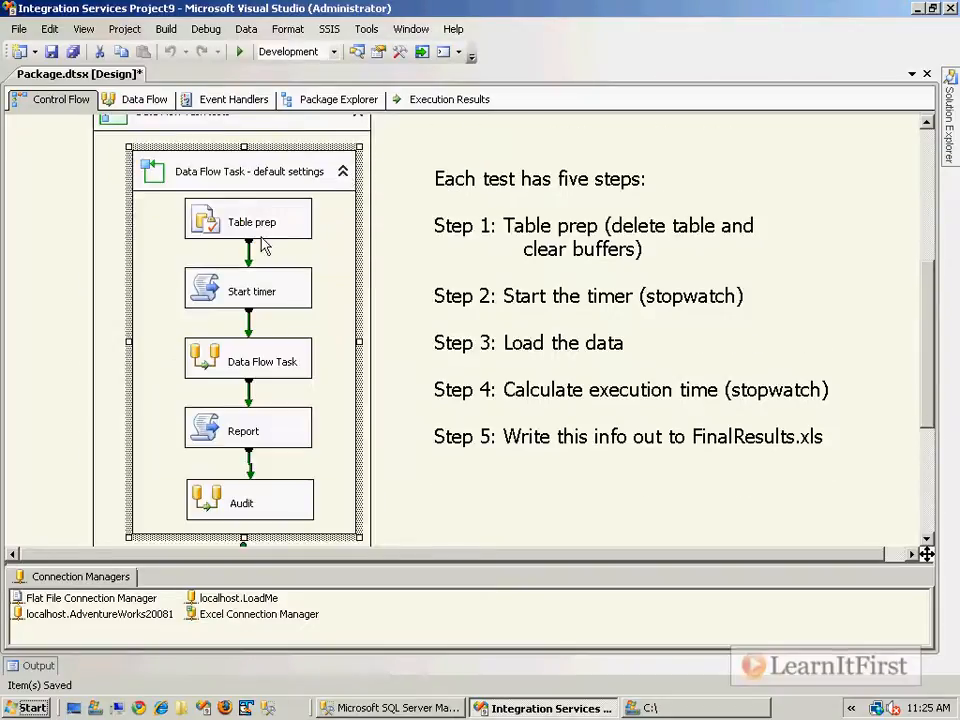
# Step: Open the Start timer script task and examine its ScriptLanguage, ReadOnlyVariables and ReadWriteVariables settings
pyautogui.doubleClick(208, 293)
pyautogui.click(624, 212)
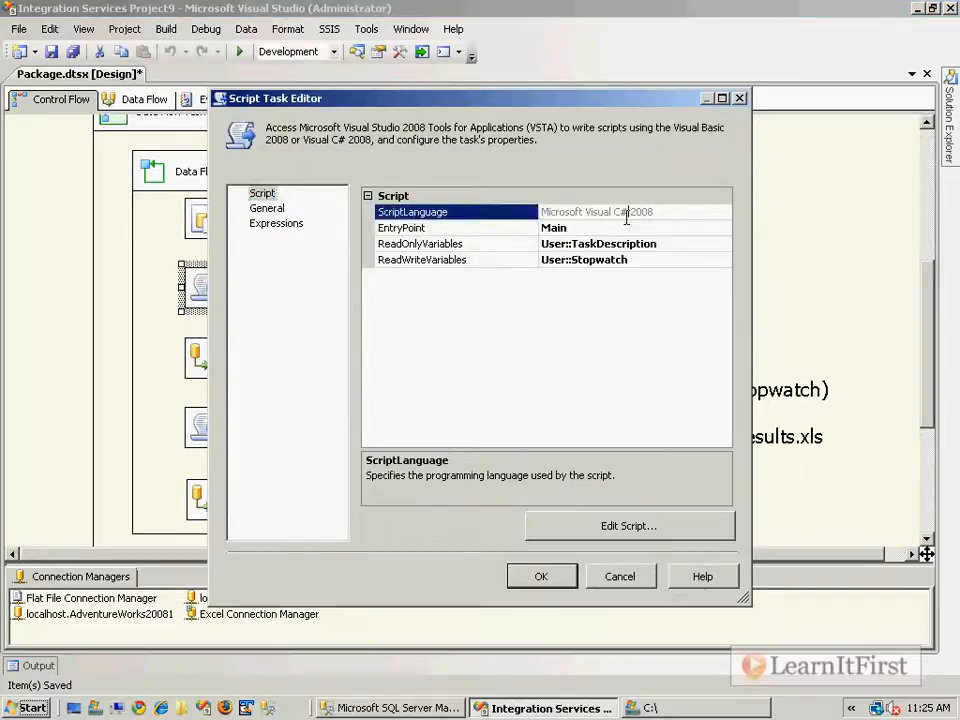
pyautogui.click(670, 245)
pyautogui.moveTo(681, 245); pyautogui.dragTo(407, 259)
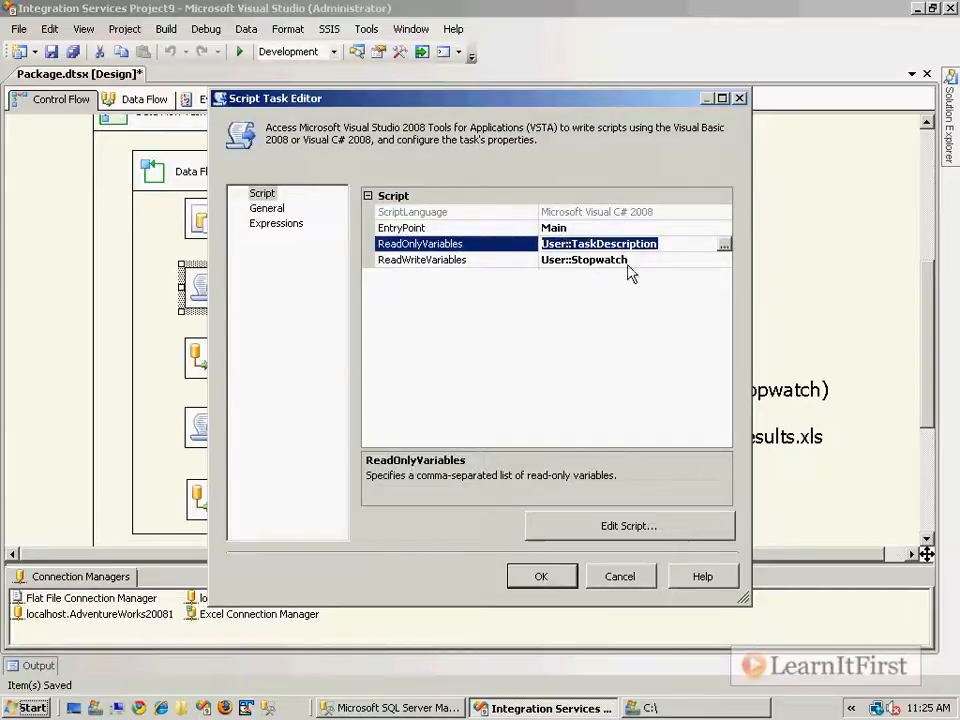
pyautogui.click(658, 261)
pyautogui.moveTo(658, 261); pyautogui.dragTo(415, 260)
pyautogui.click(603, 310)
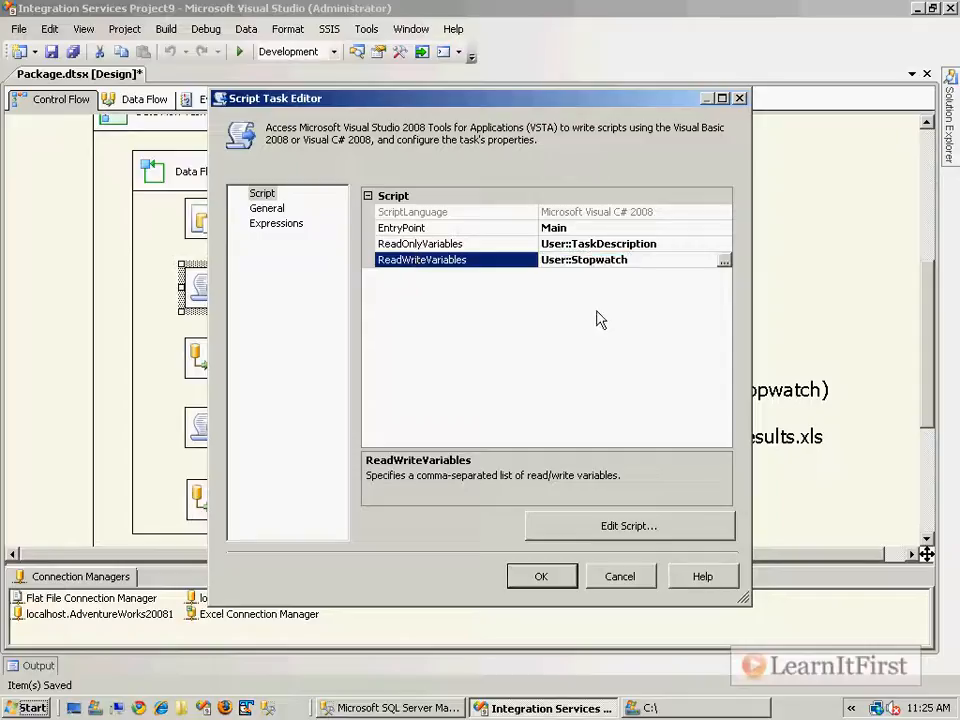
# Step: Open the Start timer task's script in a maximized window, examine the stopwatch code in Main(), and close it
pyautogui.click(630, 530)
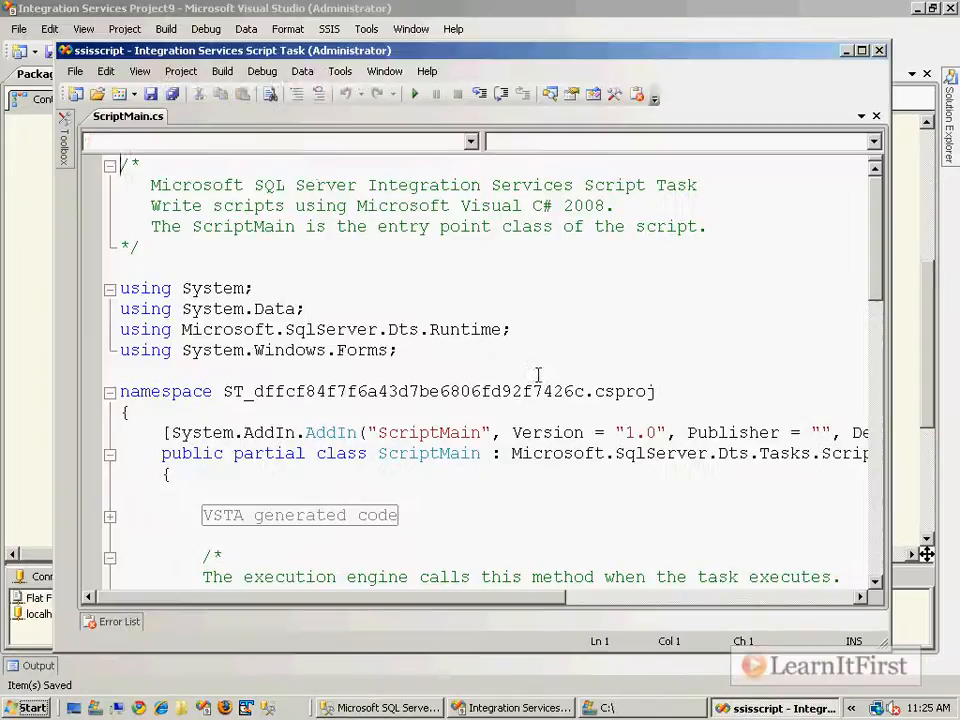
pyautogui.click(861, 50)
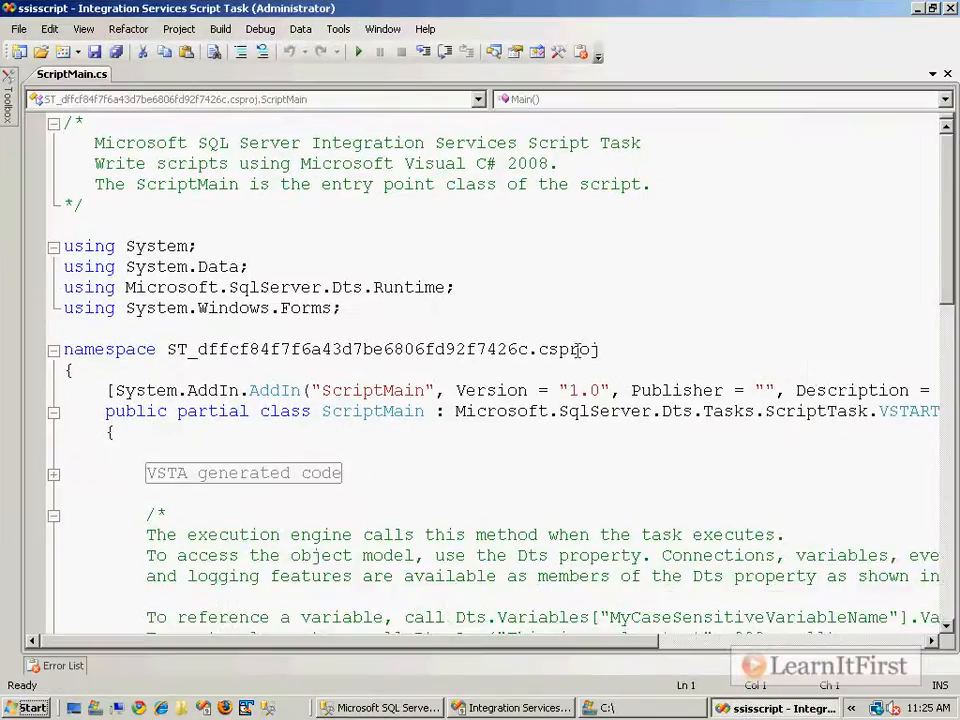
pyautogui.scroll(-9, 573, 356)
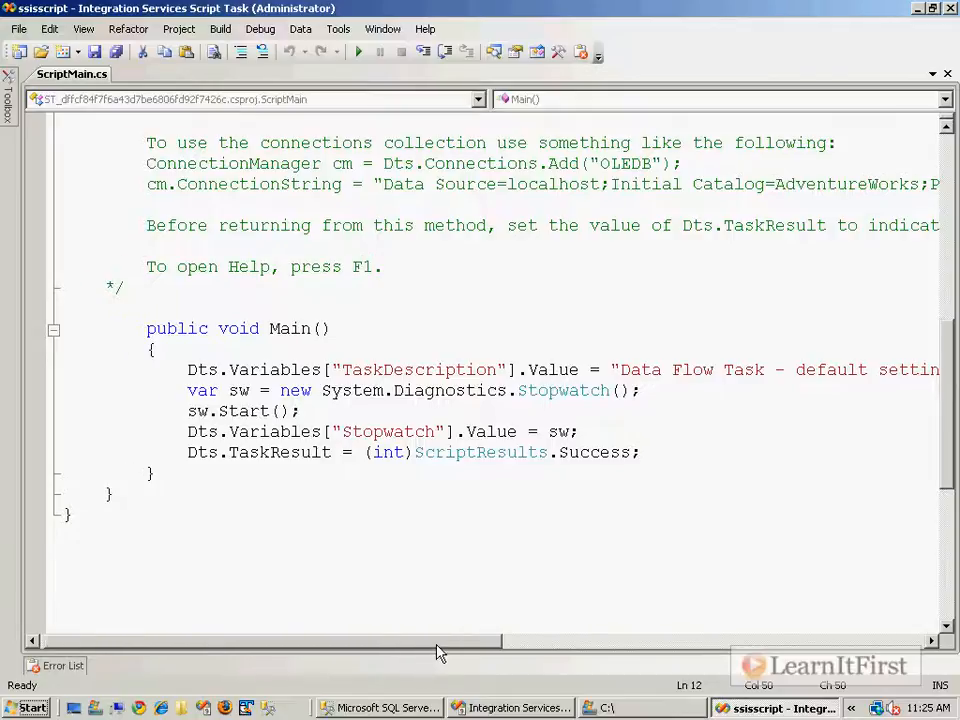
pyautogui.moveTo(426, 650); pyautogui.dragTo(480, 650)
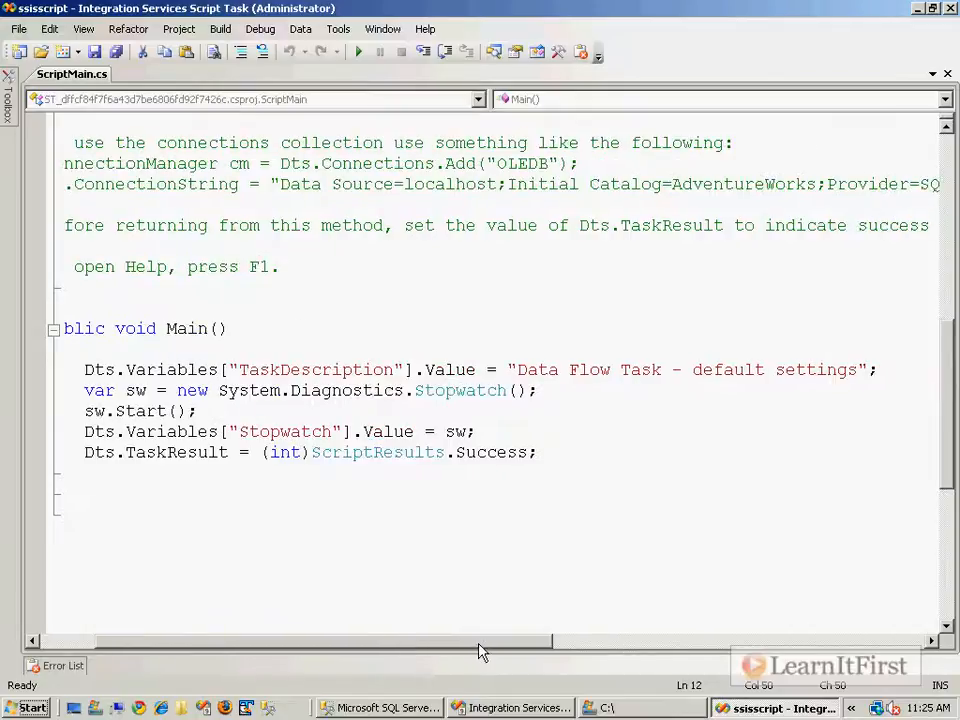
pyautogui.click(321, 414)
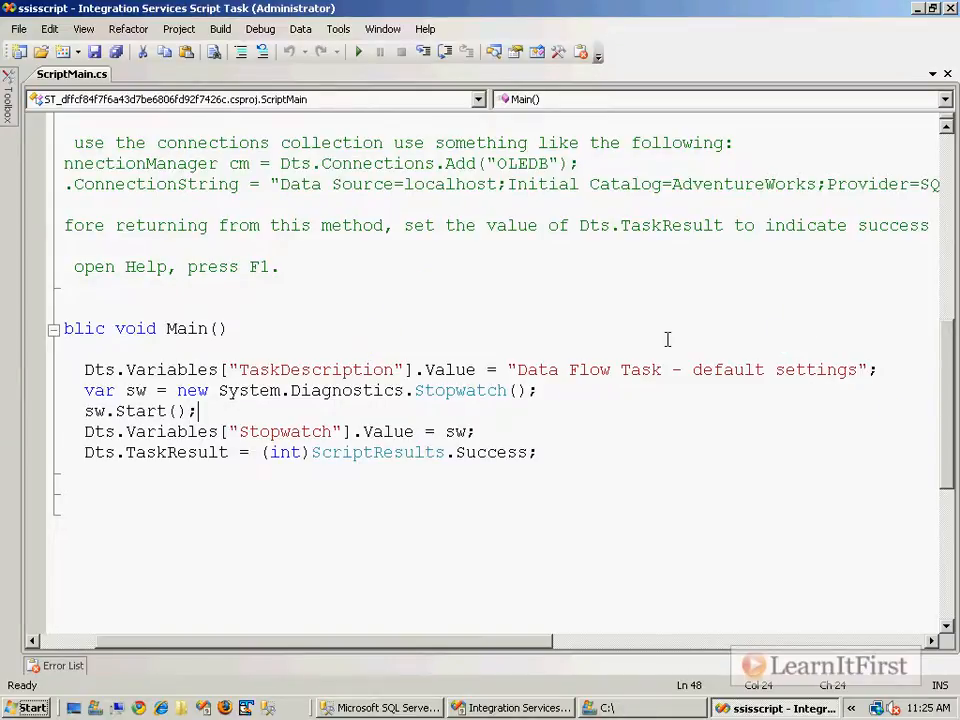
pyautogui.click(952, 8)
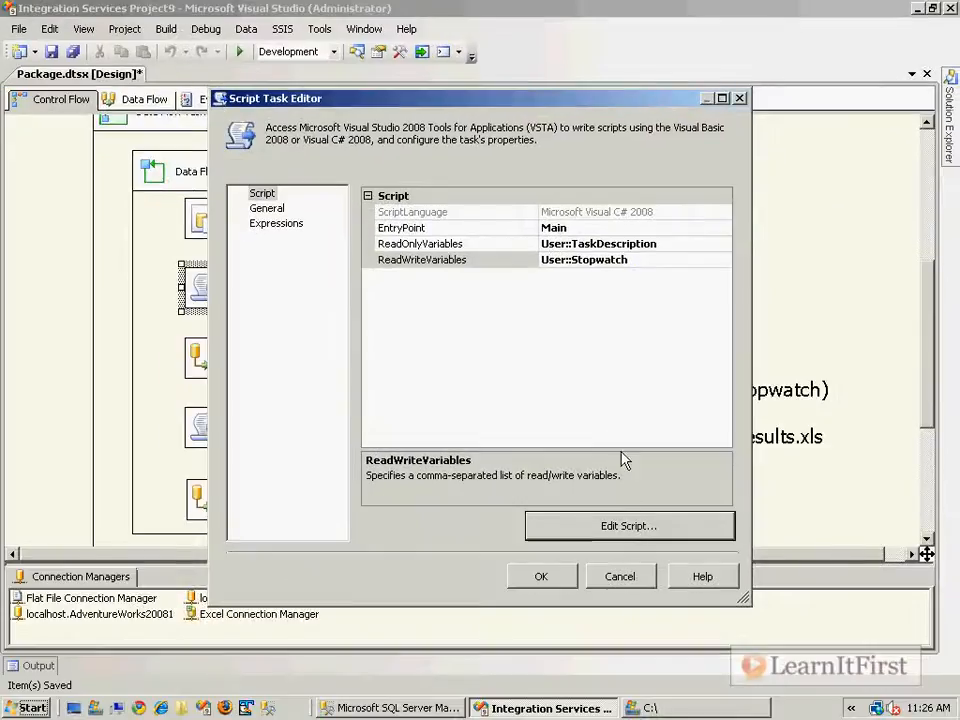
# Step: Reopen the Start timer script and insert a blank line after the TaskDescription assignment in Main()
pyautogui.click(644, 678)
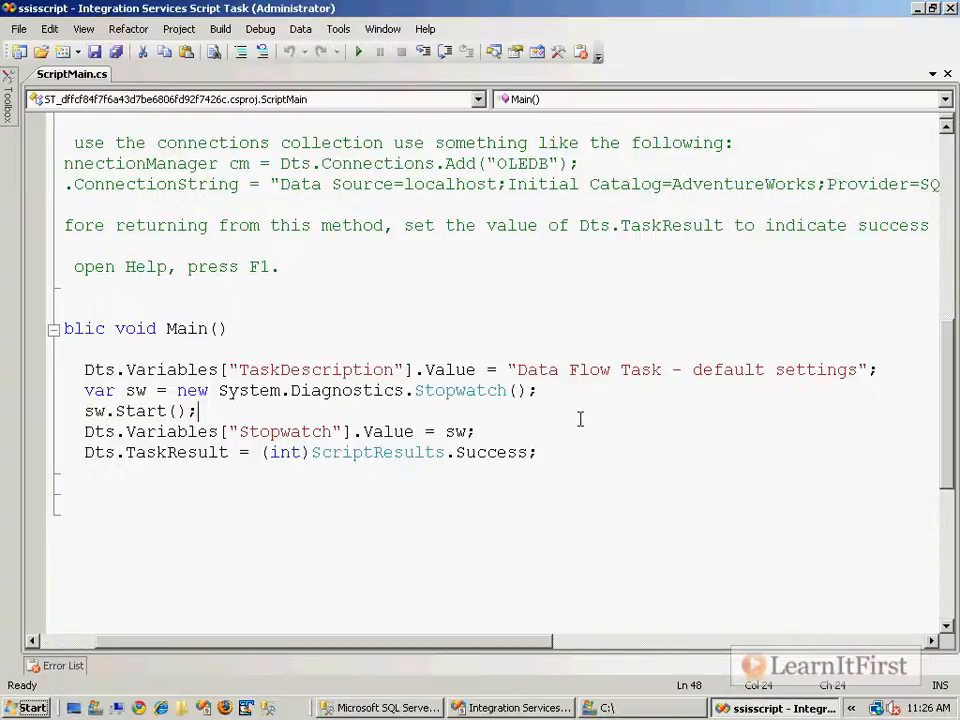
pyautogui.press('Up')
pyautogui.press('Up')
pyautogui.press('Up')
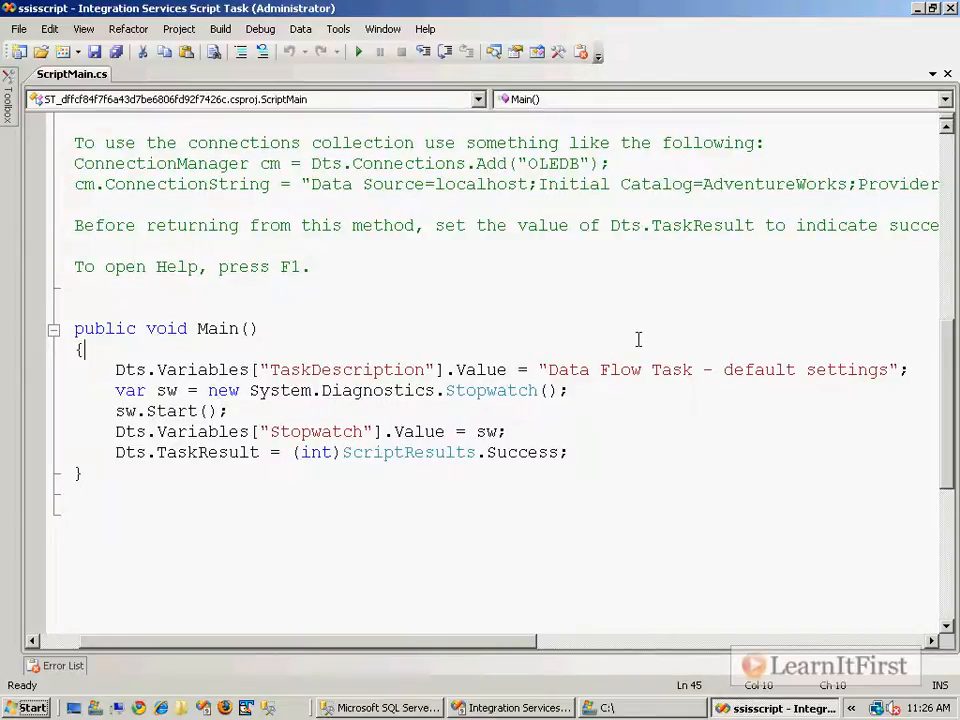
pyautogui.click(915, 371)
pyautogui.press('Return')
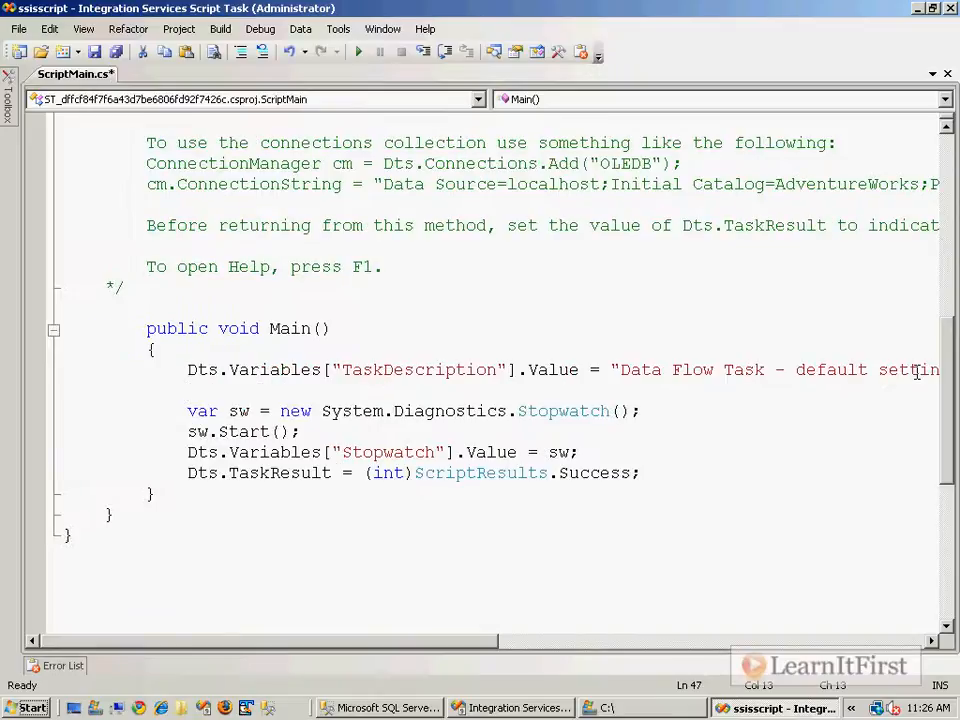
# Step: Point out the stopwatch declaration and variable, insert a blank line before the Dts.TaskResult statement, and save the script
pyautogui.tripleClick(660, 406)
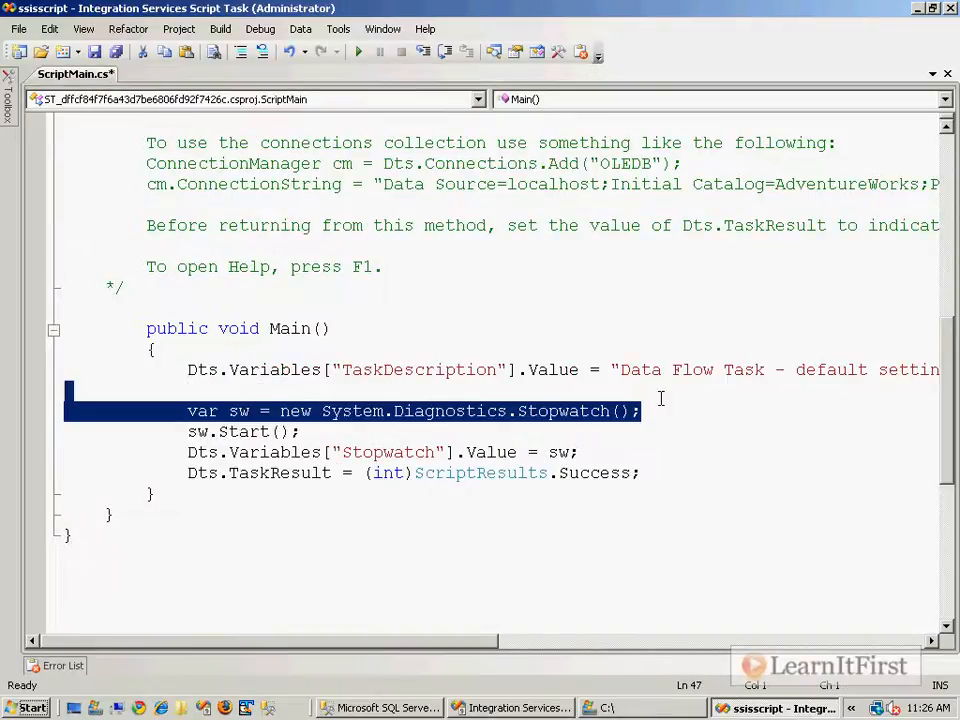
pyautogui.click(667, 413)
pyautogui.click(645, 452)
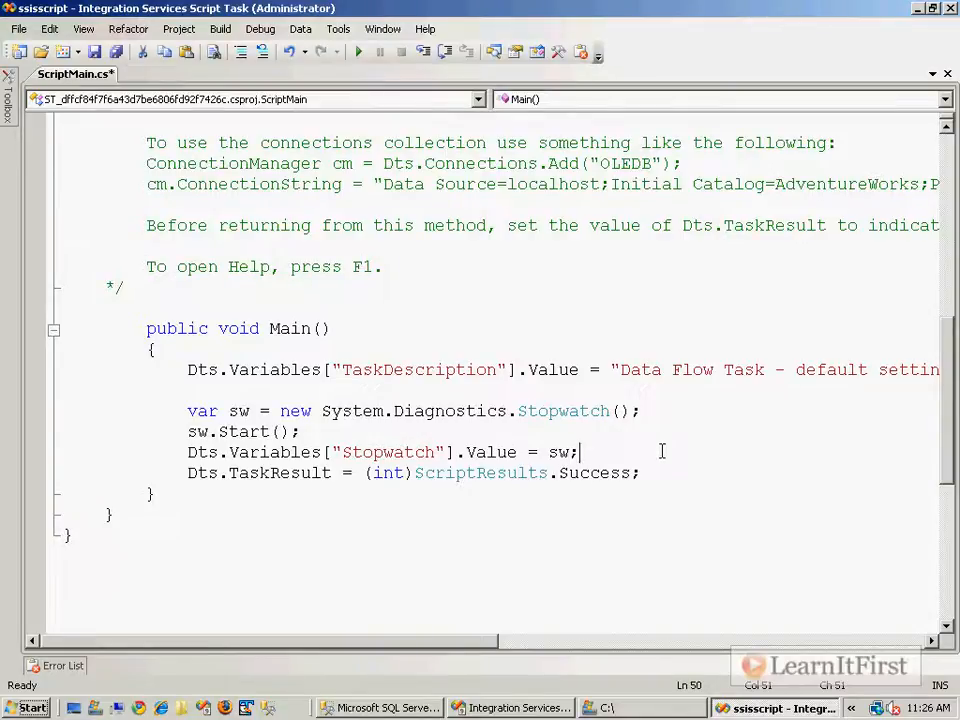
pyautogui.doubleClick(380, 452)
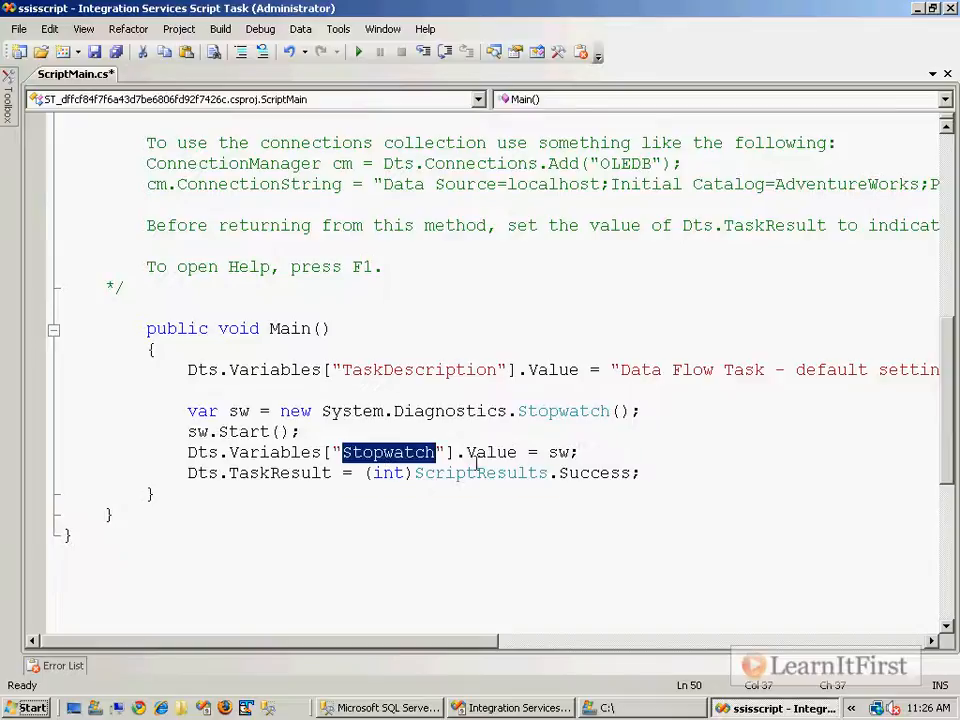
pyautogui.click(604, 455)
pyautogui.press('Return')
pyautogui.hotkey('ctrl', 's')
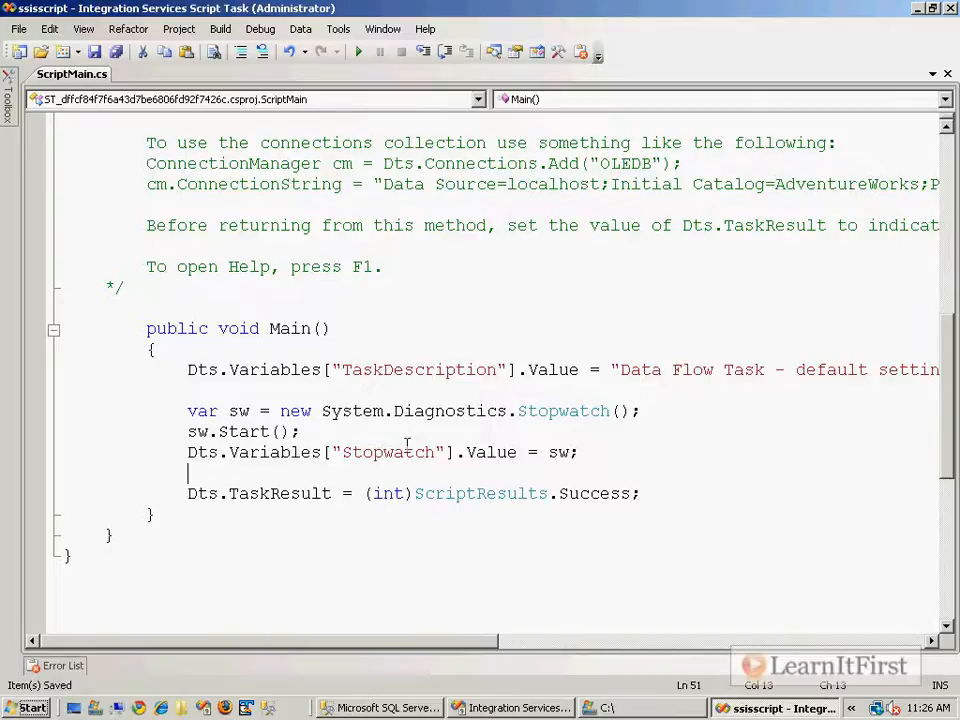
# Step: Highlight the "Data Flow Task - default settings" string and the sw.Start() line, close the script and accept the task editor
pyautogui.moveTo(379, 643); pyautogui.dragTo(471, 643)
pyautogui.moveTo(448, 368); pyautogui.dragTo(812, 369)
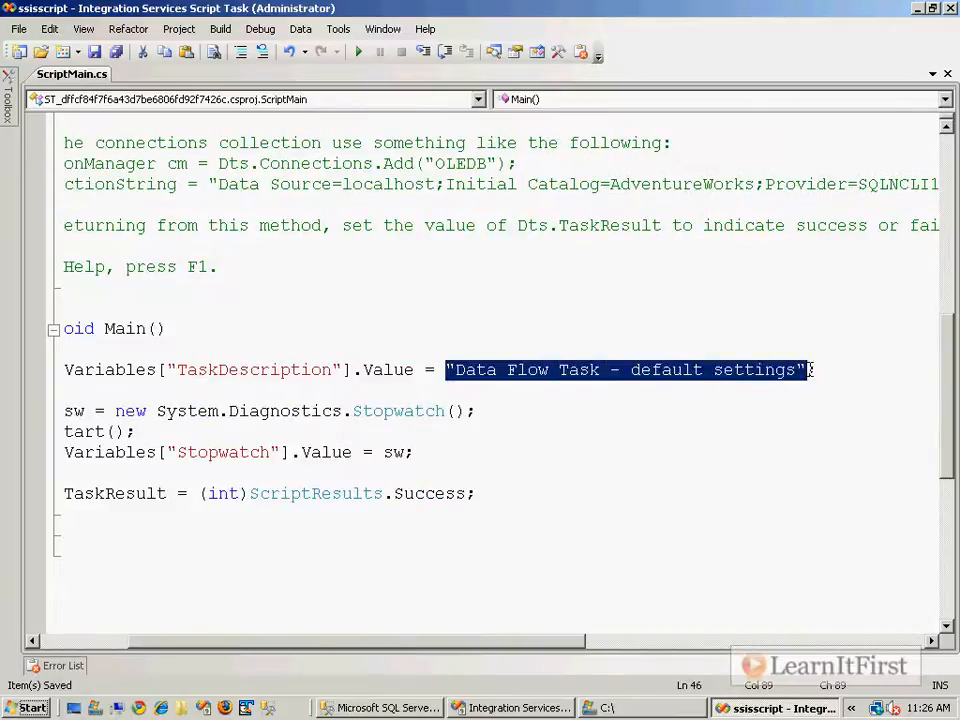
pyautogui.click(811, 370)
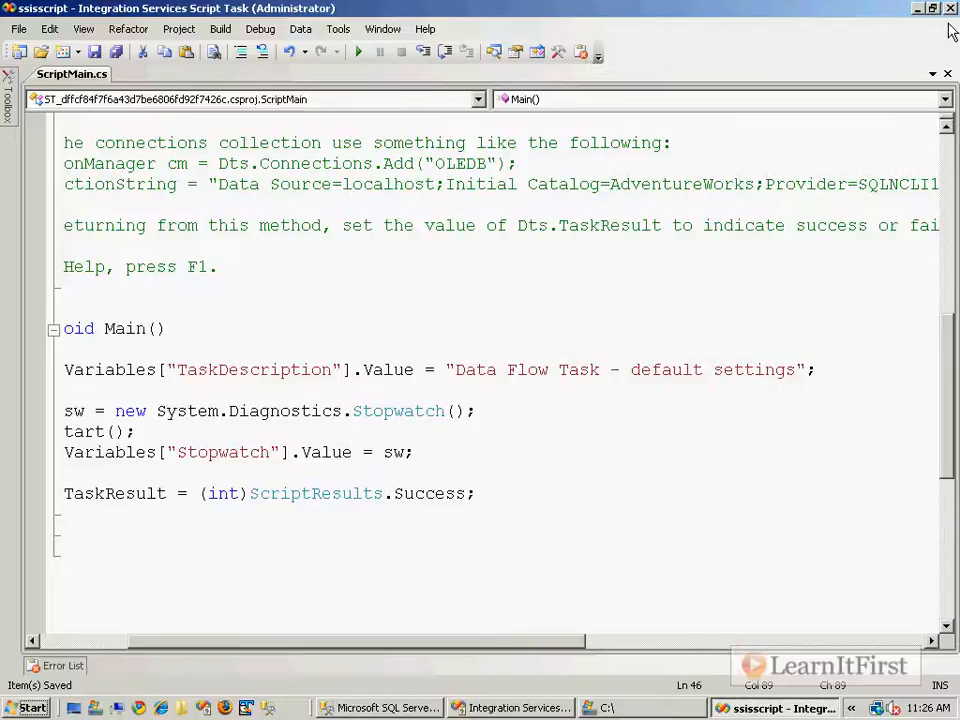
pyautogui.moveTo(335, 645); pyautogui.dragTo(240, 645)
pyautogui.moveTo(158, 432); pyautogui.dragTo(332, 437)
pyautogui.click(333, 435)
pyautogui.click(950, 8)
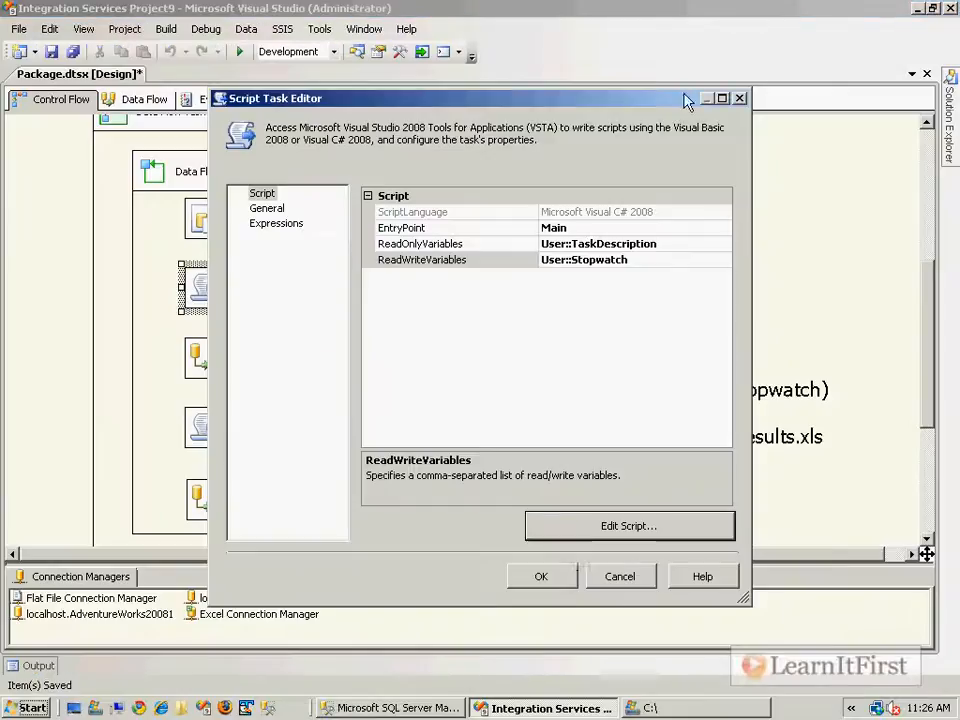
pyautogui.click(552, 581)
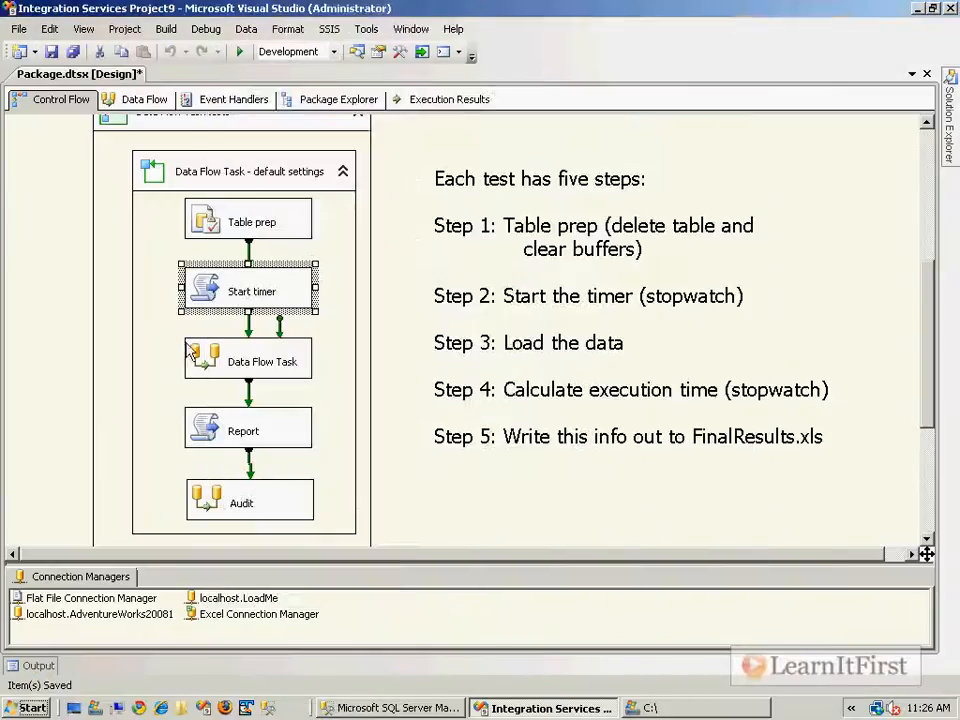
# Step: Open the Data Flow Task's data flow, review the Flat File Source's connection and columns, and cancel its editor
pyautogui.doubleClick(222, 366)
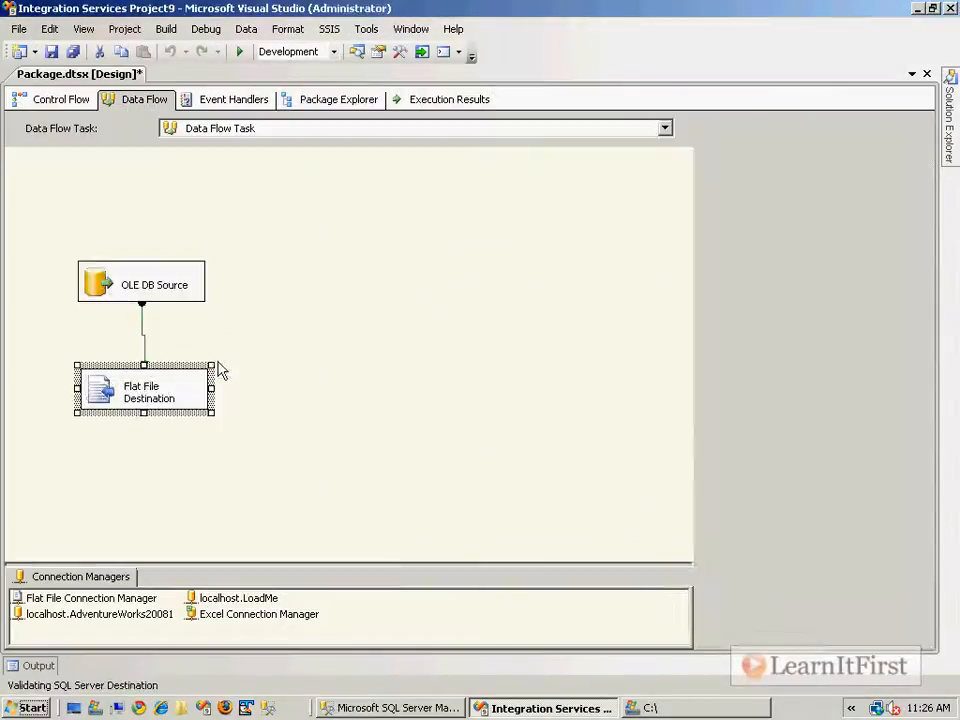
pyautogui.moveTo(227, 407); pyautogui.dragTo(82, 254)
pyautogui.moveTo(82, 254); pyautogui.dragTo(241, 229)
pyautogui.doubleClick(241, 229)
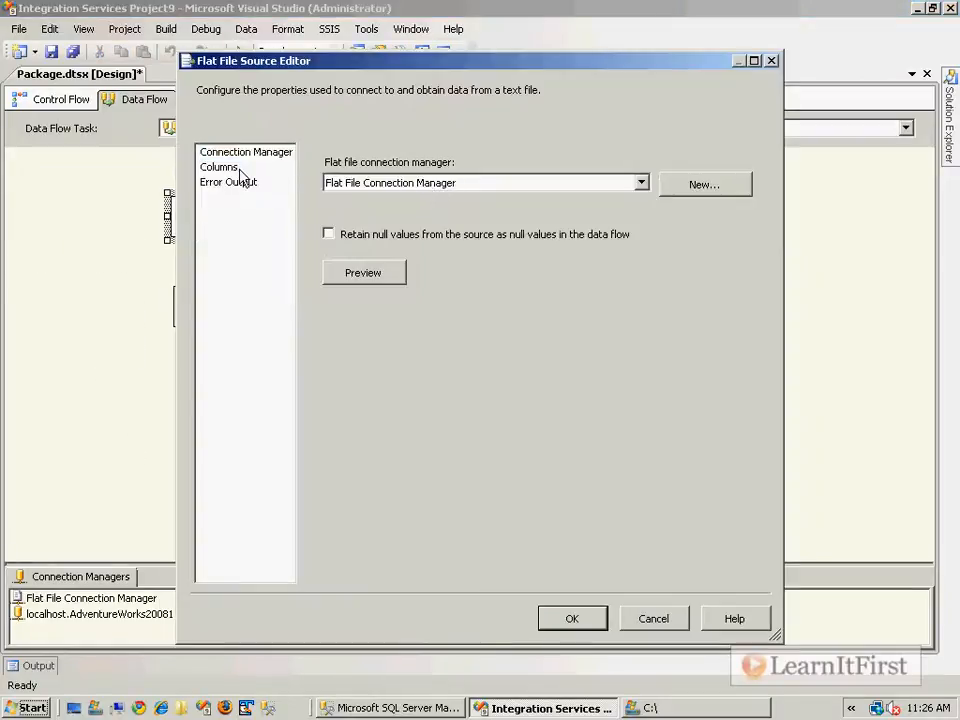
pyautogui.click(240, 171)
pyautogui.click(652, 619)
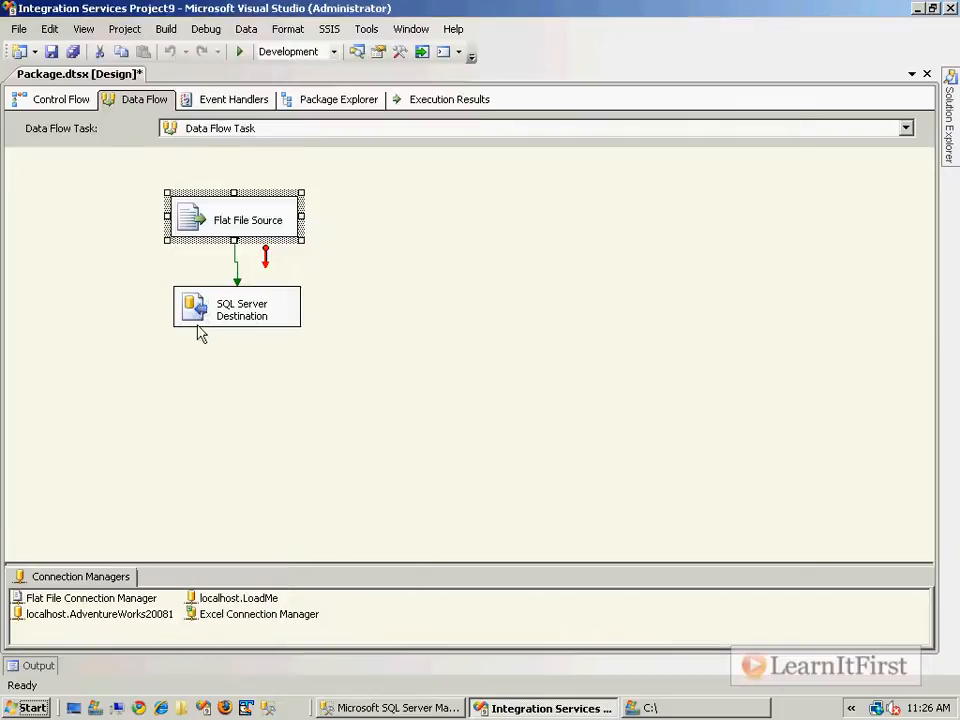
# Step: Review the SQL Server Destination's target table, column mappings and advanced settings, close its editor and return to the control flow
pyautogui.click(202, 314)
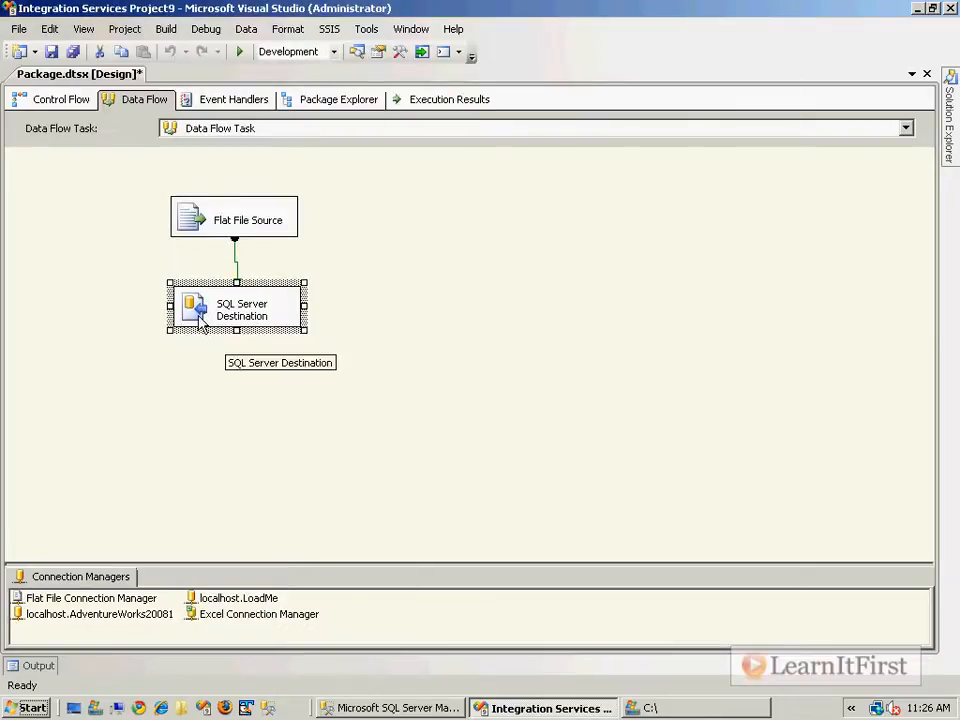
pyautogui.doubleClick(200, 315)
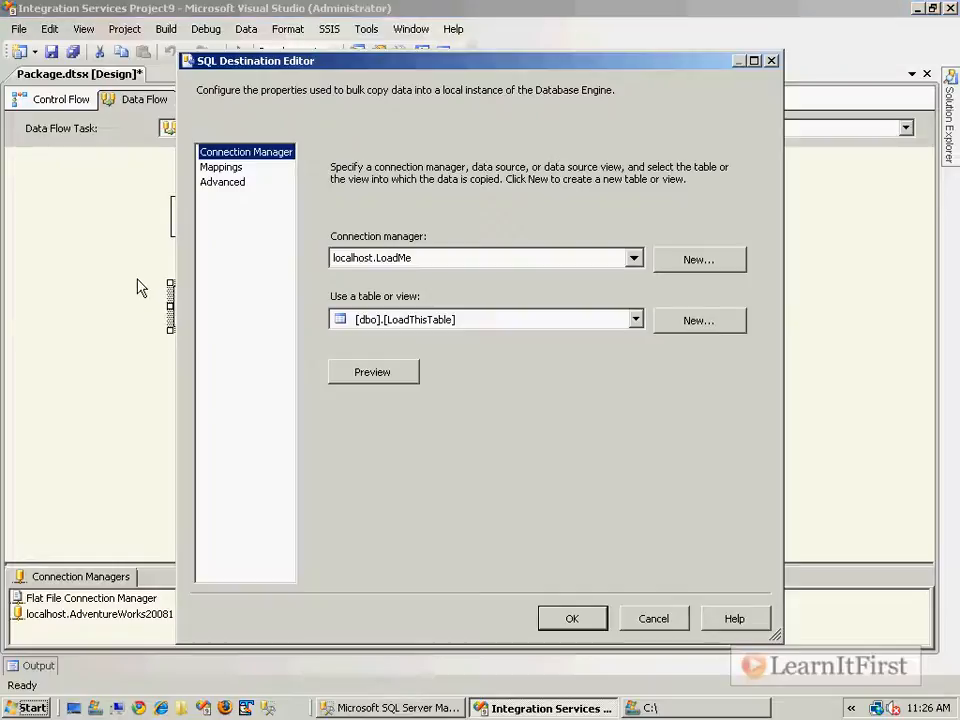
pyautogui.click(489, 328)
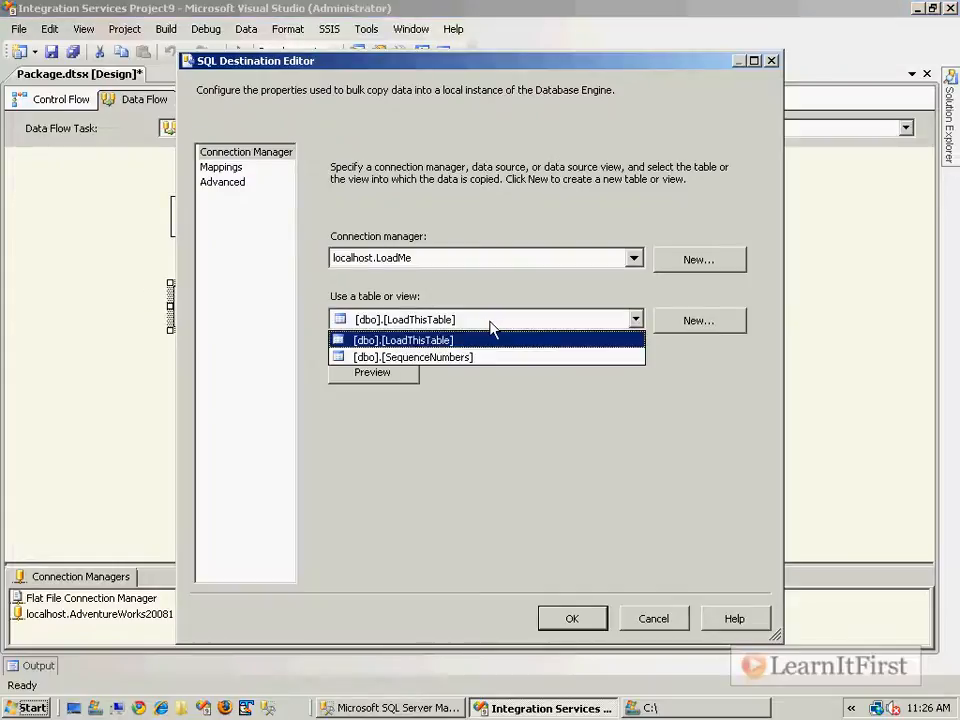
pyautogui.click(492, 328)
pyautogui.click(221, 168)
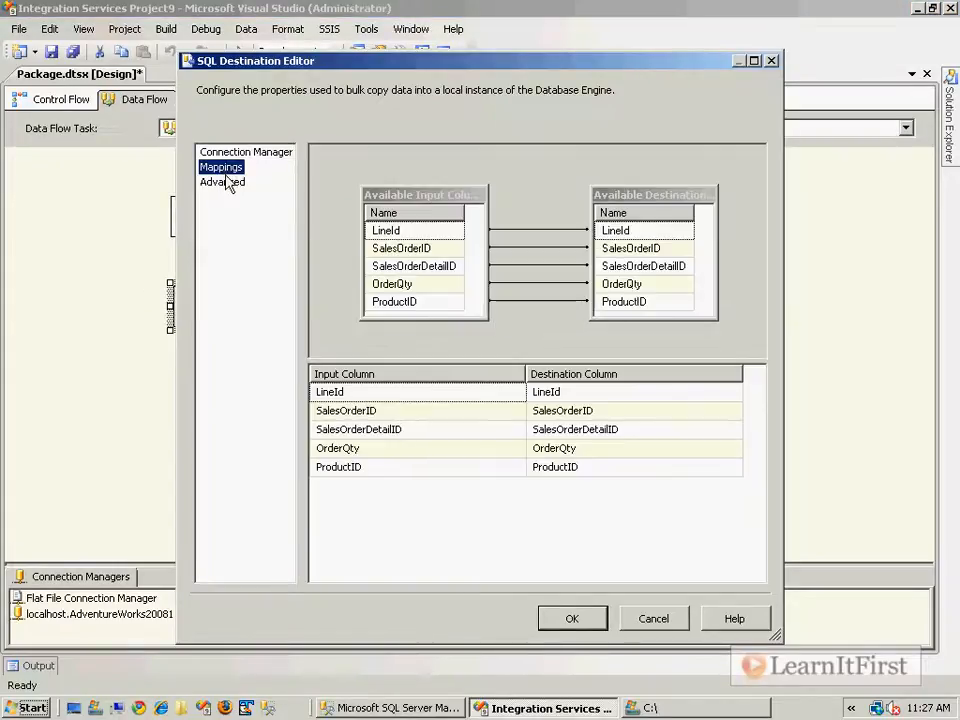
pyautogui.click(224, 185)
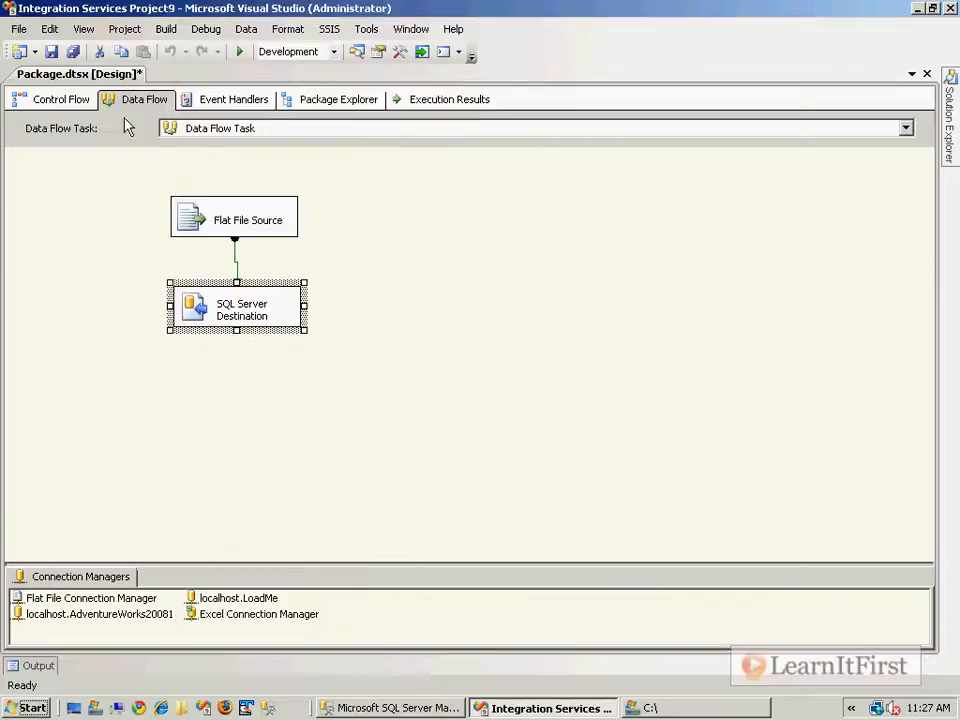
pyautogui.click(62, 100)
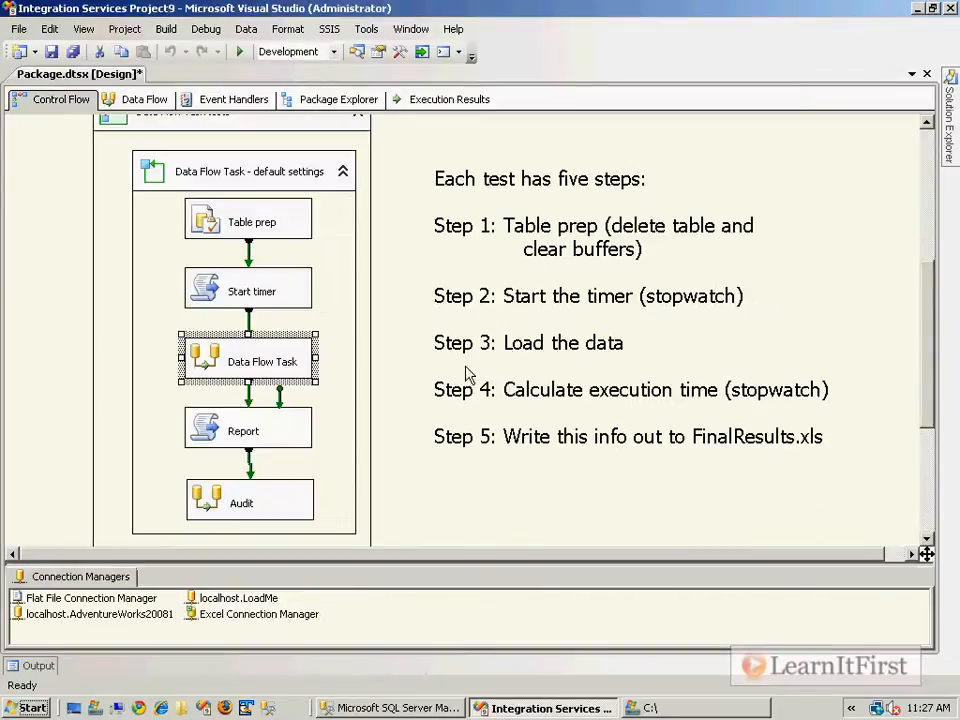